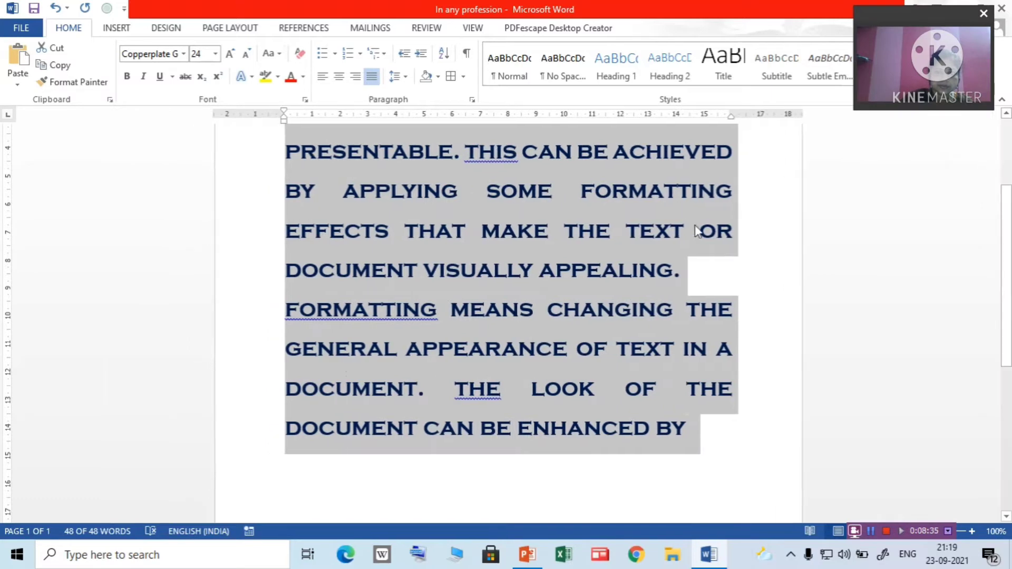
{"action": "left_click", "coordinate": [761, 227]}
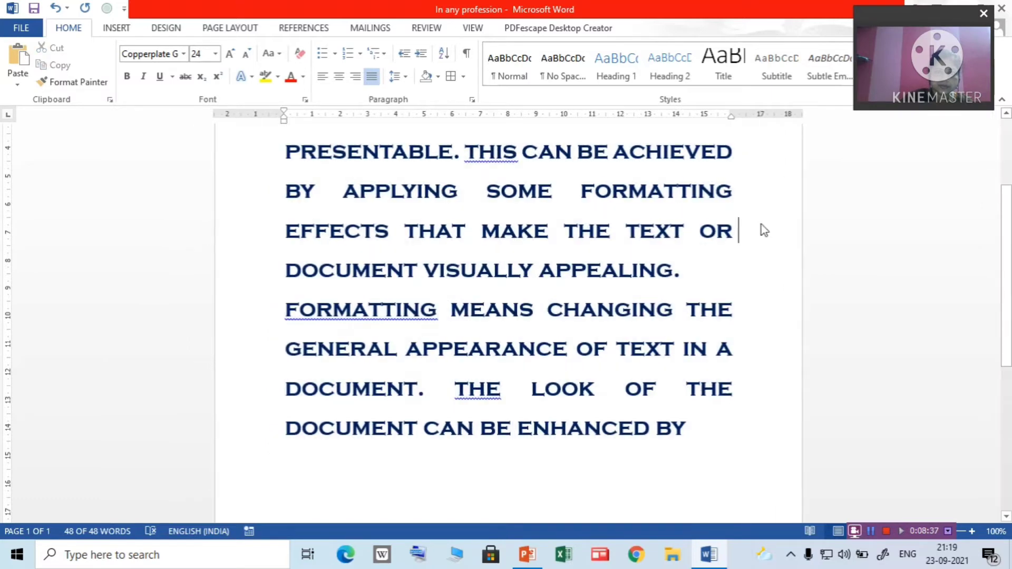
{"action": "left_click", "coordinate": [184, 54]}
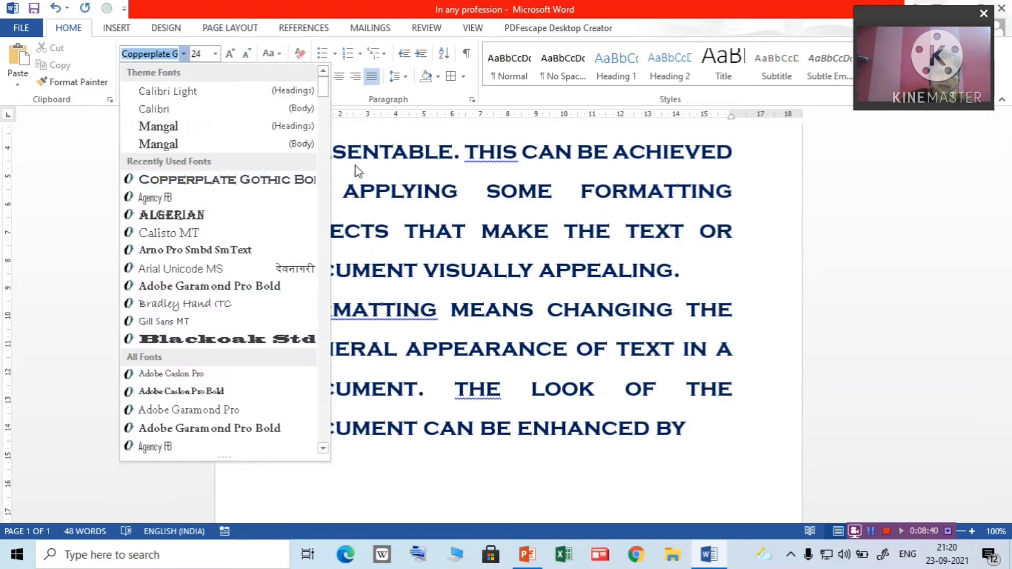
{"action": "mouse_move", "coordinate": [323, 90]}
{"action": "left_mouse_down"}
{"action": "mouse_move", "coordinate": [327, 105]}
{"action": "mouse_move", "coordinate": [333, 84]}
{"action": "left_mouse_up"}
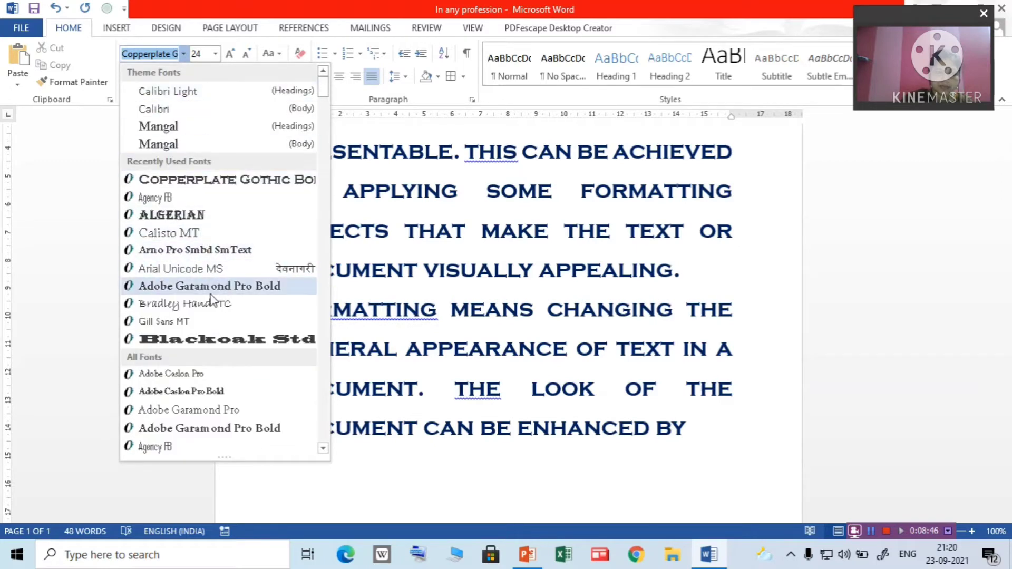
{"action": "left_click", "coordinate": [207, 216]}
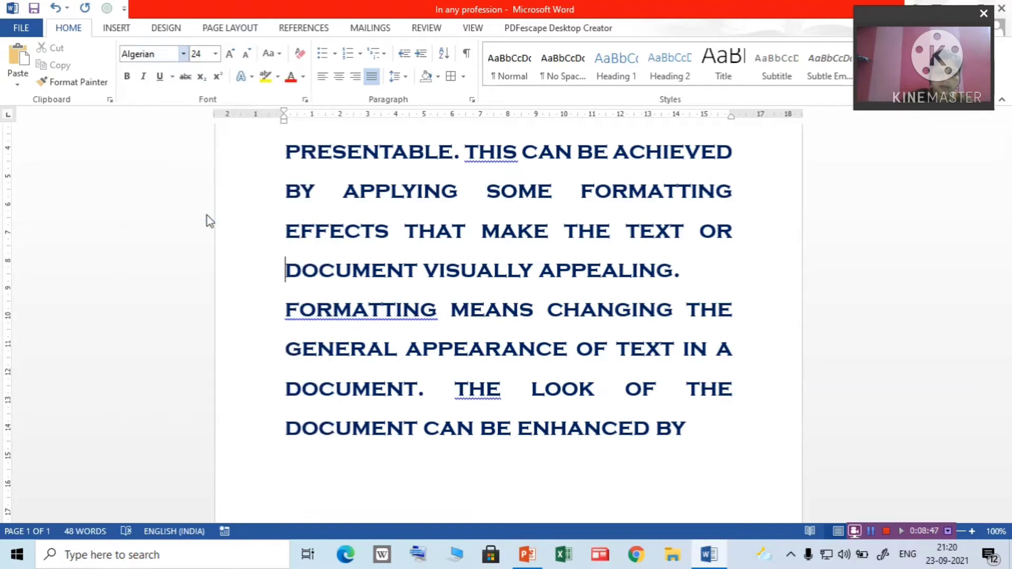
{"action": "left_click", "coordinate": [365, 234]}
- Change the font of the whole first paragraph, "In any profession … visually appealing.", to Calibri Light
{"action": "left_click_drag", "start_coordinate": [1001, 237], "coordinate": [1000, 172]}
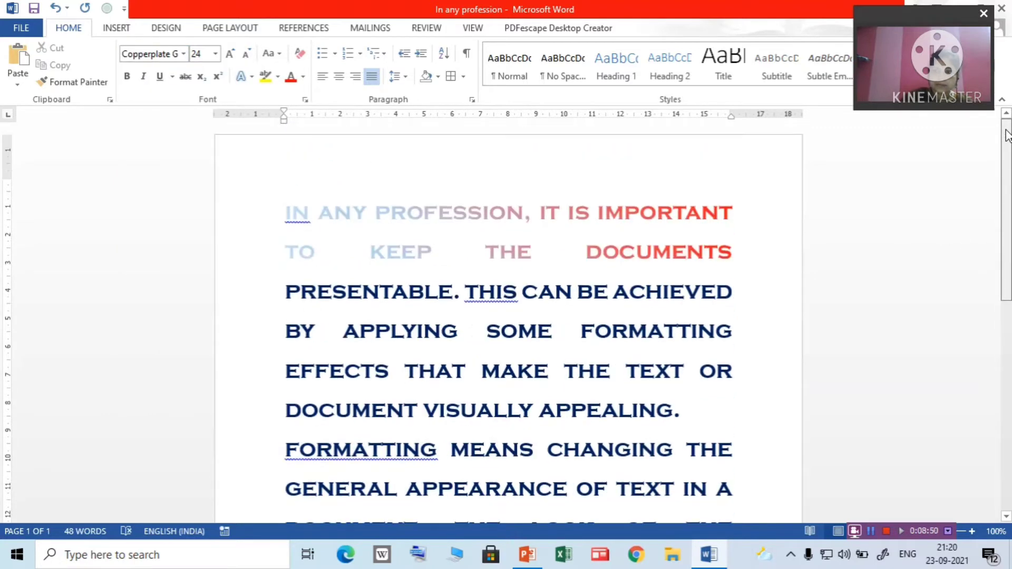
{"action": "left_click_drag", "start_coordinate": [291, 213], "coordinate": [723, 420]}
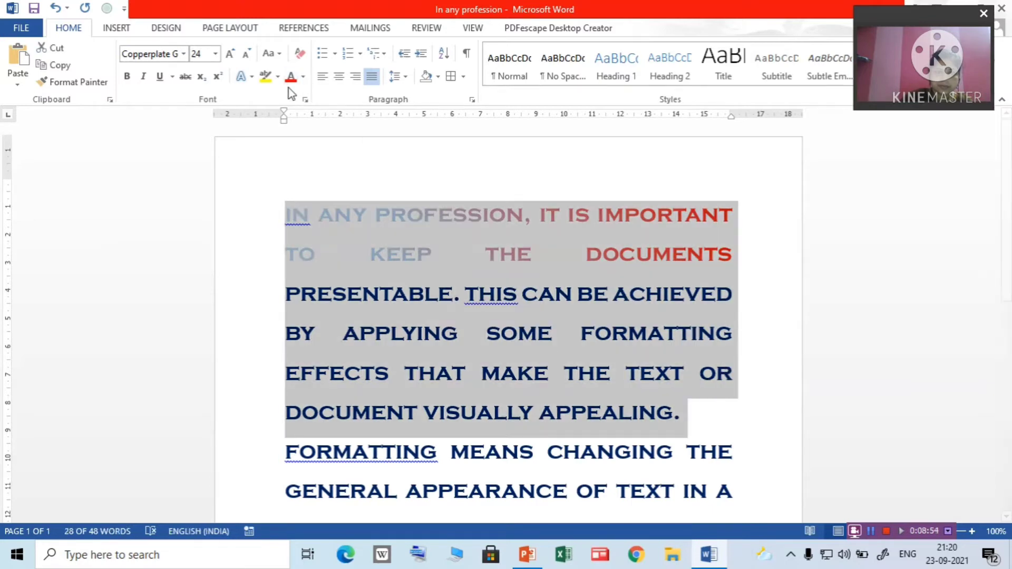
{"action": "left_click", "coordinate": [185, 54]}
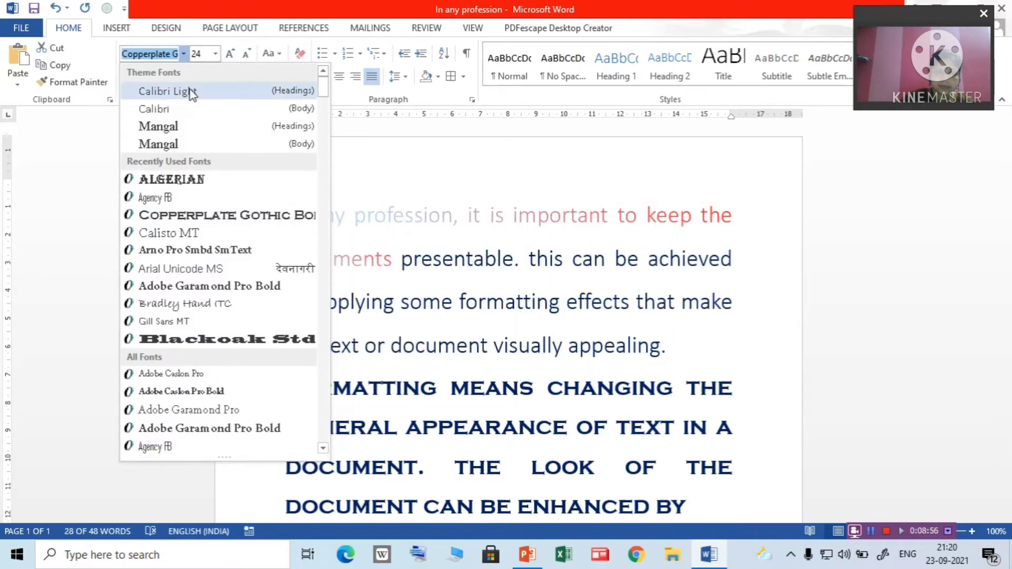
{"action": "left_click", "coordinate": [193, 95]}
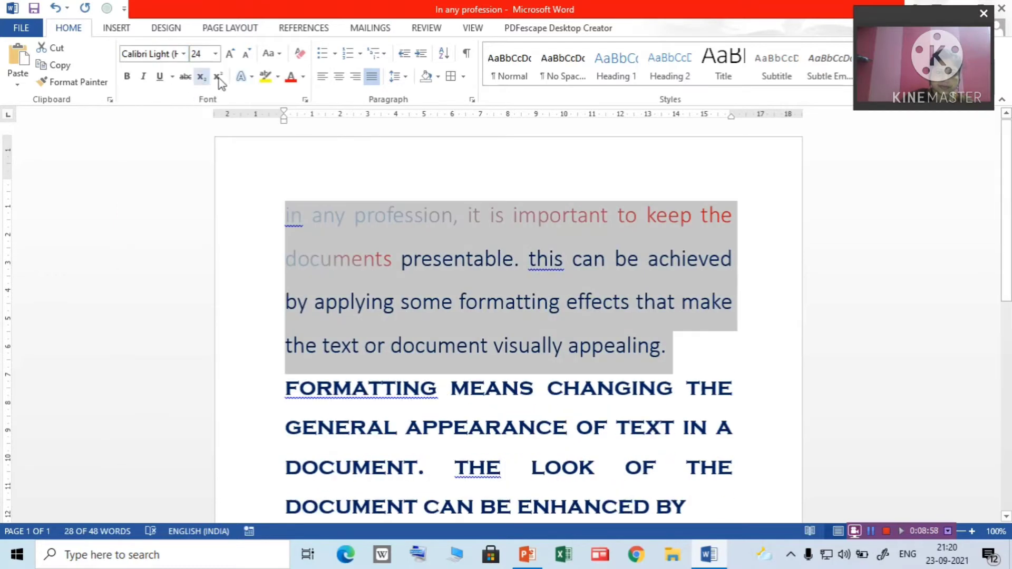
{"action": "left_click", "coordinate": [739, 361]}
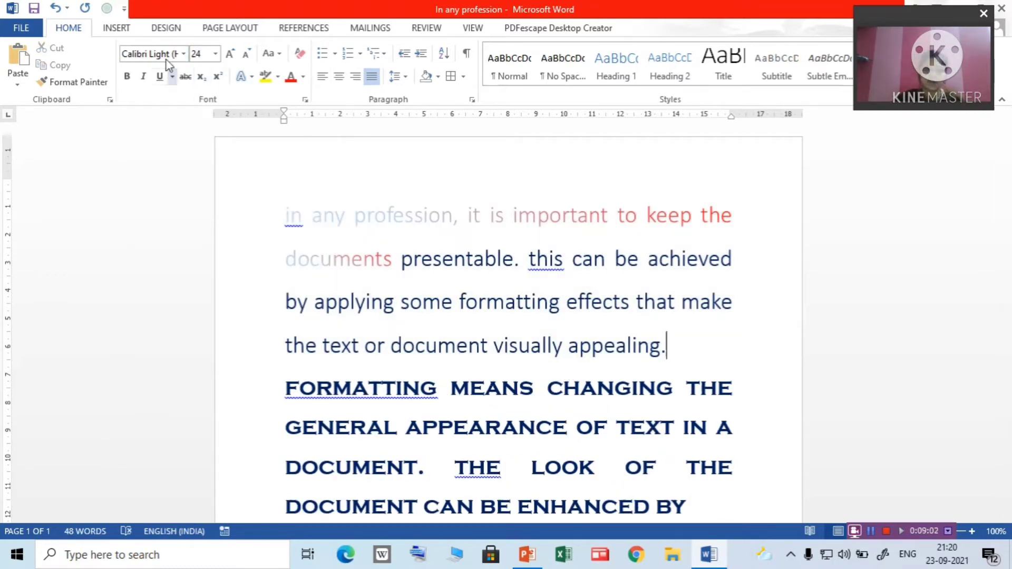
{"action": "left_click", "coordinate": [764, 302]}
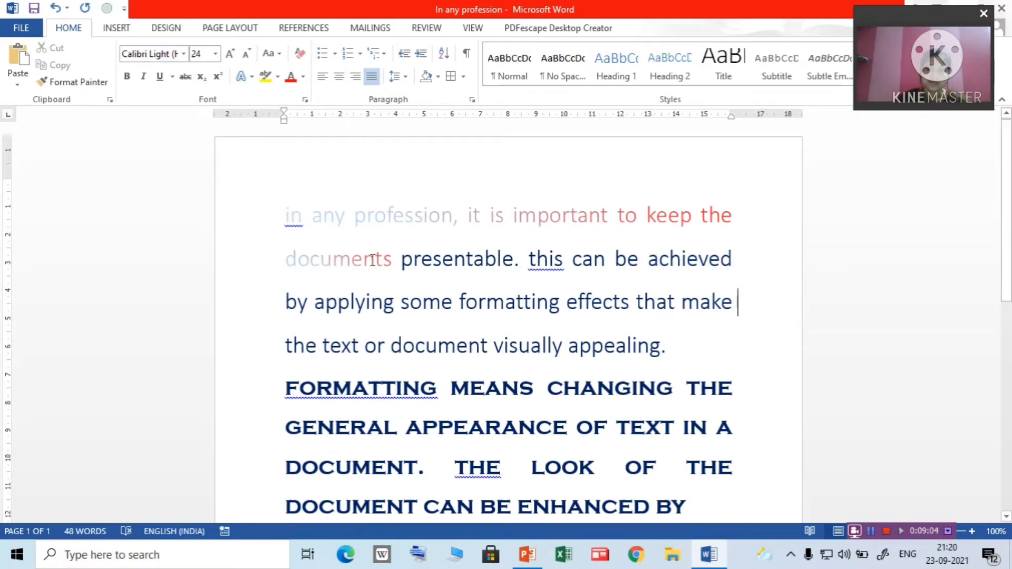
- Convert the whole first paragraph to UPPERCASE
{"action": "left_click_drag", "start_coordinate": [283, 211], "coordinate": [701, 356]}
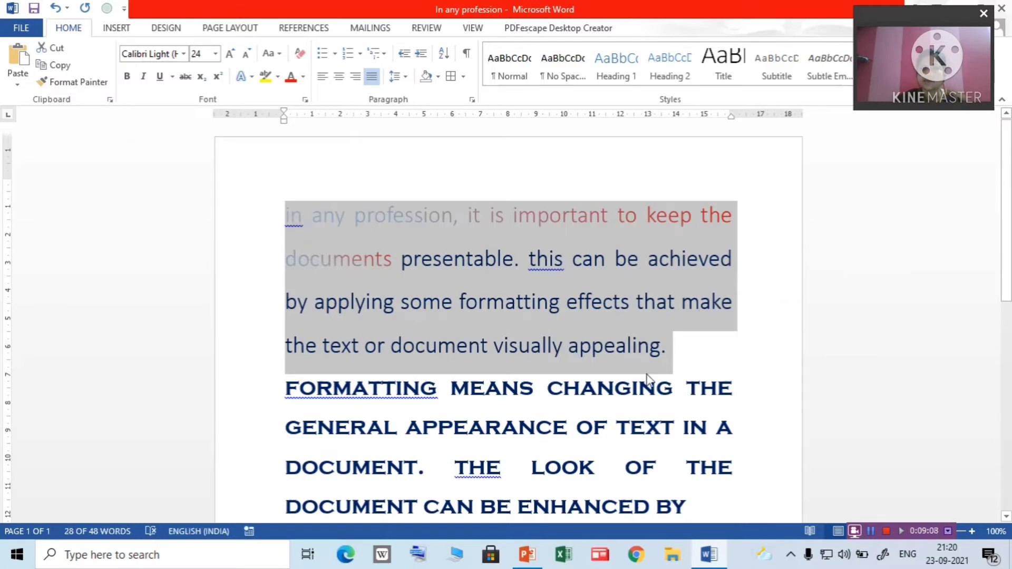
{"action": "left_click", "coordinate": [280, 54]}
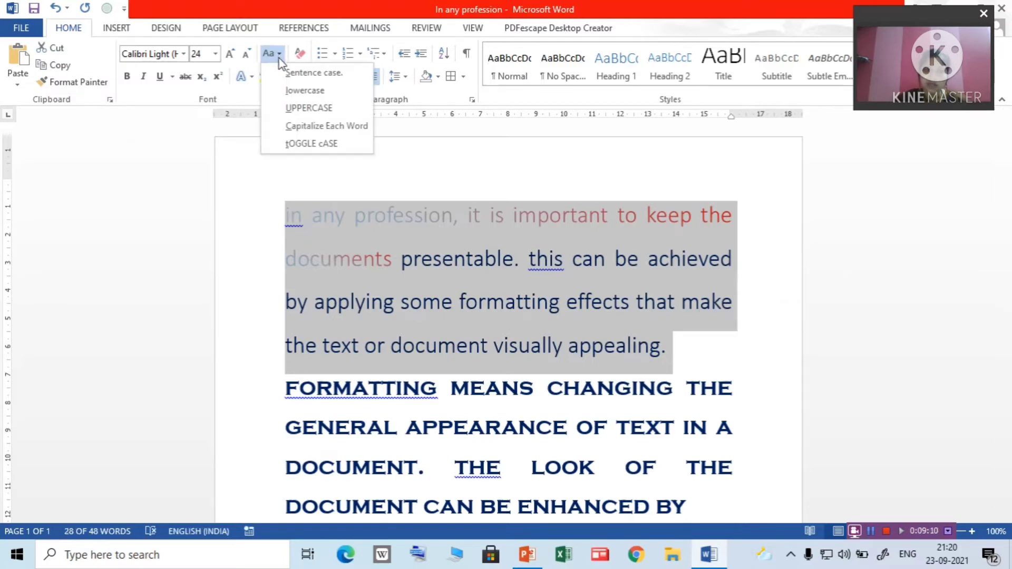
{"action": "left_click", "coordinate": [295, 109]}
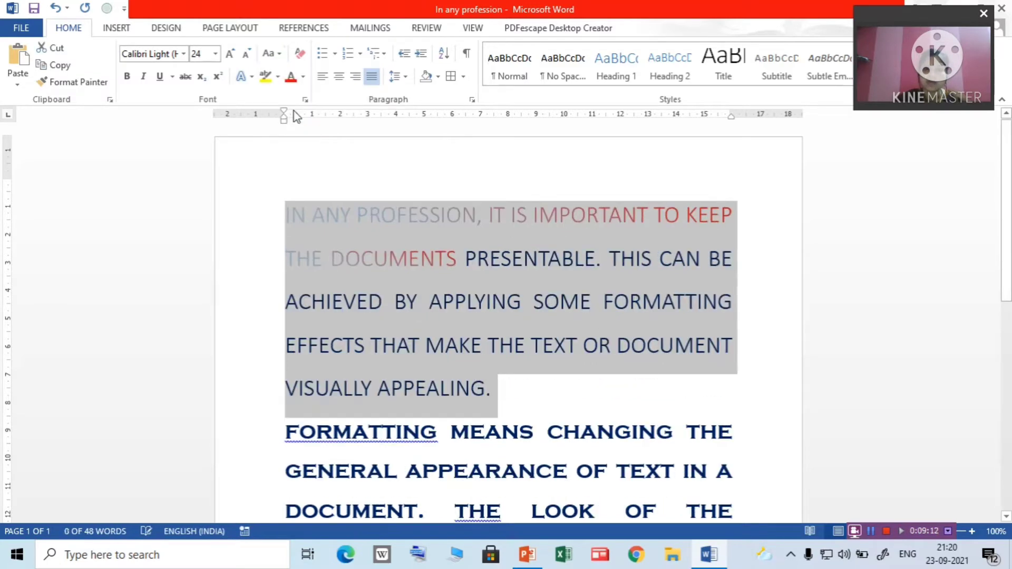
{"action": "left_click", "coordinate": [656, 408]}
- Convert the whole first paragraph to Sentence case
{"action": "left_click", "coordinate": [283, 206]}
{"action": "left_click", "coordinate": [509, 391], "text": "shift"}
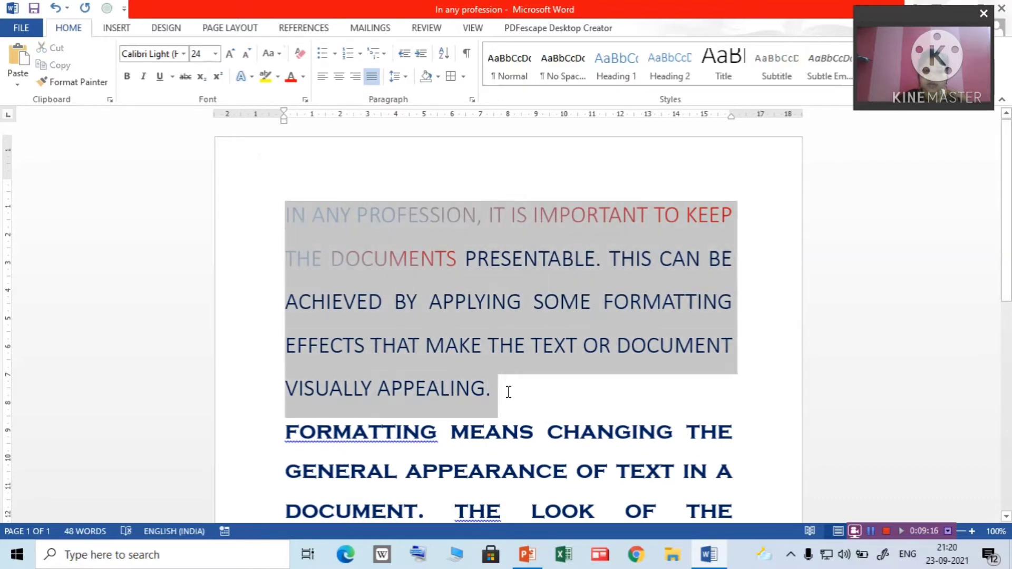
{"action": "left_click", "coordinate": [279, 55]}
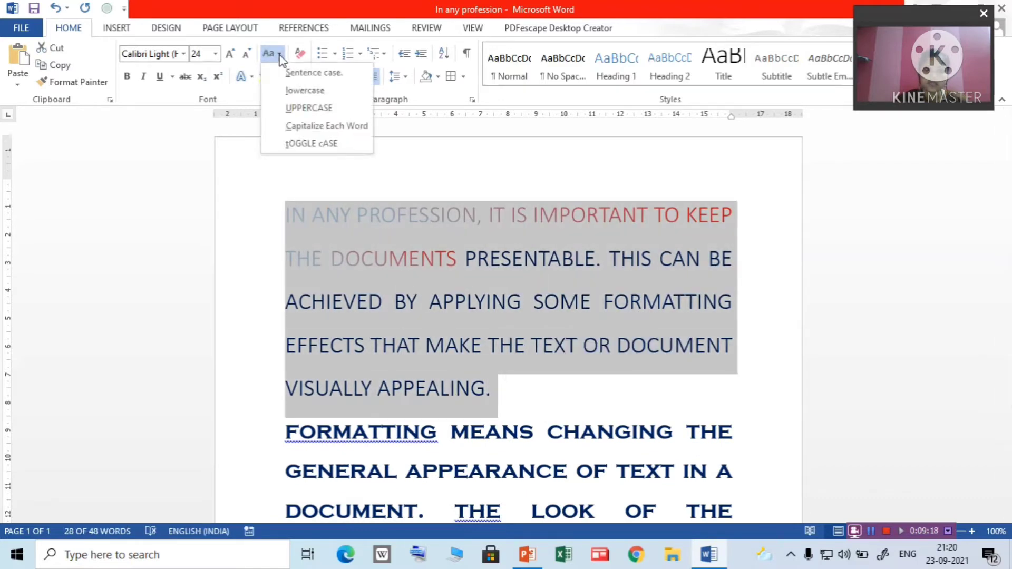
{"action": "left_click", "coordinate": [299, 74]}
{"action": "left_click", "coordinate": [272, 265]}
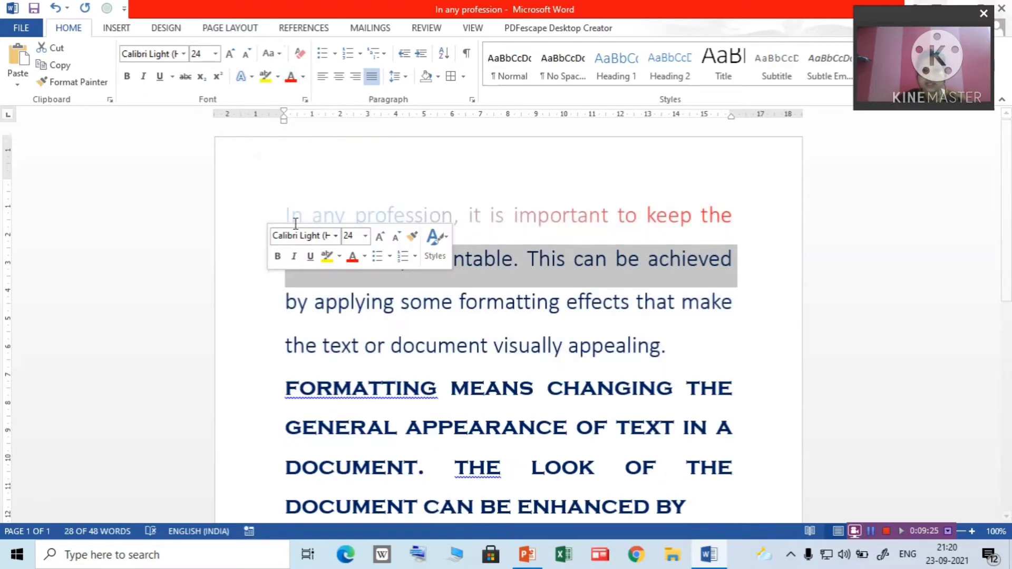
{"action": "left_click", "coordinate": [327, 196]}
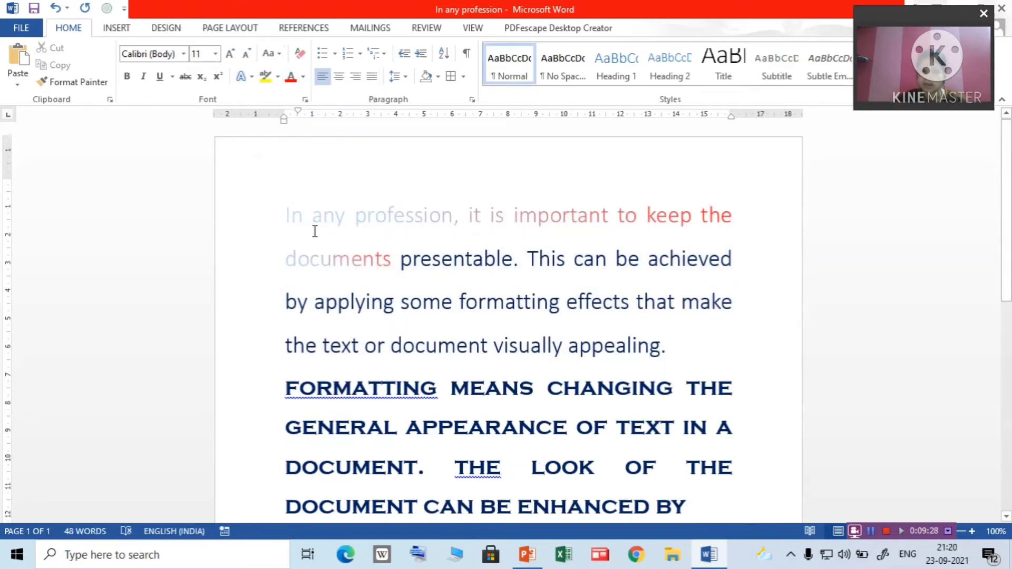
- Try the standard red as font colour on the first paragraph, and settle on the standard purple
{"action": "left_click_drag", "start_coordinate": [284, 211], "coordinate": [682, 373]}
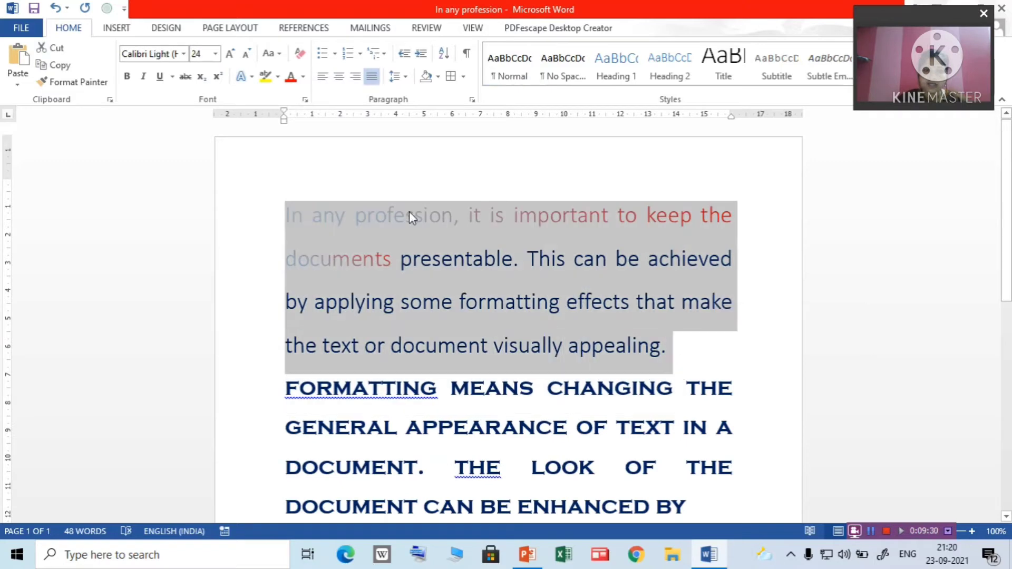
{"action": "left_click", "coordinate": [304, 77]}
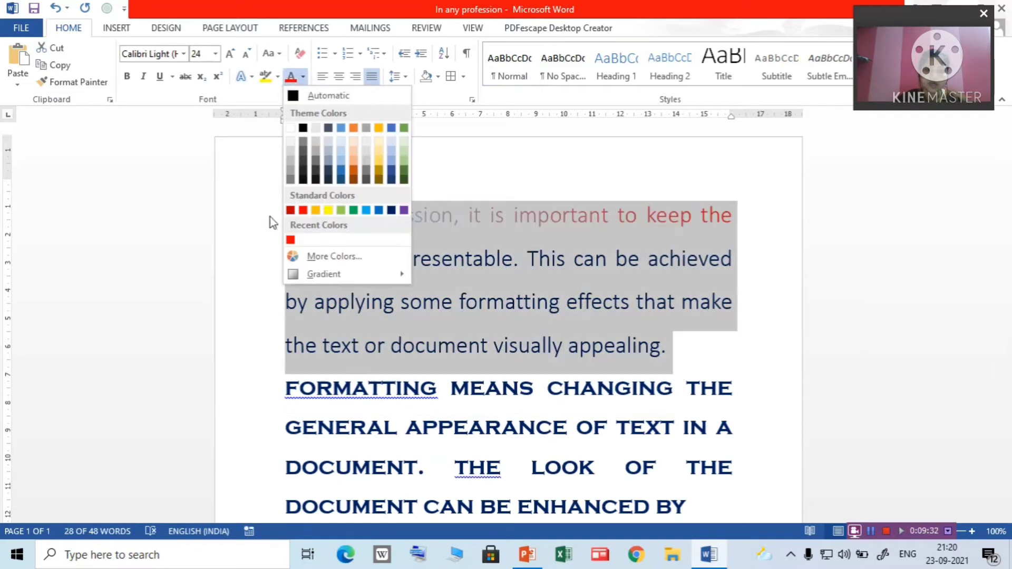
{"action": "left_click", "coordinate": [303, 209]}
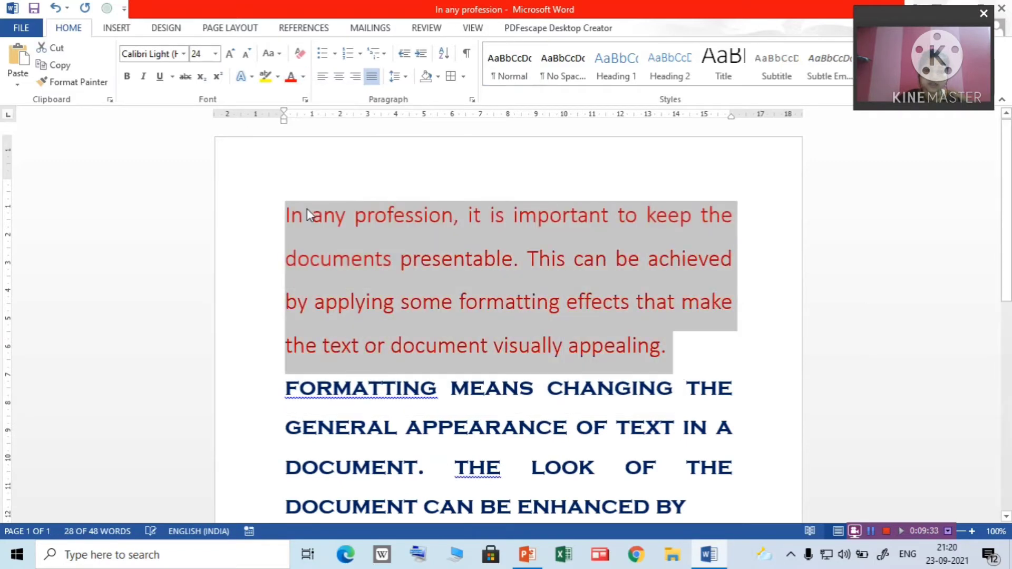
{"action": "left_click", "coordinate": [303, 77]}
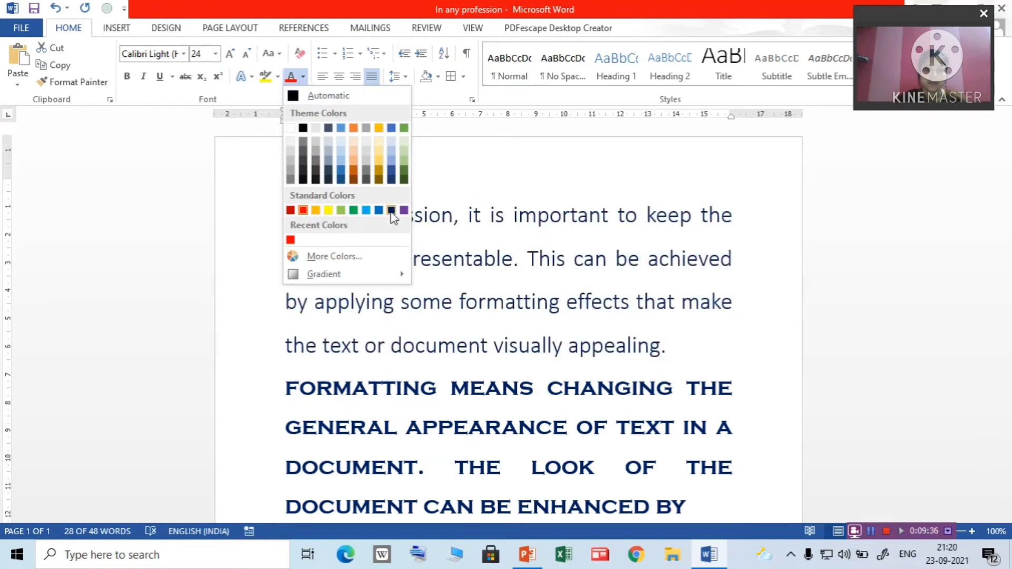
{"action": "left_click", "coordinate": [404, 211]}
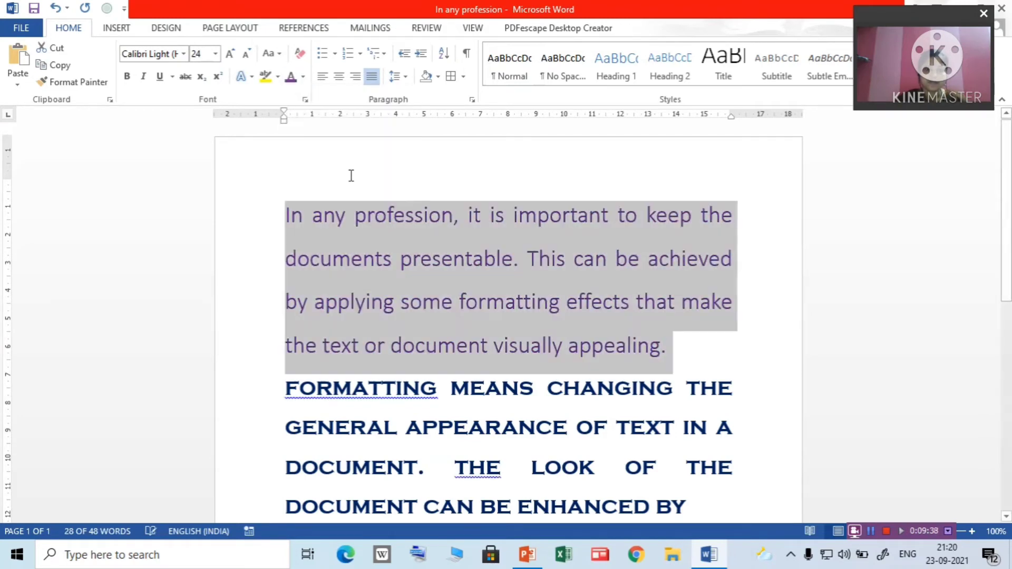
- Apply Capitalize Each Word to the purple first paragraph
{"action": "left_click", "coordinate": [271, 53]}
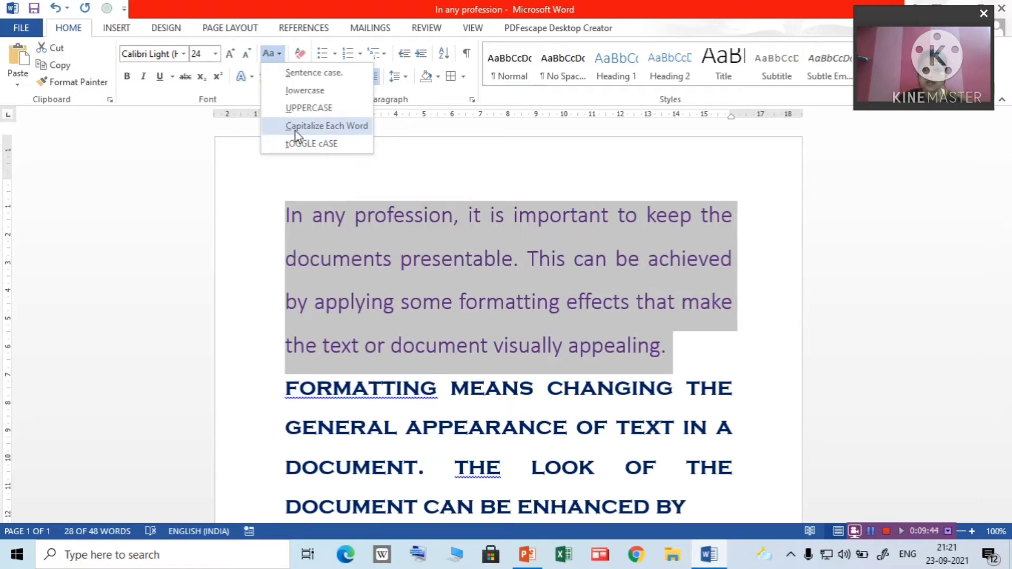
{"action": "left_click", "coordinate": [296, 131]}
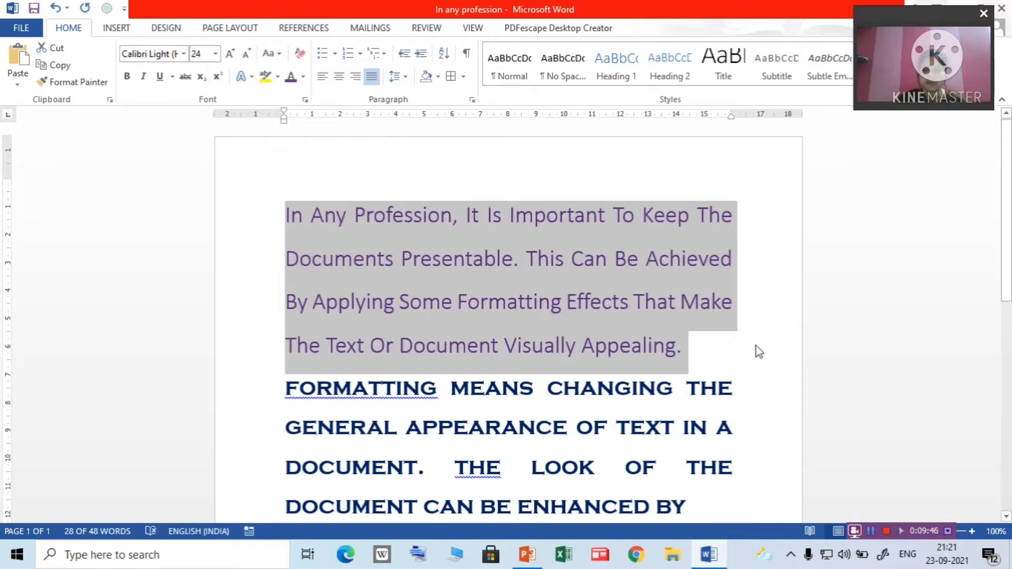
{"action": "left_click", "coordinate": [660, 331]}
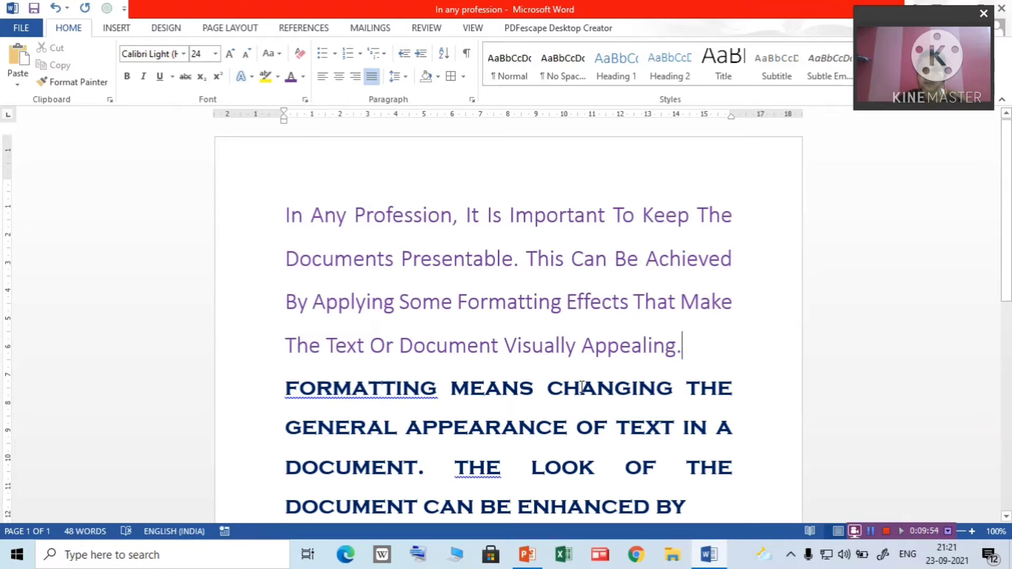
- Apply tOGGLE cASE to the whole first paragraph so each word starts lowercase with the remaining letters uppercase
{"action": "left_click", "coordinate": [279, 55]}
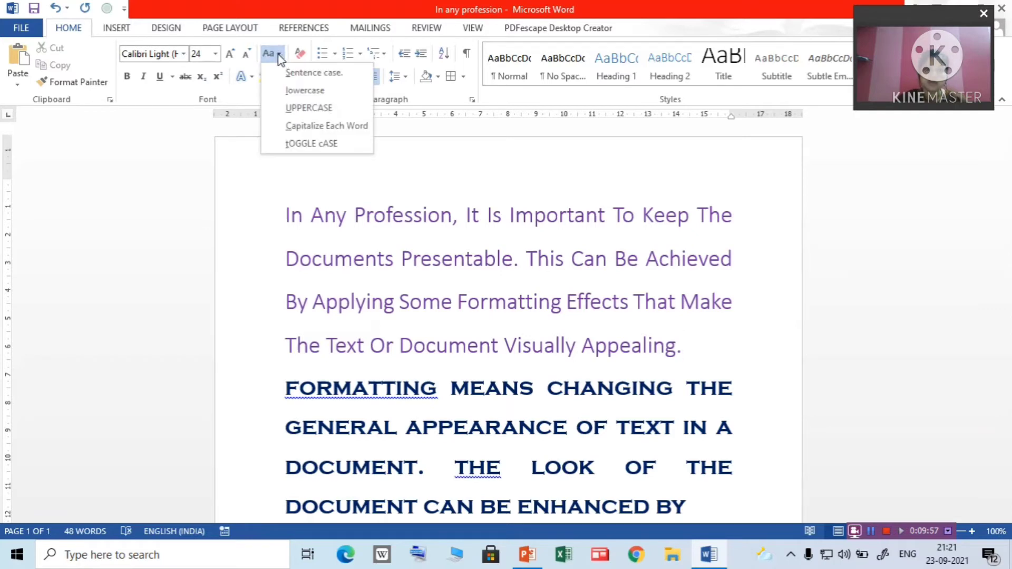
{"action": "left_click", "coordinate": [298, 146]}
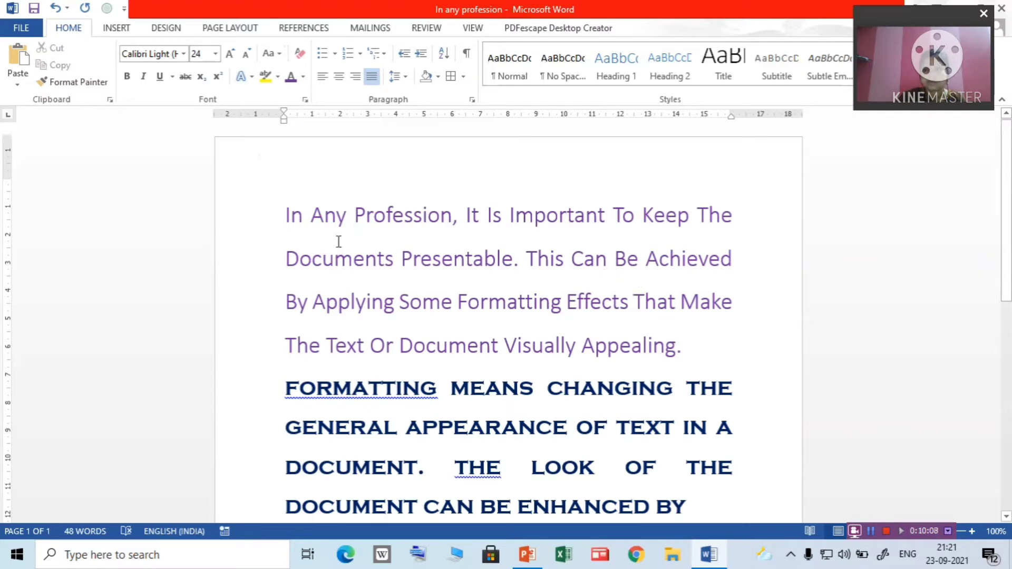
{"action": "left_click_drag", "start_coordinate": [283, 216], "coordinate": [699, 366]}
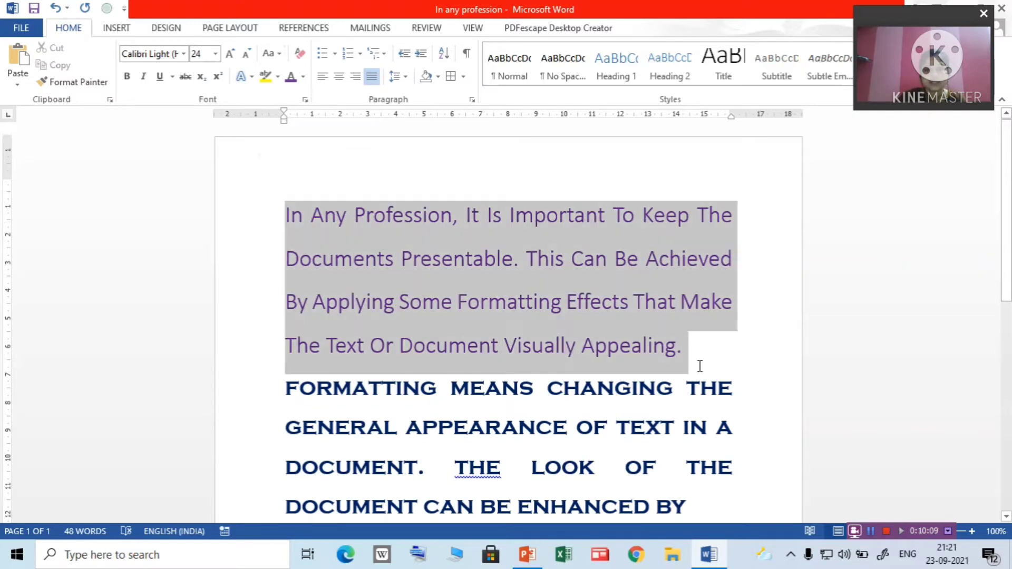
{"action": "left_click", "coordinate": [303, 77]}
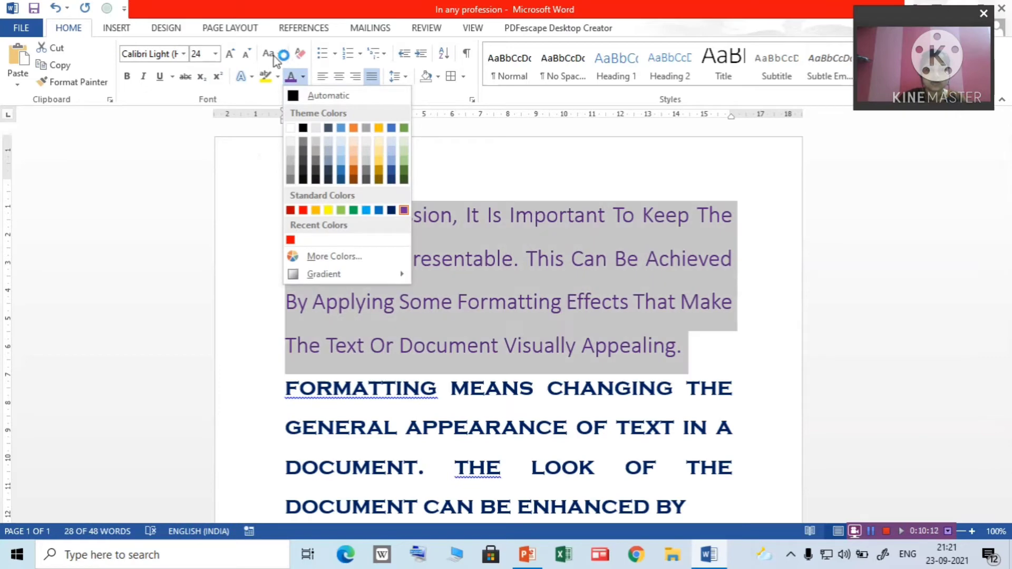
{"action": "left_click", "coordinate": [275, 56]}
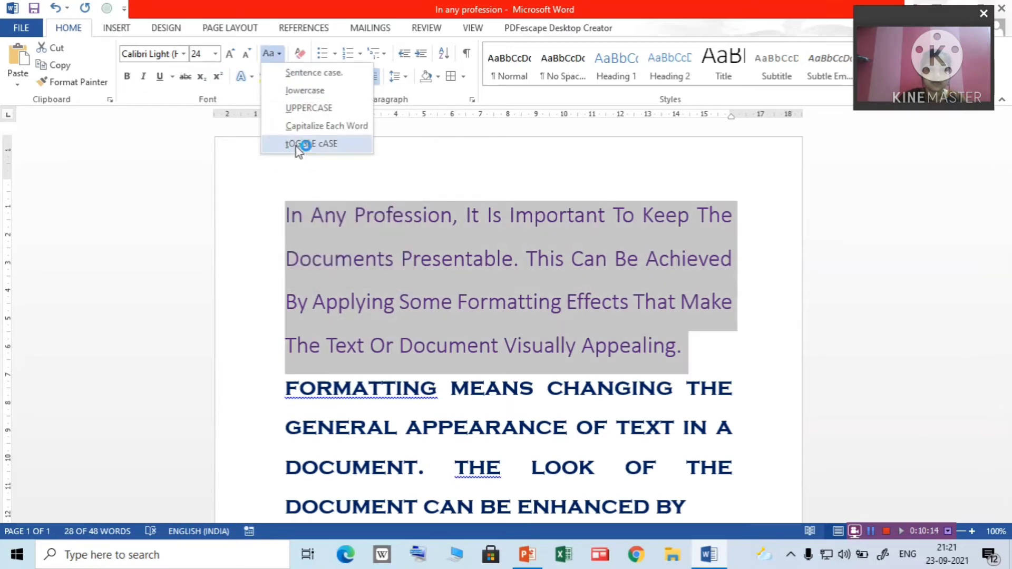
{"action": "left_click", "coordinate": [296, 147]}
{"action": "left_click", "coordinate": [759, 364]}
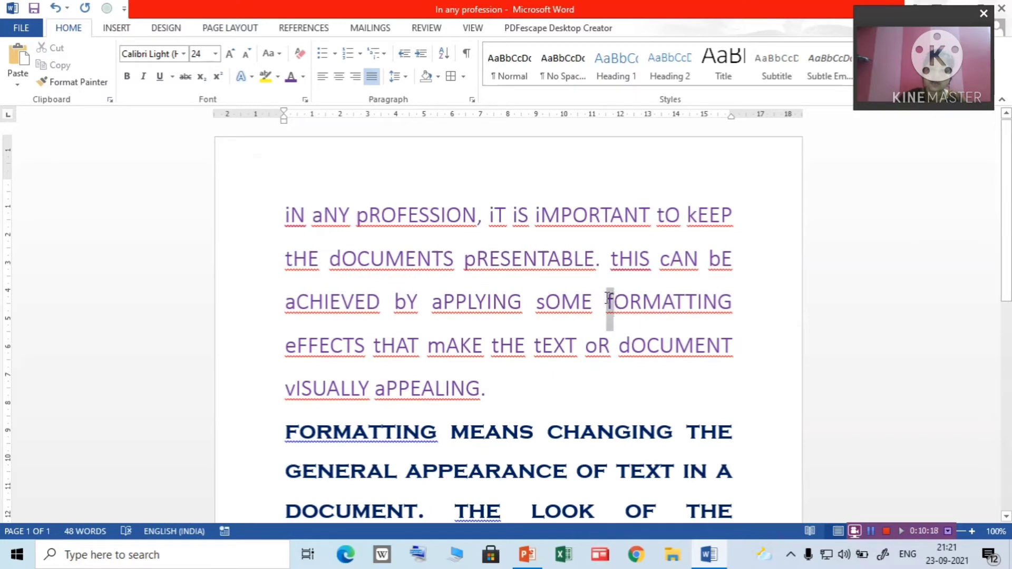
{"action": "left_click_drag", "start_coordinate": [605, 301], "coordinate": [613, 301]}
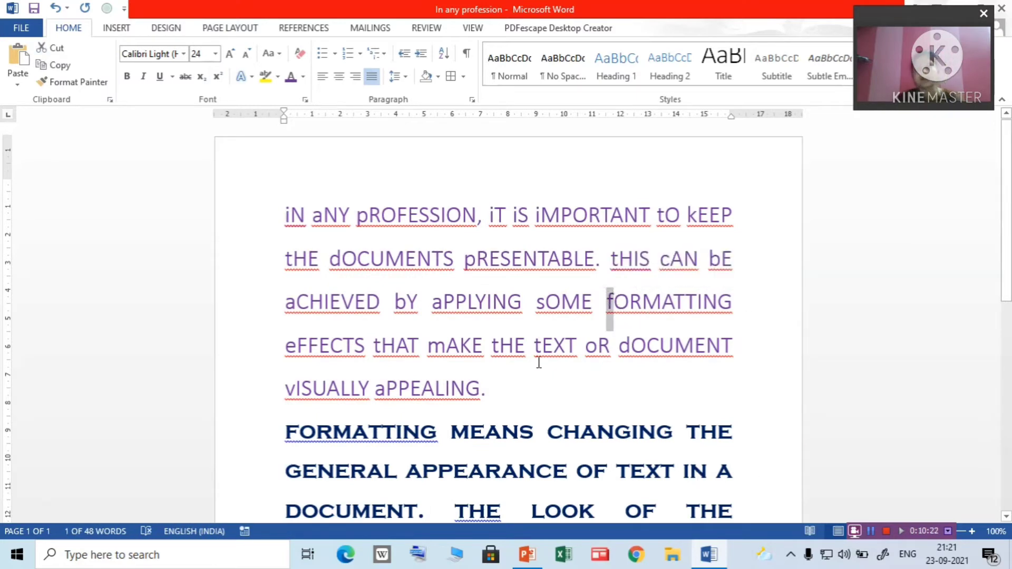
{"action": "left_click", "coordinate": [279, 53]}
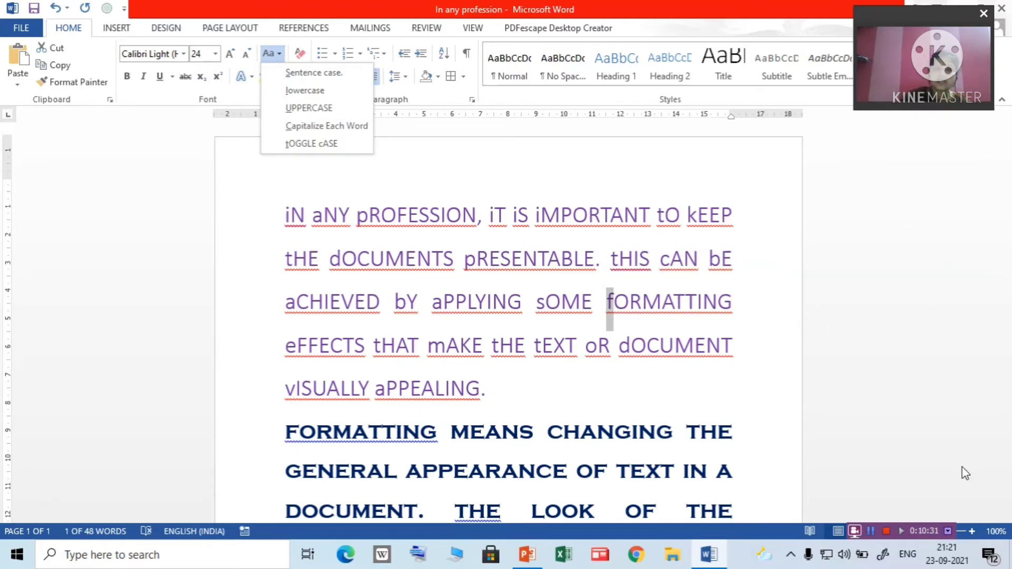
{"action": "left_click", "coordinate": [954, 216]}
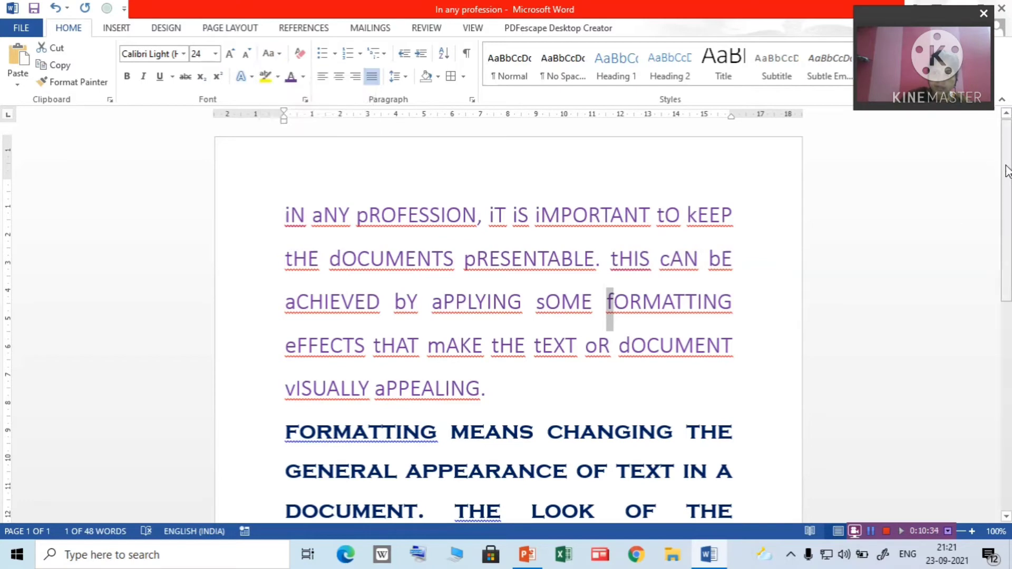
{"action": "left_click_drag", "start_coordinate": [1007, 171], "coordinate": [987, 367]}
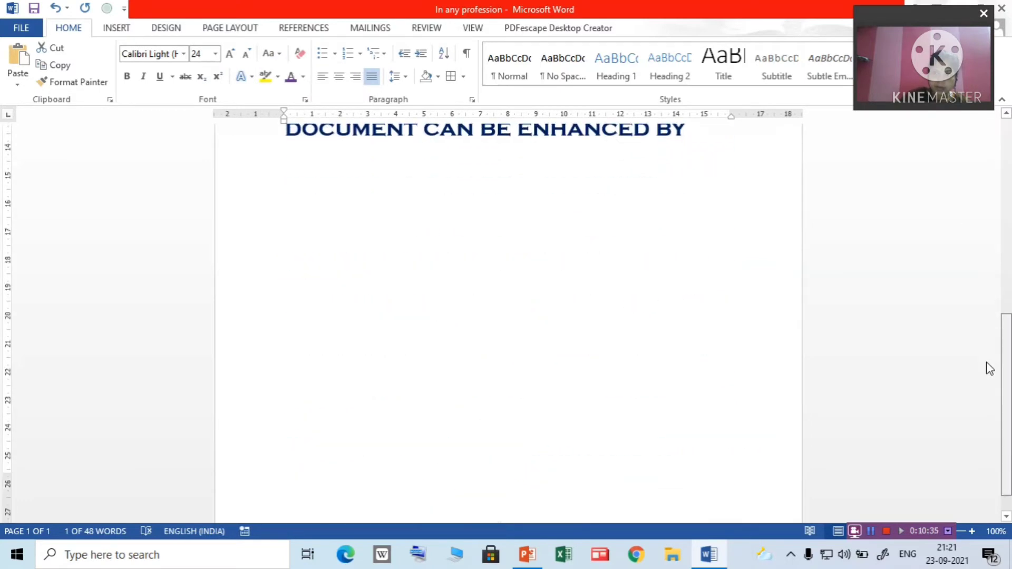
- Add the equation (A+B)2=A2+B2+2AB on its own line, a few blank lines below the paragraph ending "DOCUMENT CAN BE ENHANCED BY"
{"action": "left_click", "coordinate": [709, 143]}
{"action": "key", "text": "Return"}
{"action": "key", "text": "Return"}
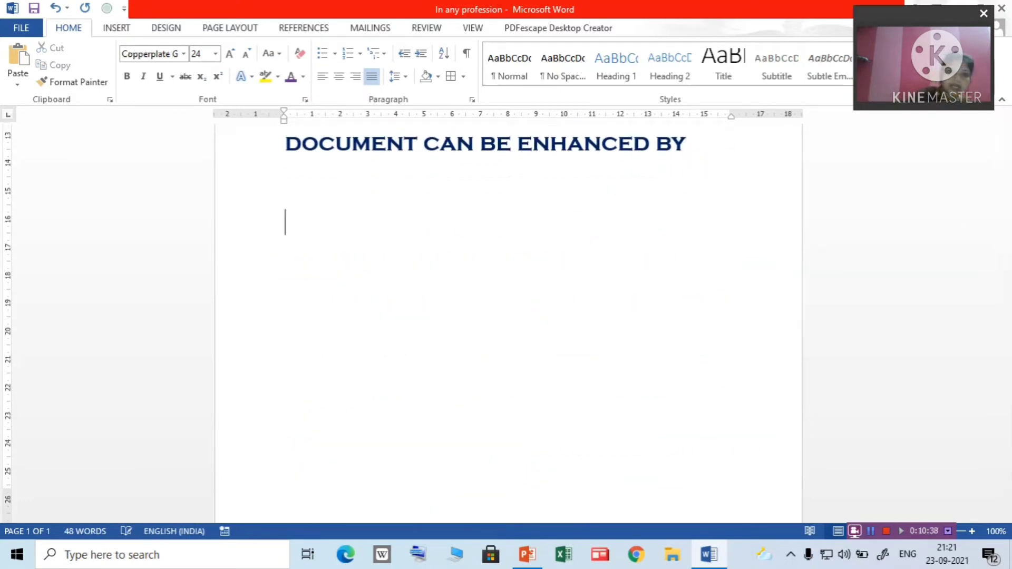
{"action": "key", "text": "Return"}
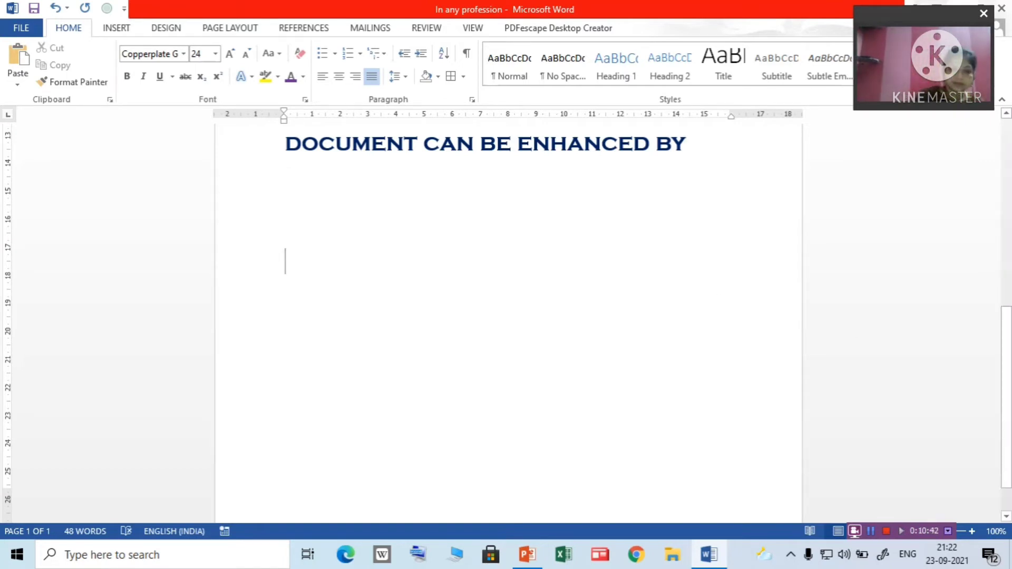
{"action": "type", "text": "("}
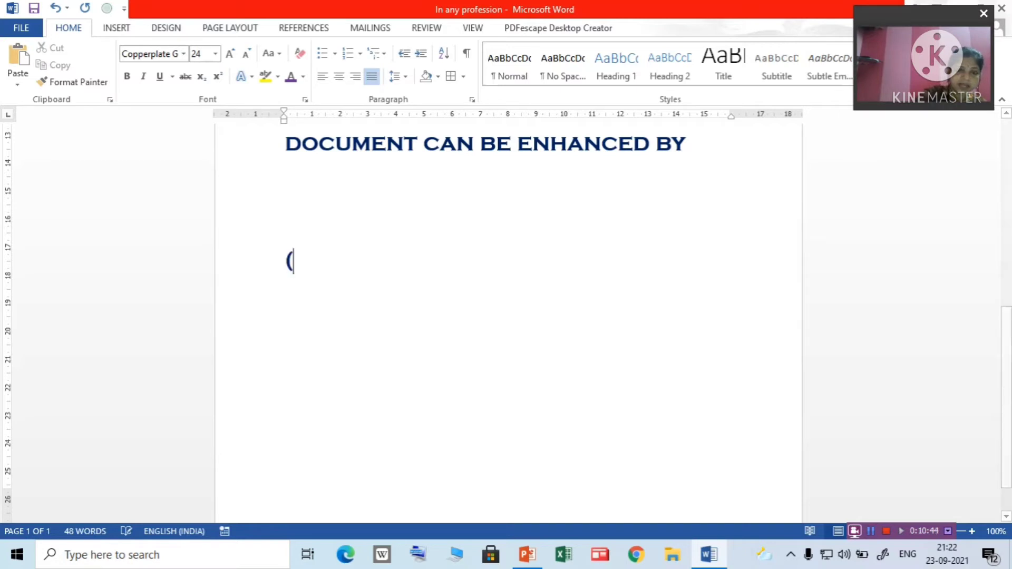
{"action": "type", "text": "A+"}
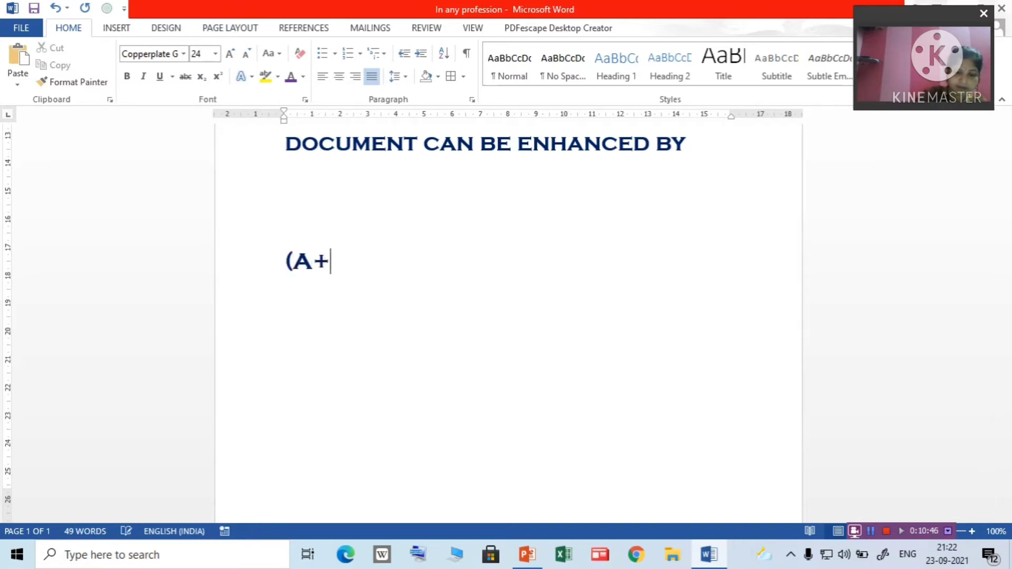
{"action": "type", "text": "B"}
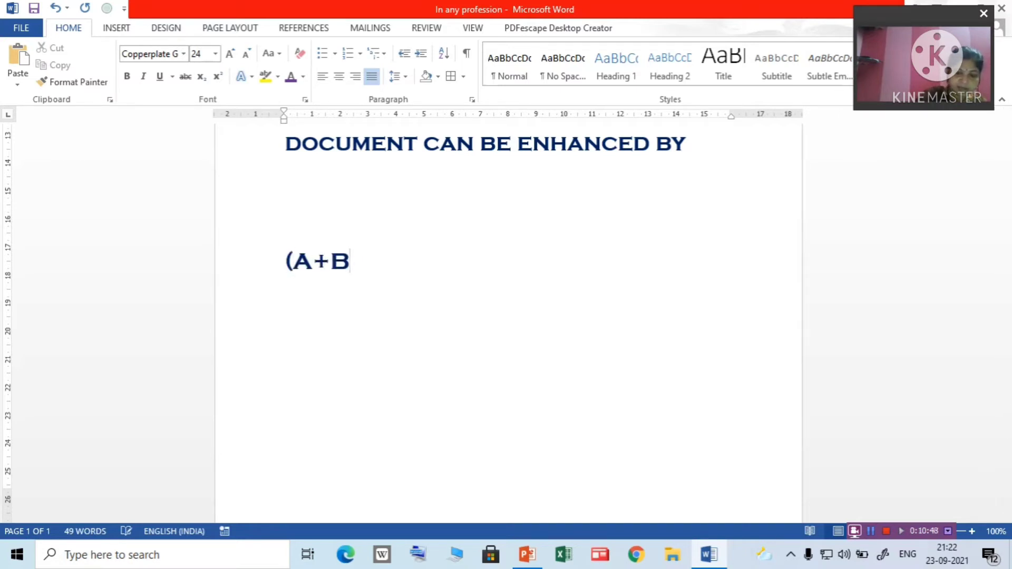
{"action": "type", "text": ")2="}
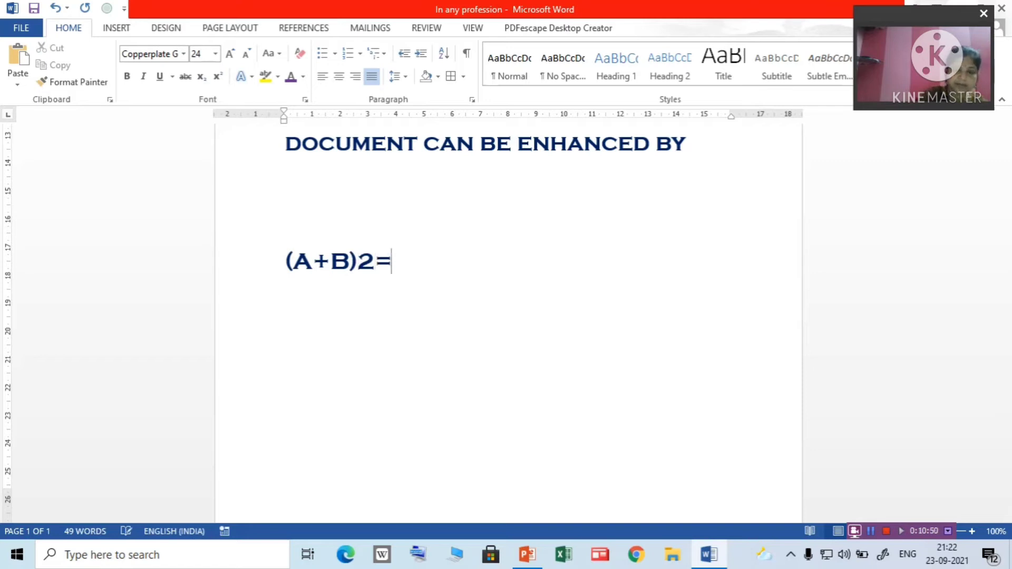
{"action": "type", "text": "A2"}
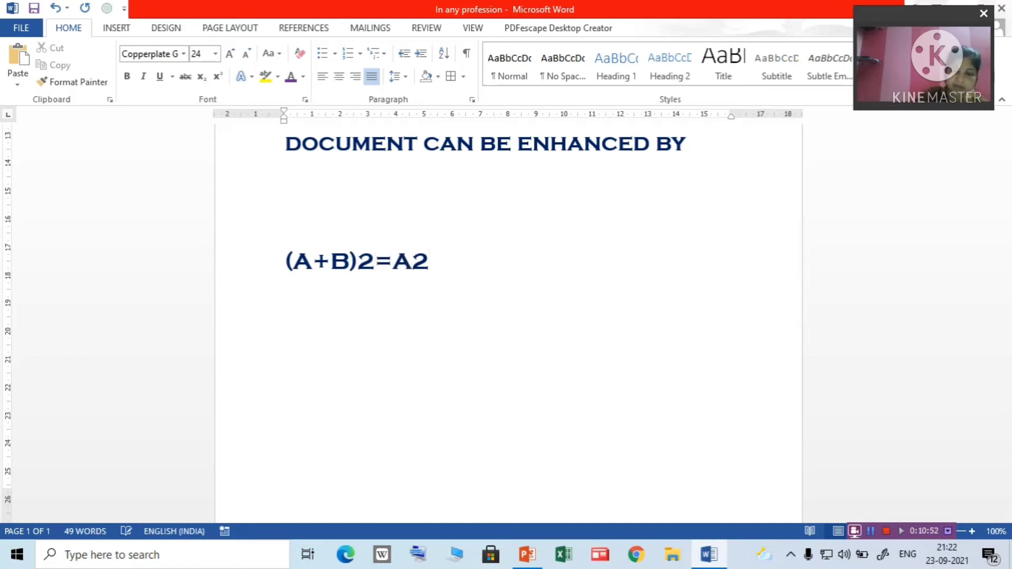
{"action": "type", "text": "+B2"}
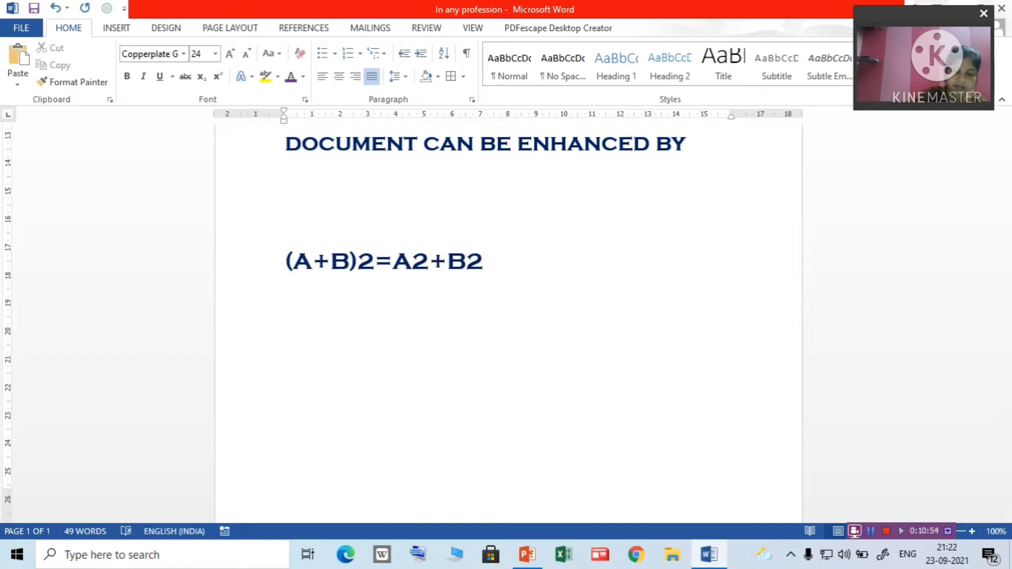
{"action": "type", "text": "+2A"}
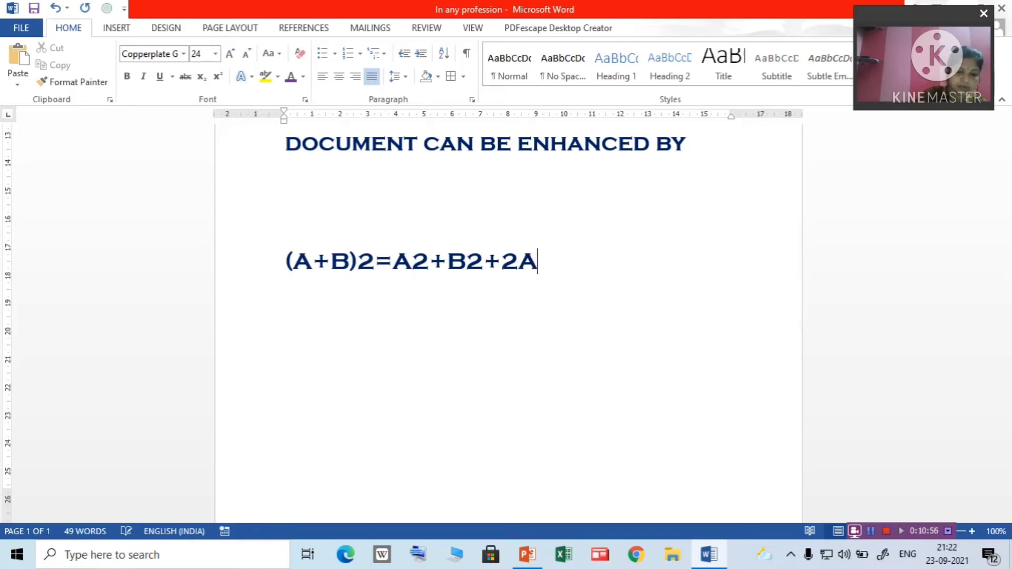
{"action": "type", "text": "B"}
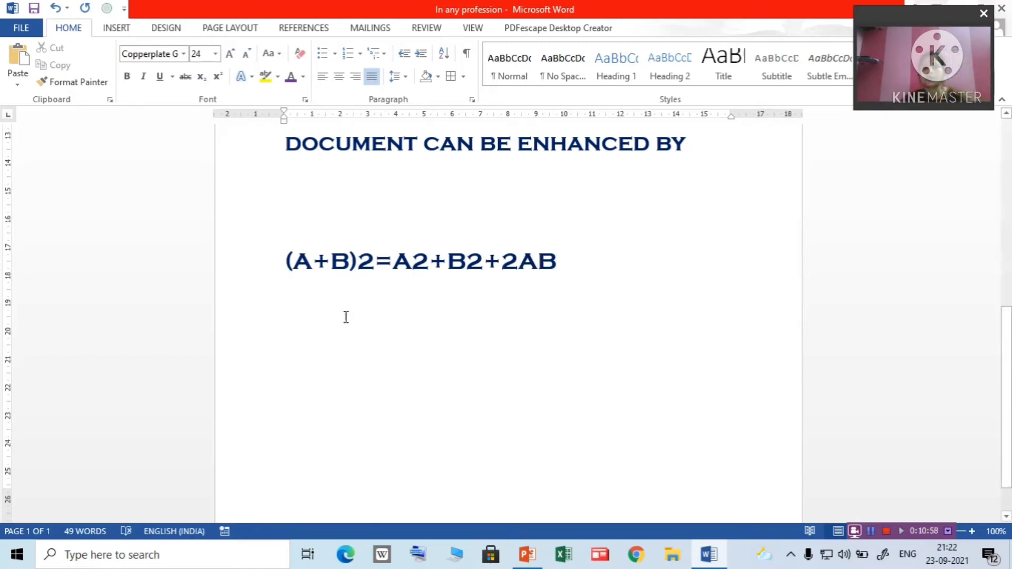
- Superscript the 2 after (A+B) and the 2s after A and B in the equation, leaving 2AB as normal text
{"action": "left_click", "coordinate": [384, 316]}
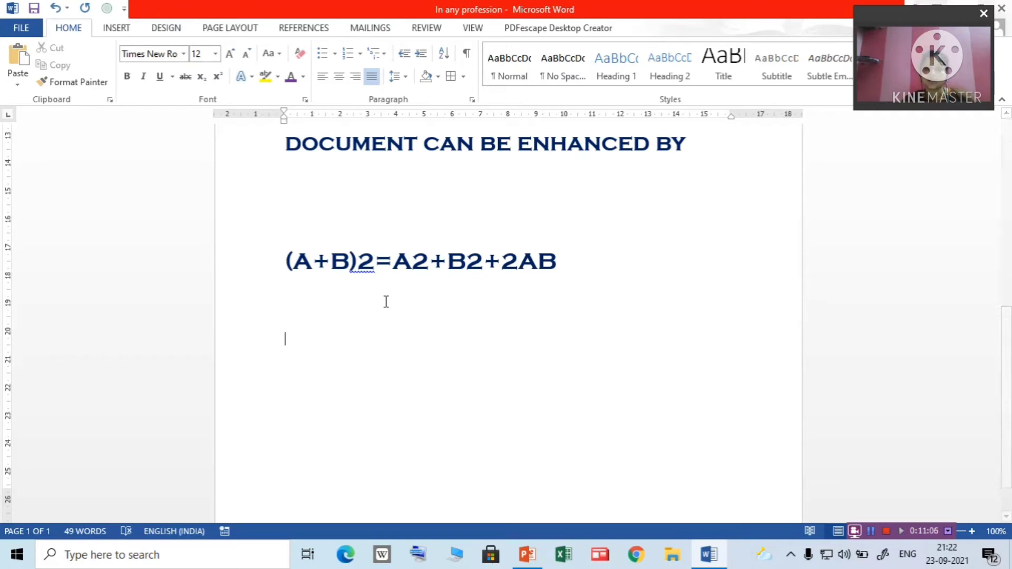
{"action": "left_click_drag", "start_coordinate": [358, 260], "coordinate": [374, 264]}
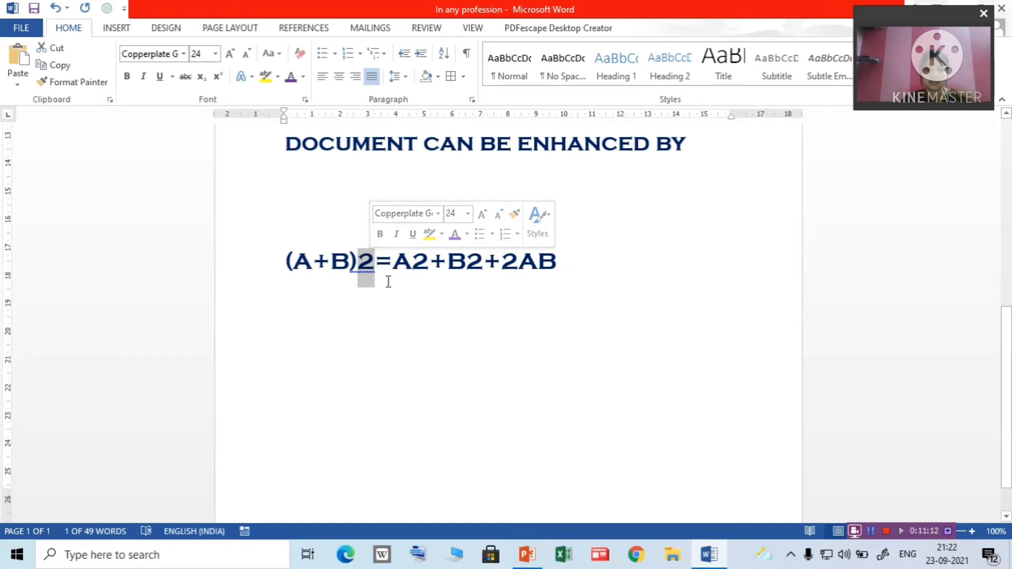
{"action": "left_click", "coordinate": [223, 76]}
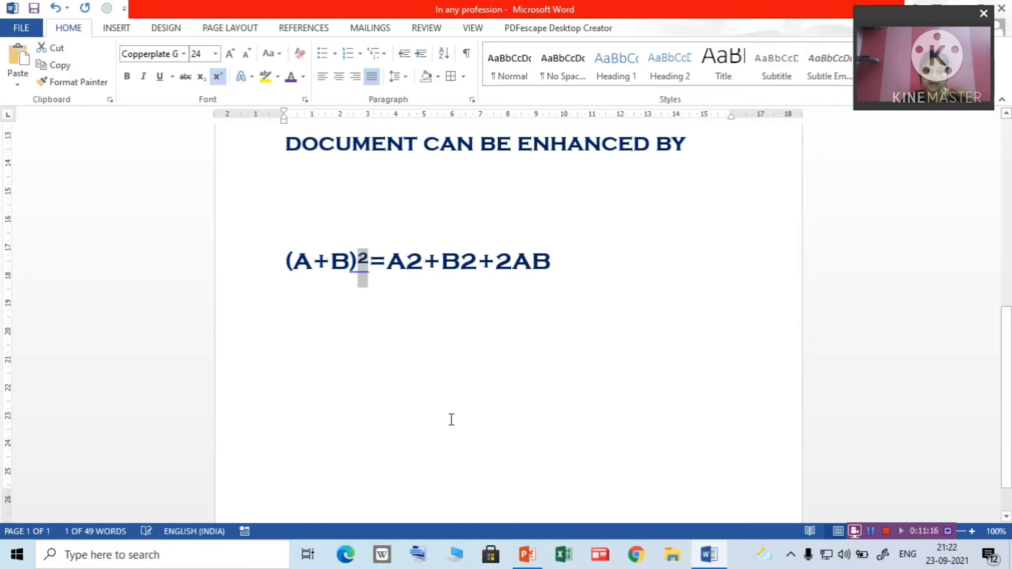
{"action": "left_click", "coordinate": [443, 364]}
{"action": "left_click_drag", "start_coordinate": [414, 262], "coordinate": [423, 263]}
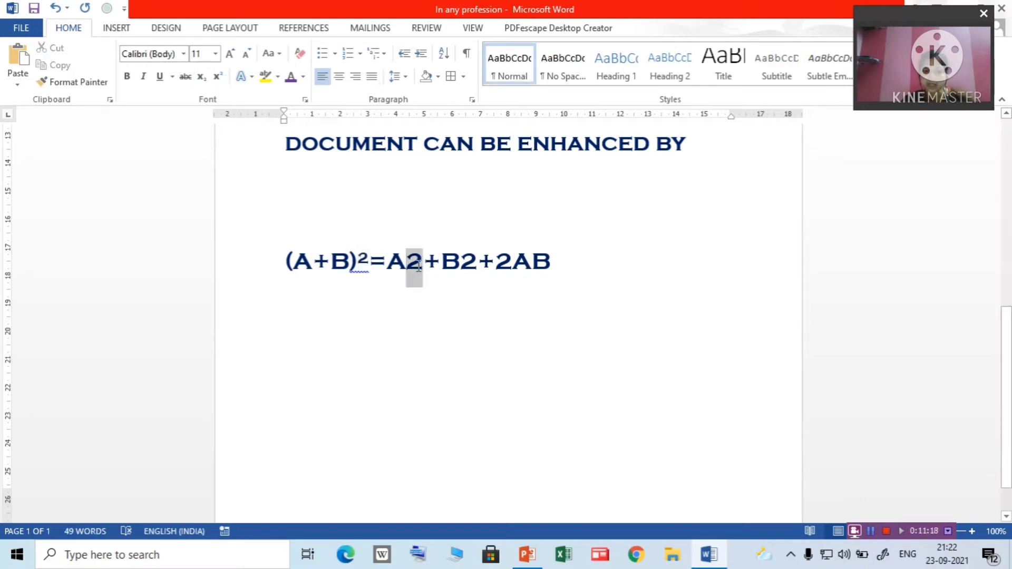
{"action": "left_click", "coordinate": [218, 77]}
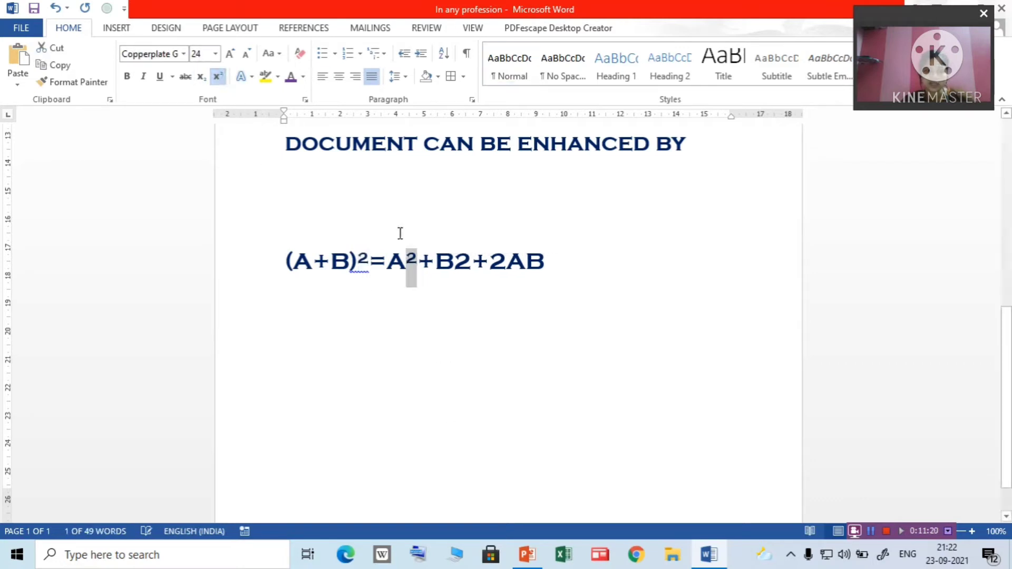
{"action": "left_click_drag", "start_coordinate": [455, 261], "coordinate": [471, 262]}
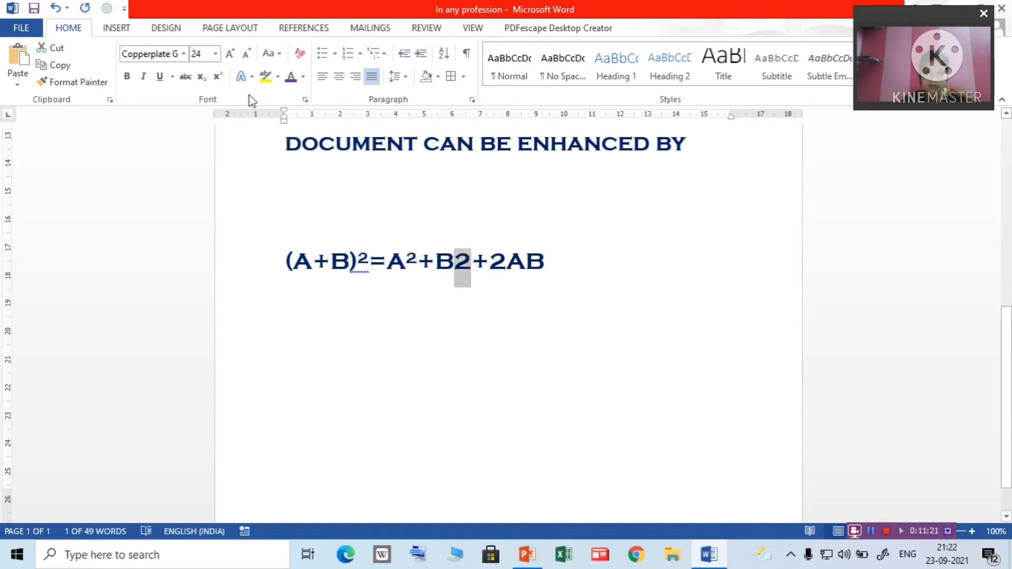
{"action": "left_click", "coordinate": [222, 77]}
- Add the formula H2SO4 on a new line directly below the equation
{"action": "left_click", "coordinate": [613, 291]}
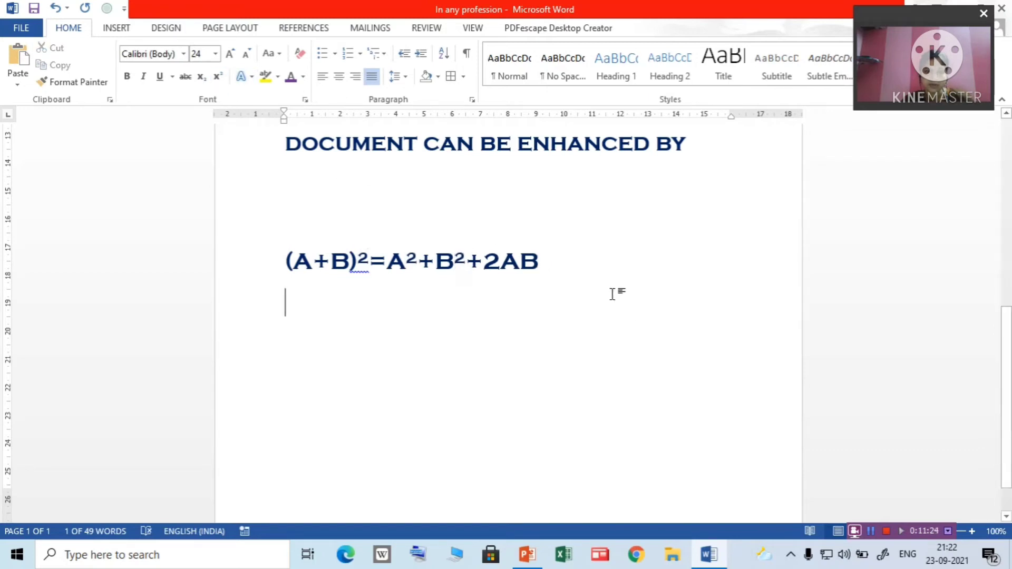
{"action": "key", "text": "BackSpace"}
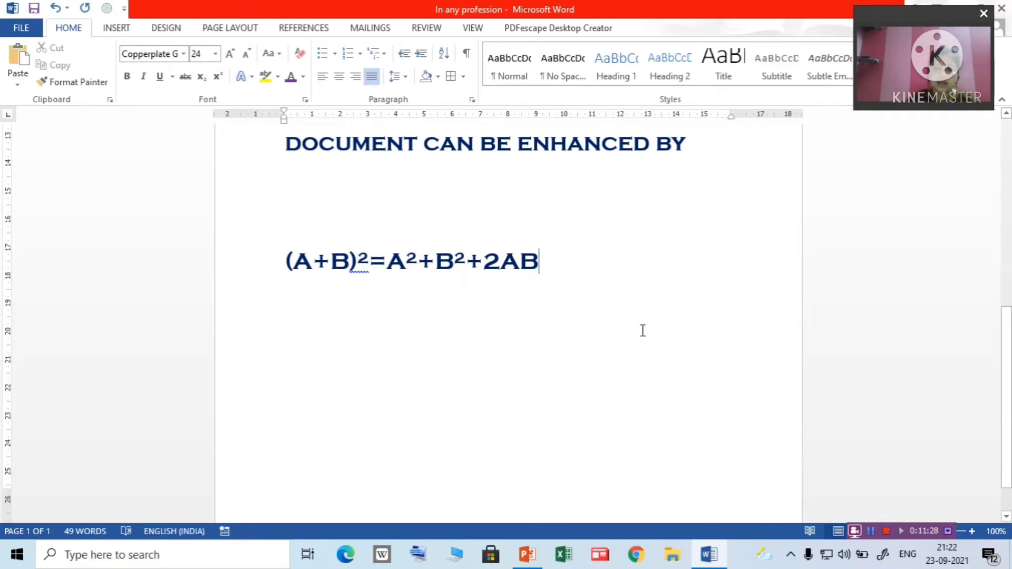
{"action": "key", "text": "Return"}
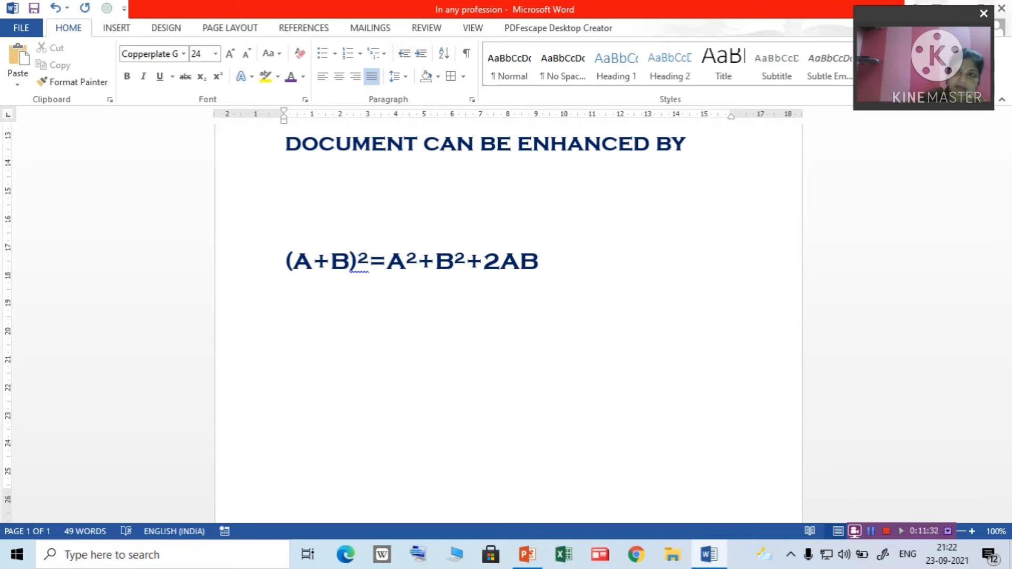
{"action": "type", "text": "H2"}
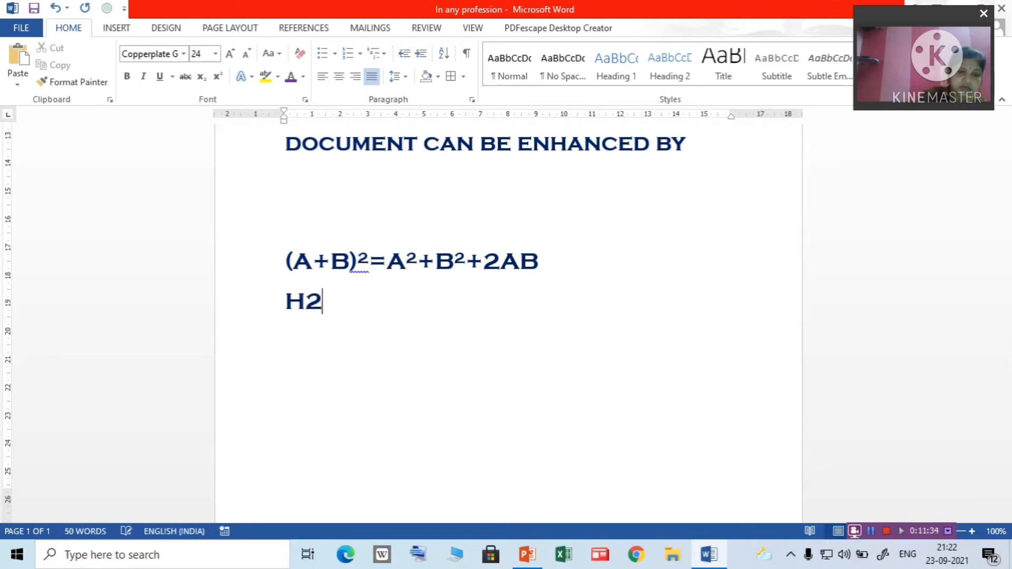
{"action": "type", "text": "SO4"}
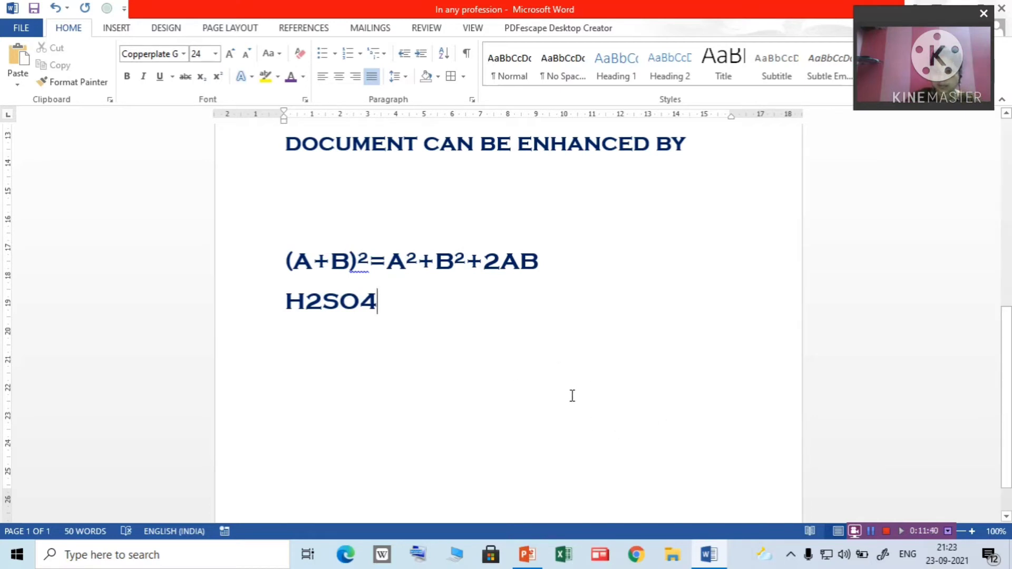
{"action": "left_click", "coordinate": [504, 383]}
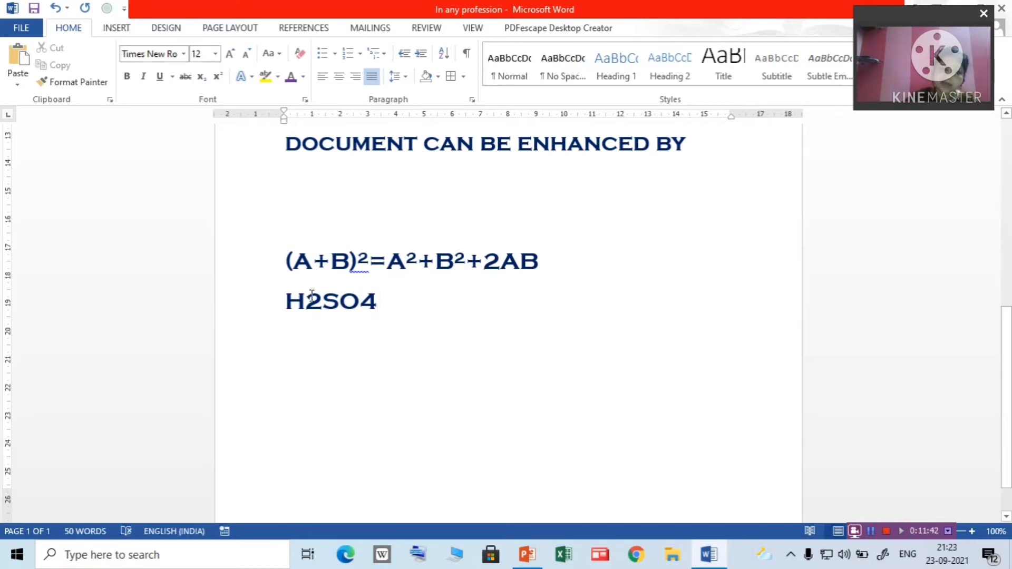
- Format the 2 and the 4 in H2SO4 as subscripts
{"action": "left_click_drag", "start_coordinate": [305, 299], "coordinate": [322, 299]}
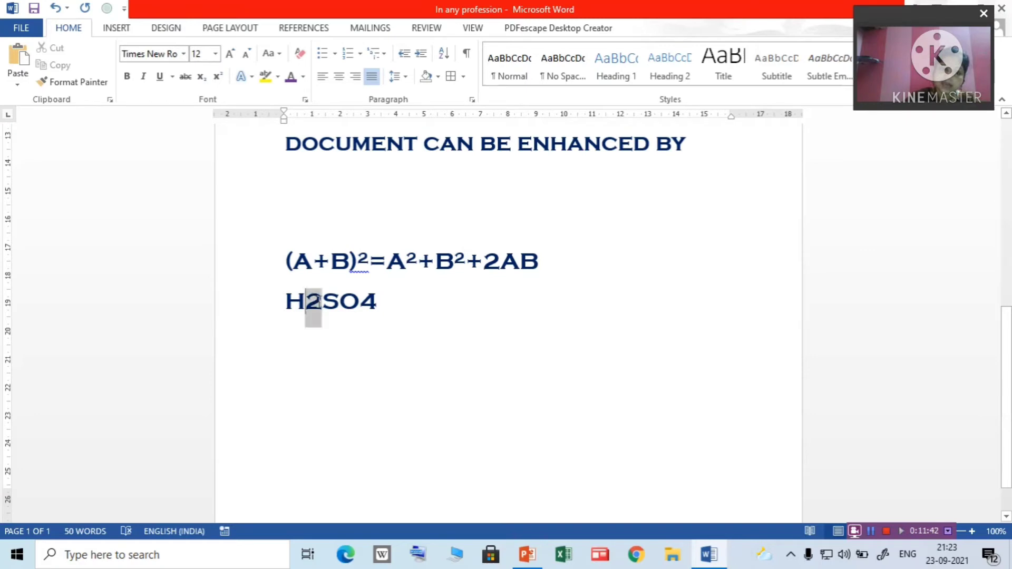
{"action": "left_click", "coordinate": [200, 80]}
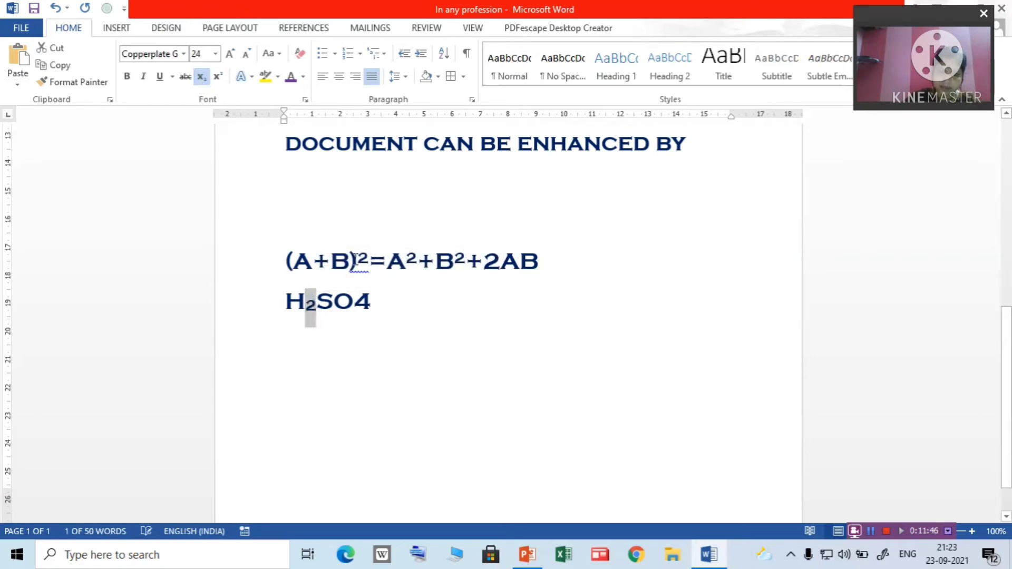
{"action": "left_click_drag", "start_coordinate": [370, 299], "coordinate": [354, 301]}
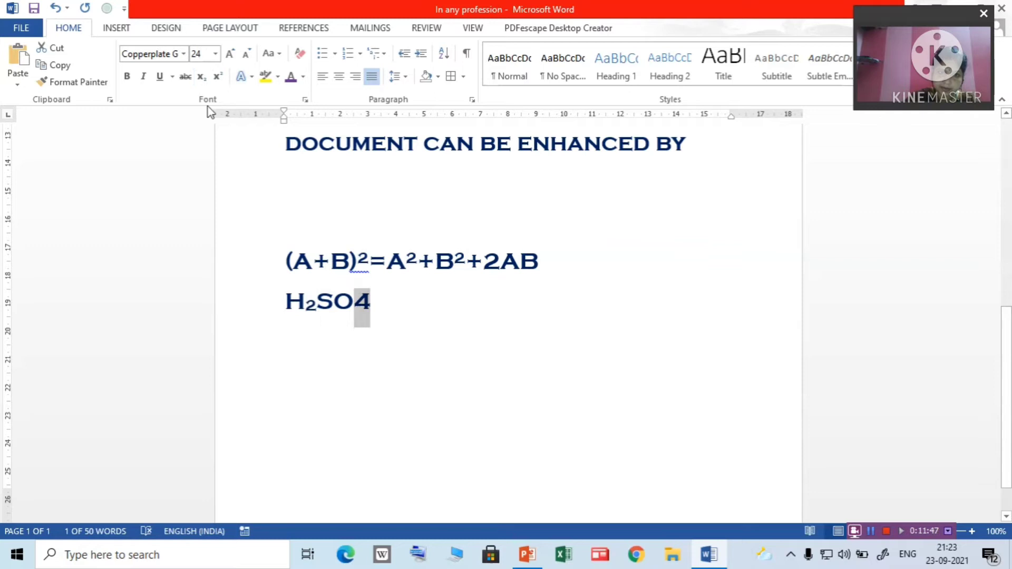
{"action": "left_click", "coordinate": [202, 78]}
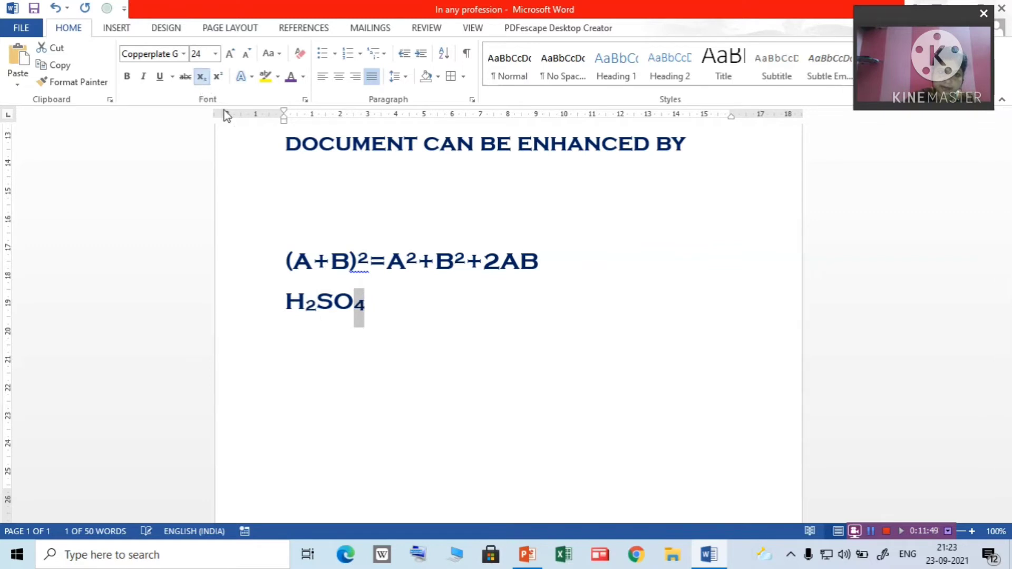
{"action": "left_click", "coordinate": [529, 416]}
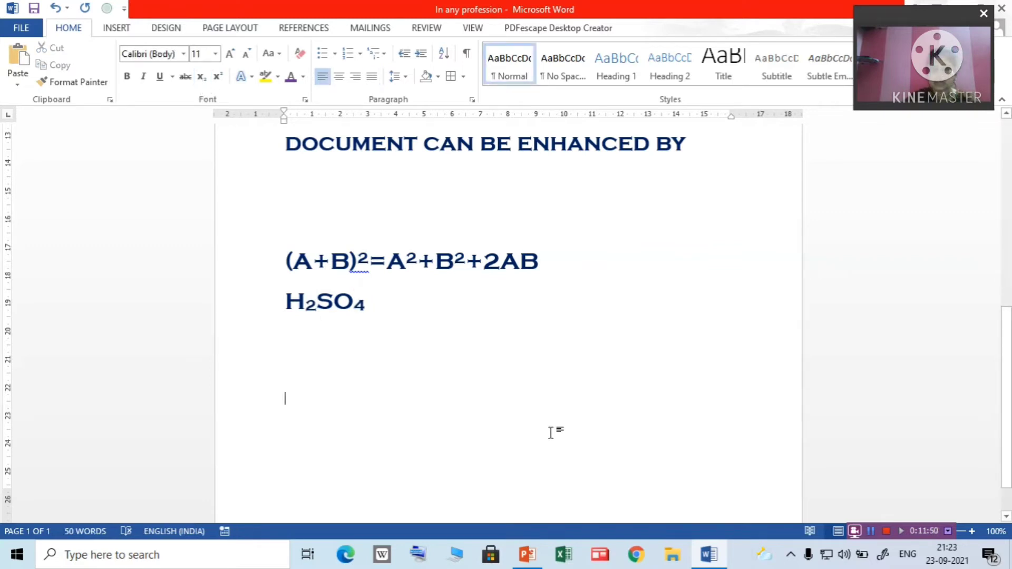
- Add the formula CO2 on a new line directly below H2SO4
{"action": "left_click", "coordinate": [408, 309]}
{"action": "key", "text": "Return"}
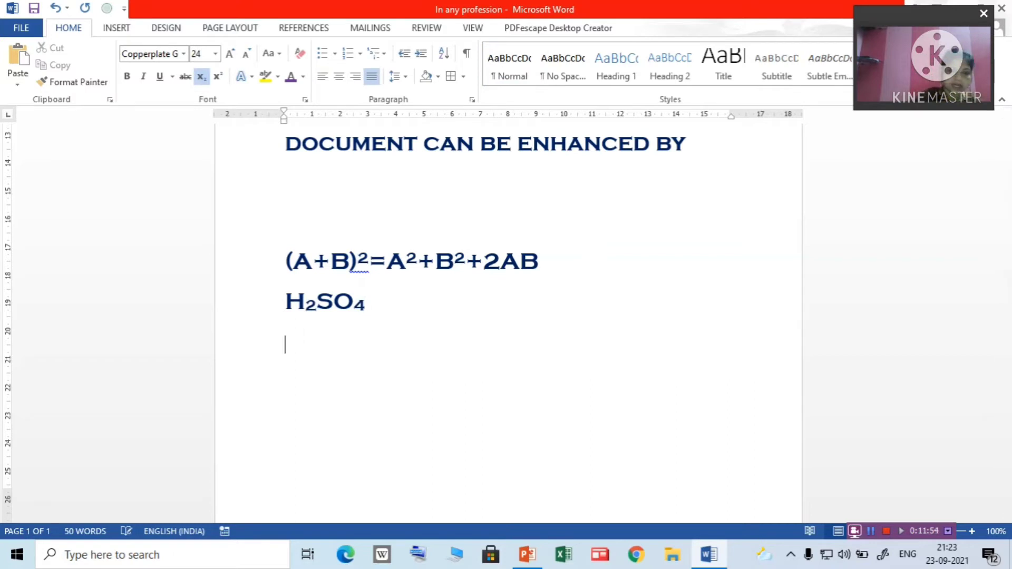
{"action": "type", "text": "CO"}
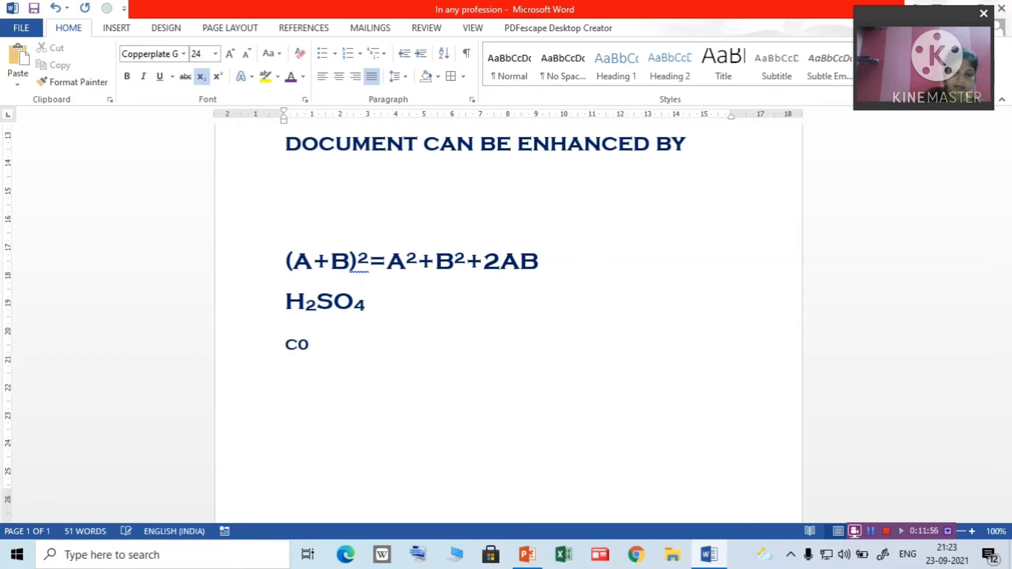
{"action": "type", "text": "2"}
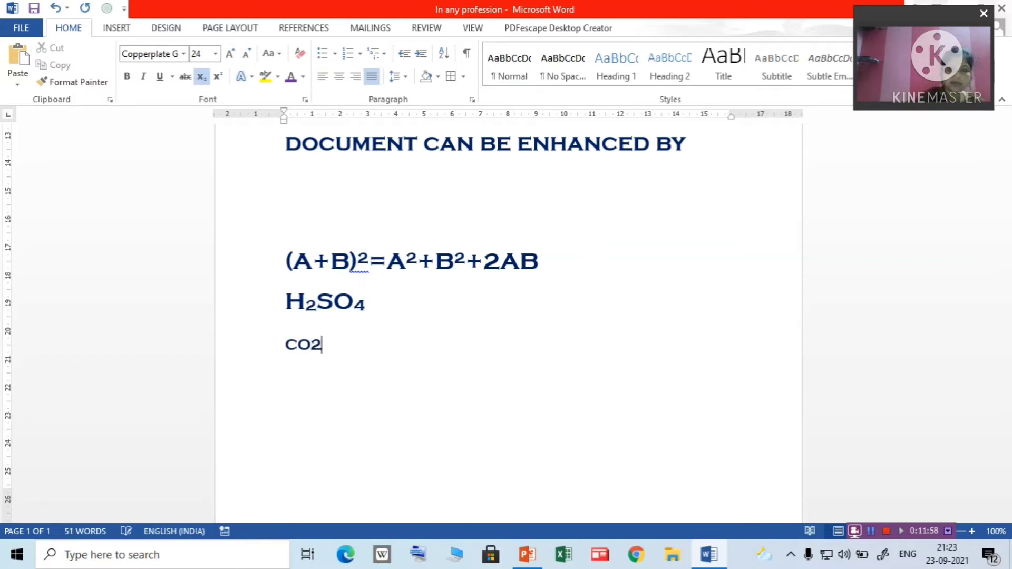
{"action": "left_click", "coordinate": [351, 377]}
- Try toggling the subscript format on the 2 of CO2, and undo the change
{"action": "left_click_drag", "start_coordinate": [311, 345], "coordinate": [323, 345]}
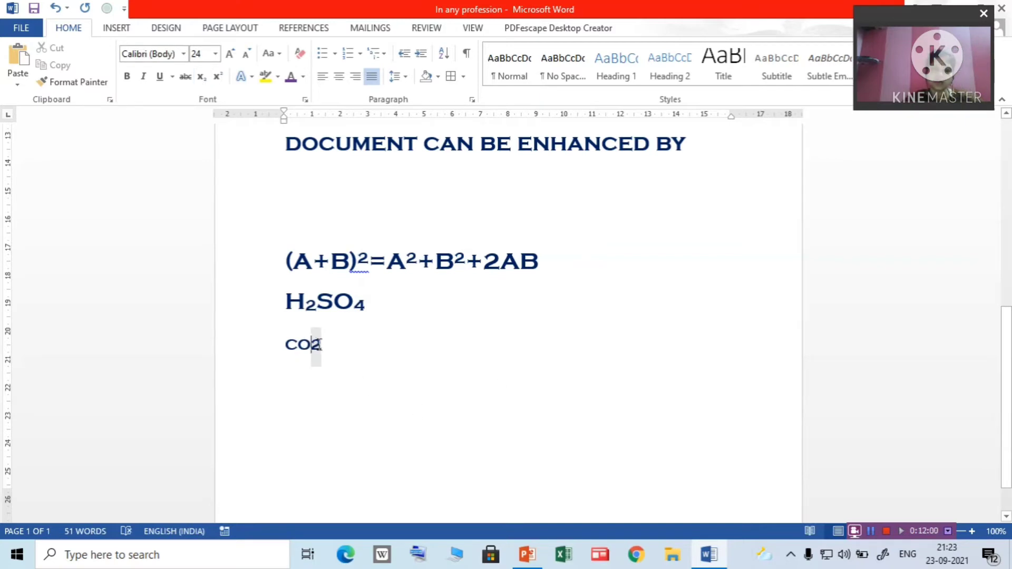
{"action": "left_click", "coordinate": [202, 78]}
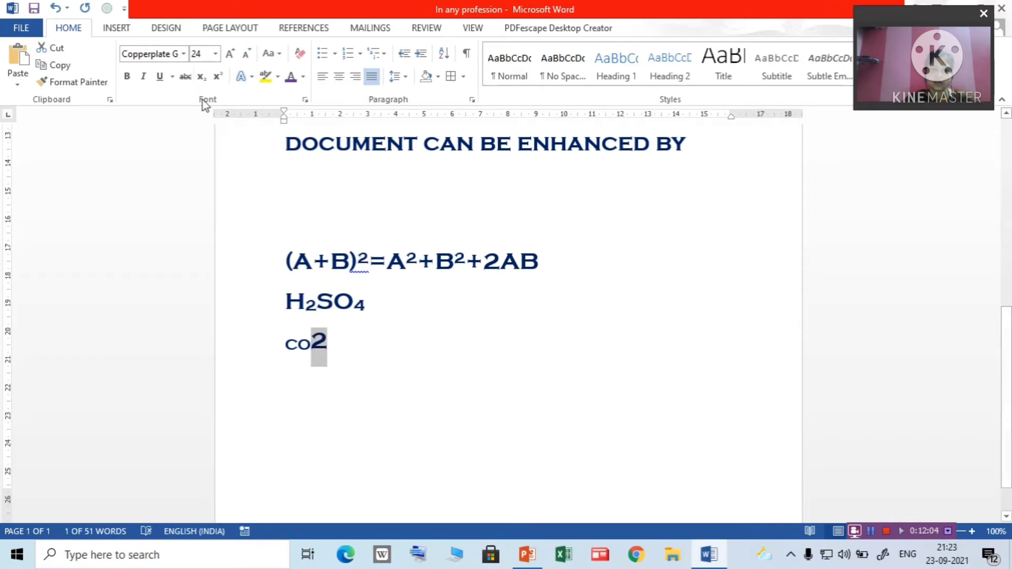
{"action": "left_click", "coordinate": [393, 368]}
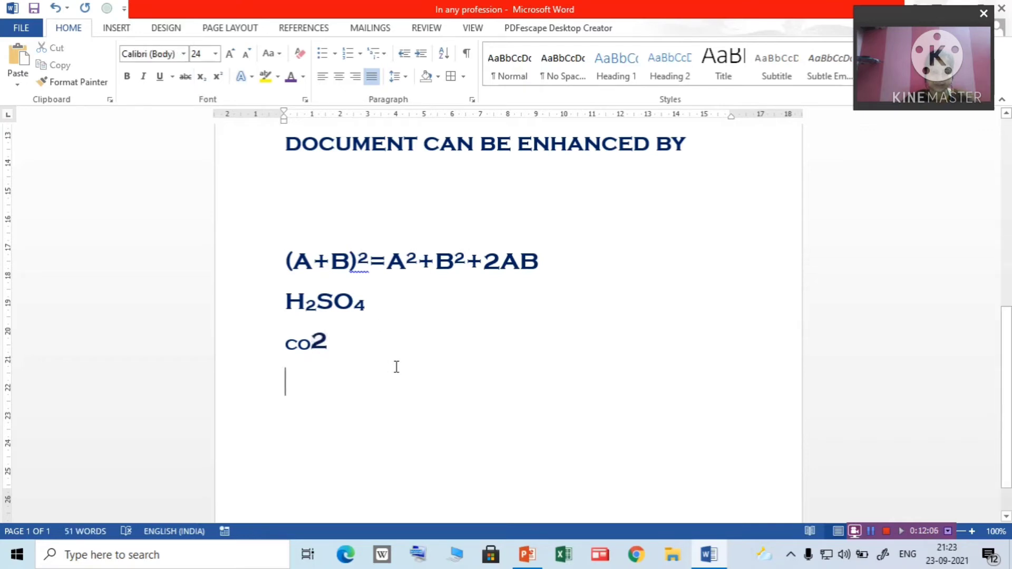
{"action": "key", "text": "ctrl+z"}
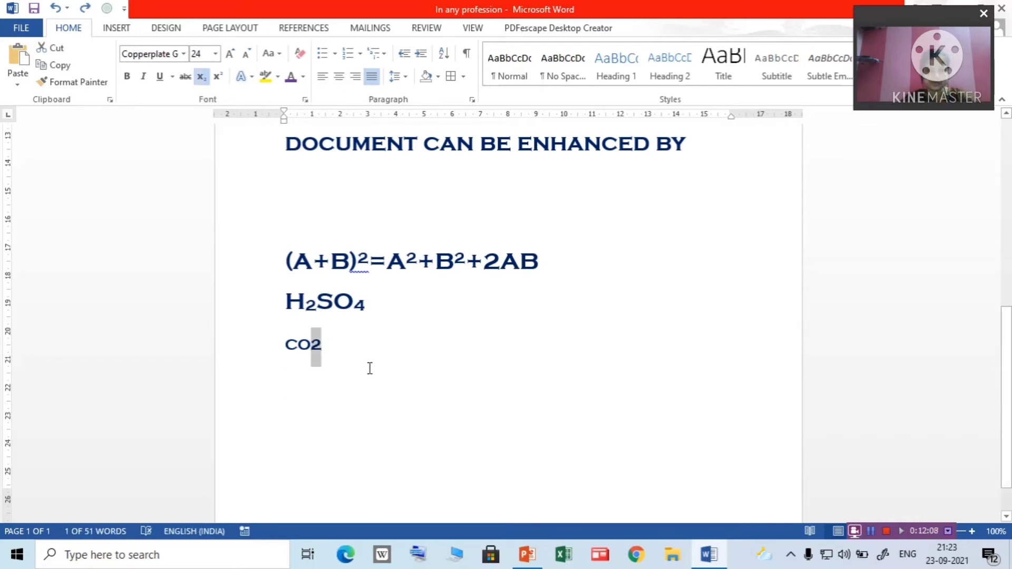
{"action": "left_click", "coordinate": [370, 368]}
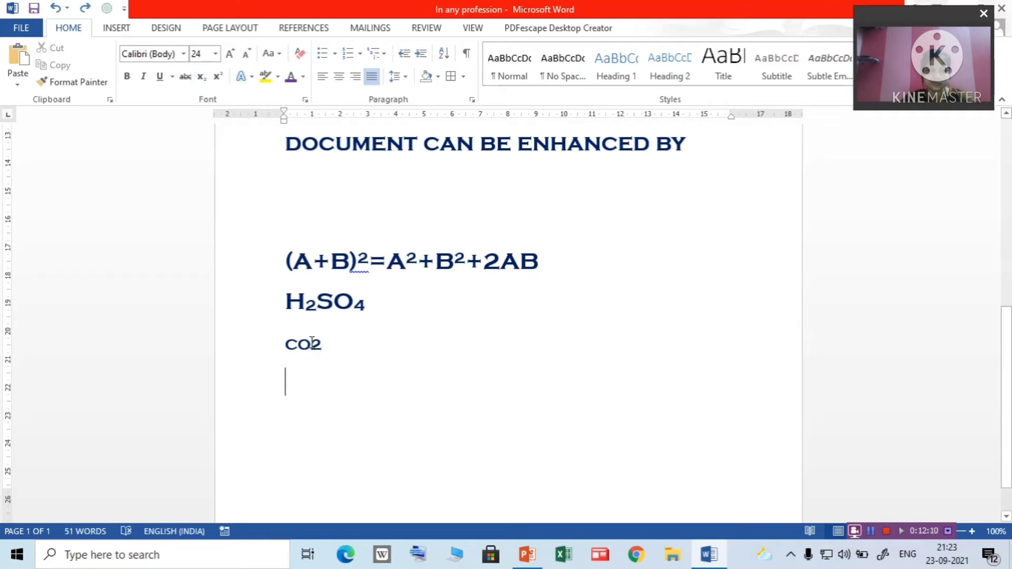
- Try to apply the subscript format to the 2 of CO2 again
{"action": "left_click_drag", "start_coordinate": [311, 341], "coordinate": [322, 343]}
{"action": "left_click", "coordinate": [200, 79]}
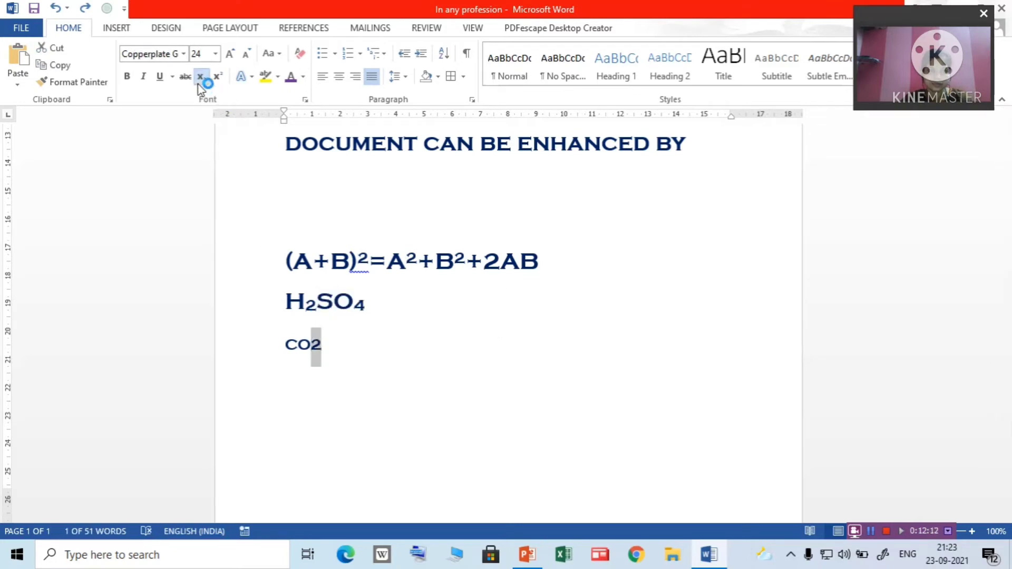
{"action": "left_click", "coordinate": [202, 83]}
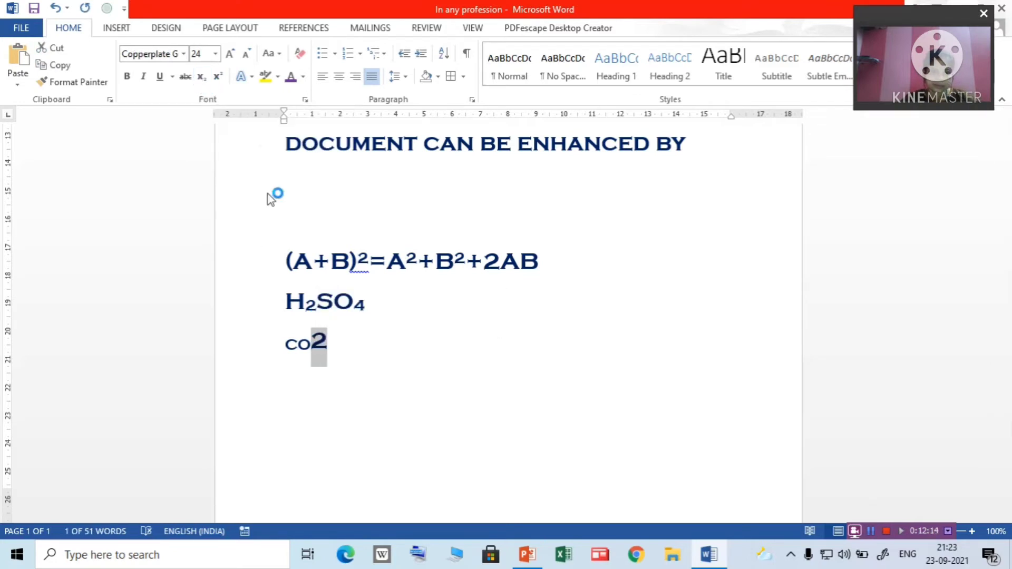
- Delete the CO2 formula from the line below H2SO4
{"action": "left_click", "coordinate": [447, 423]}
{"action": "left_click", "coordinate": [341, 337]}
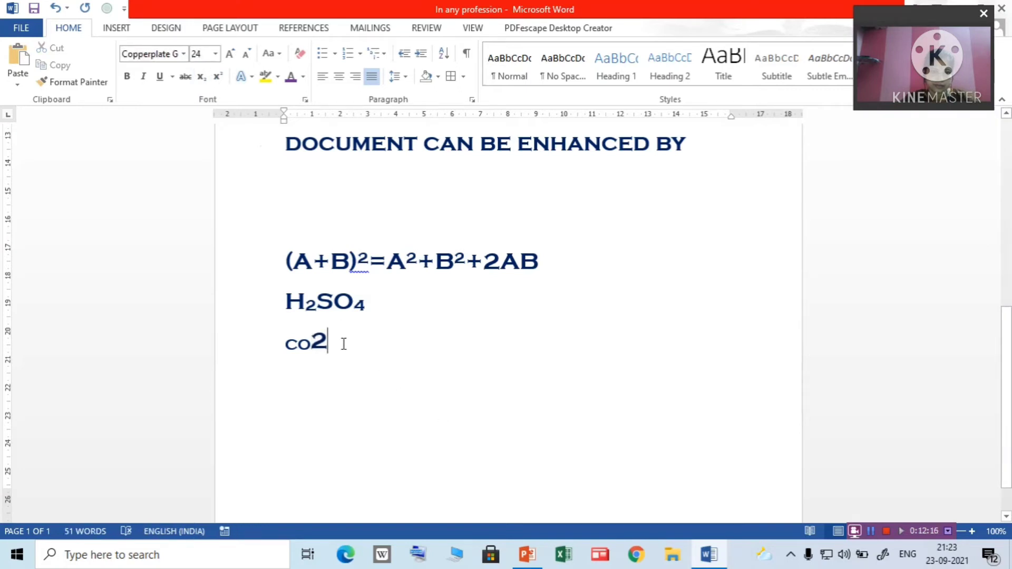
{"action": "key", "text": "BackSpace"}
{"action": "key", "text": "BackSpace"}
{"action": "key", "text": "BackSpace"}
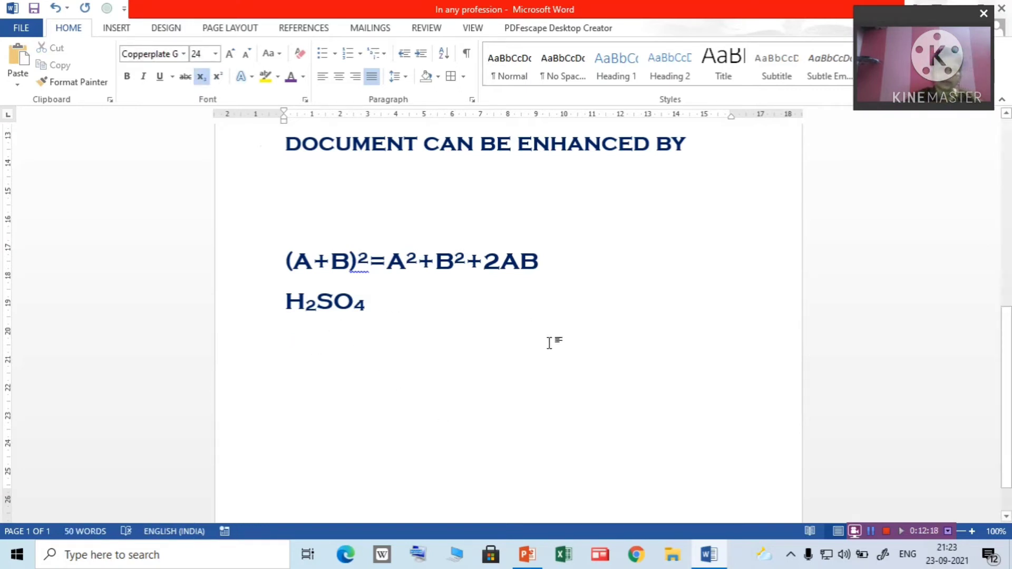
- Add CO2 on an empty line further below H2SO4 and format its 2 as a subscript
{"action": "left_click", "coordinate": [543, 413]}
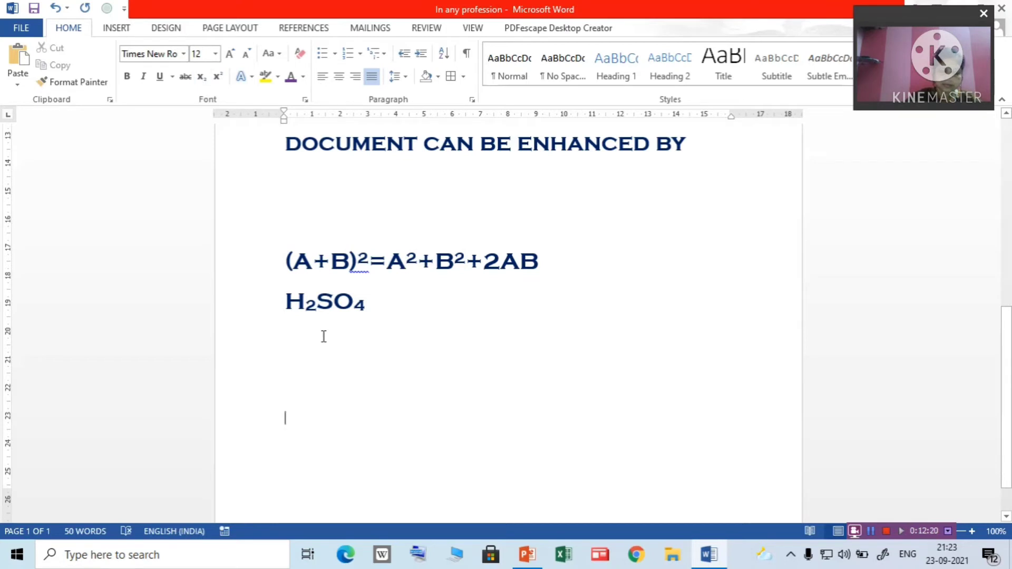
{"action": "type", "text": "CO2"}
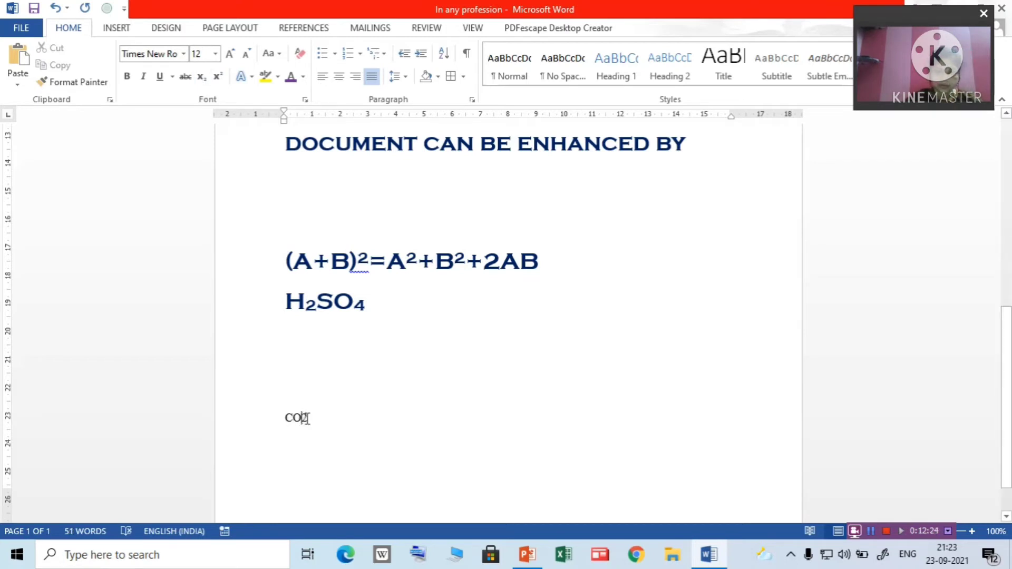
{"action": "left_click_drag", "start_coordinate": [306, 419], "coordinate": [302, 417]}
{"action": "left_click", "coordinate": [202, 78]}
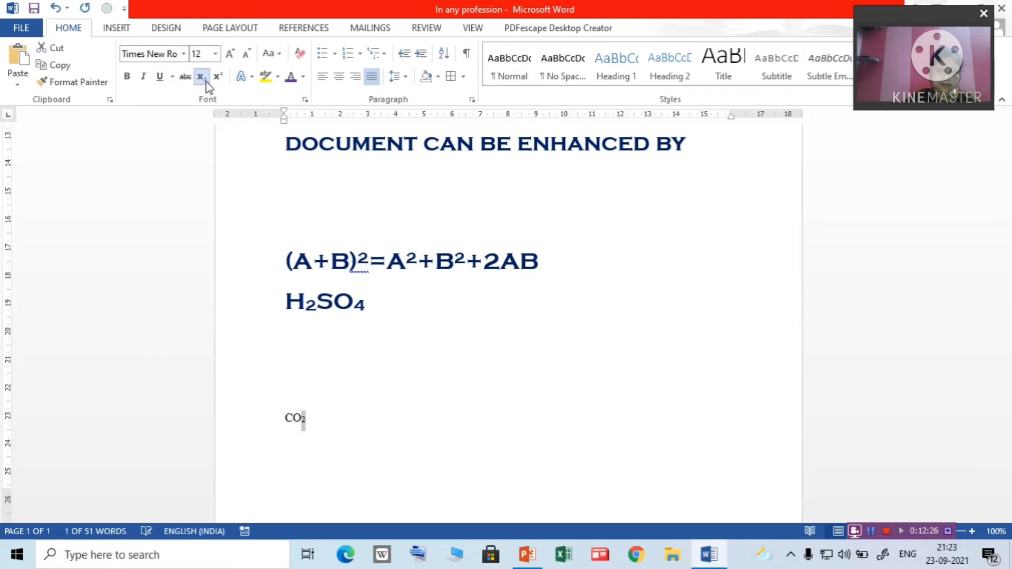
- Enlarge the whole CO2 formula to the next font size above 18
{"action": "left_click_drag", "start_coordinate": [278, 416], "coordinate": [343, 429]}
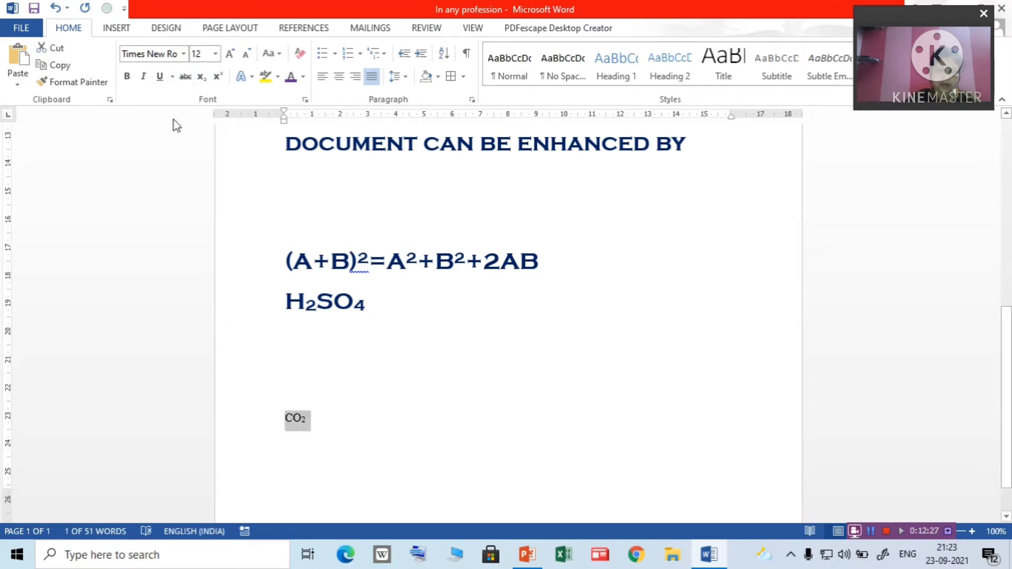
{"action": "left_click", "coordinate": [230, 54]}
{"action": "left_click", "coordinate": [230, 53]}
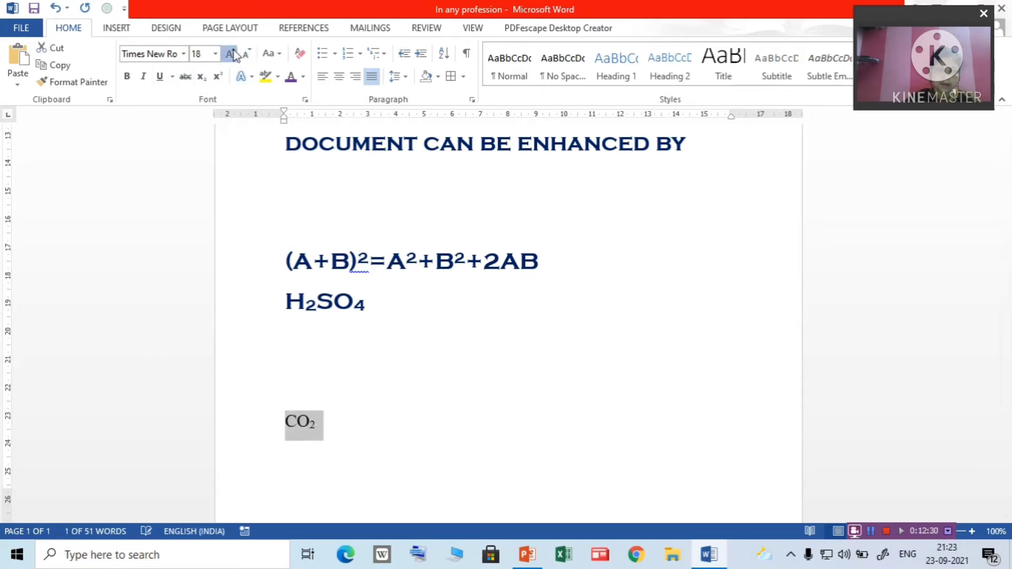
{"action": "left_click", "coordinate": [231, 54]}
{"action": "left_click", "coordinate": [549, 459]}
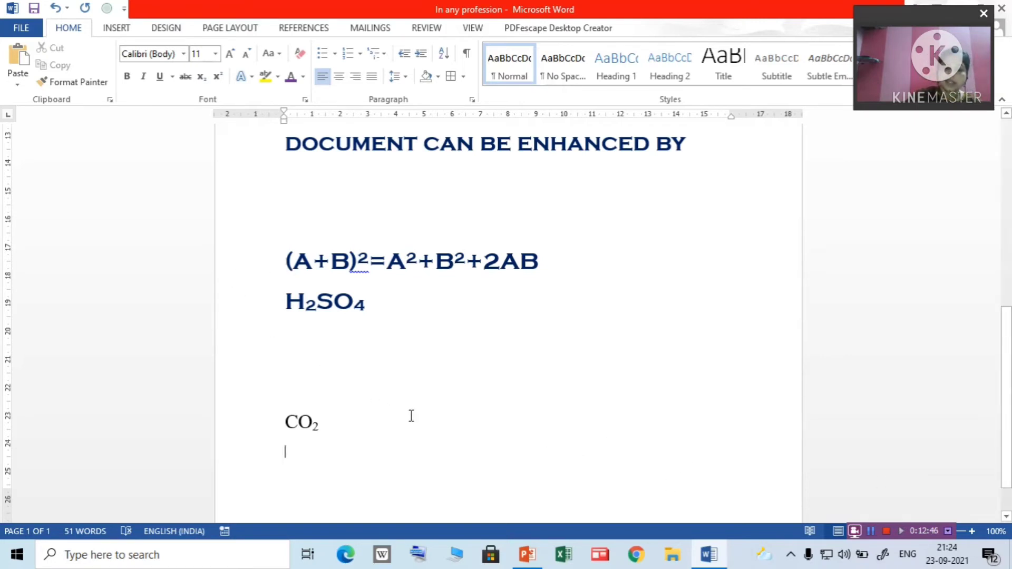
- Insert blank lines below CO2 to reach a second page and add the text "KAIRALI SCHOOL." there
{"action": "key", "text": "Return"}
{"action": "key", "text": "Return"}
{"action": "key", "text": "Return"}
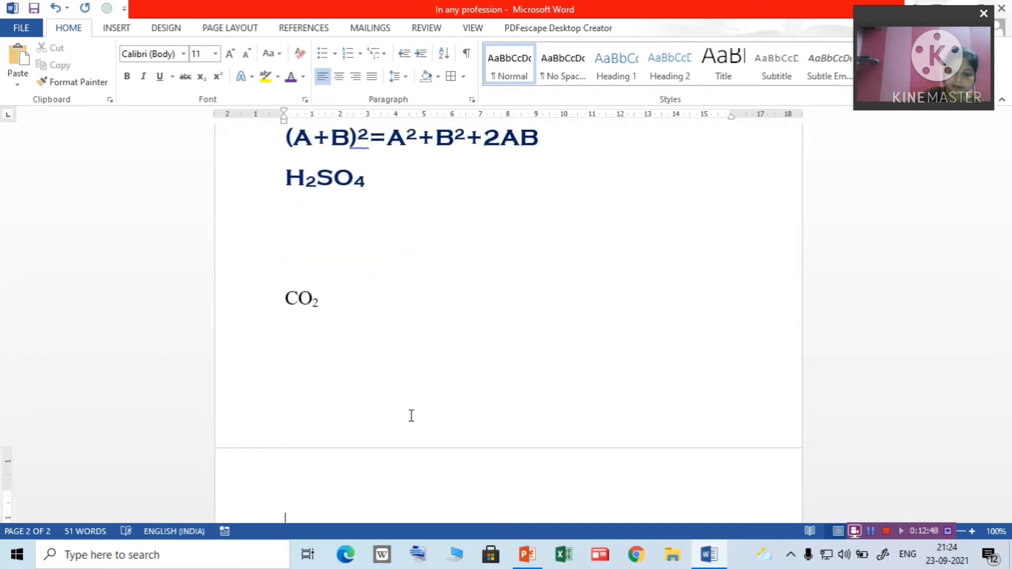
{"action": "key", "text": "Return"}
{"action": "key", "text": "Return"}
{"action": "key", "text": "Return"}
{"action": "key", "text": "Return"}
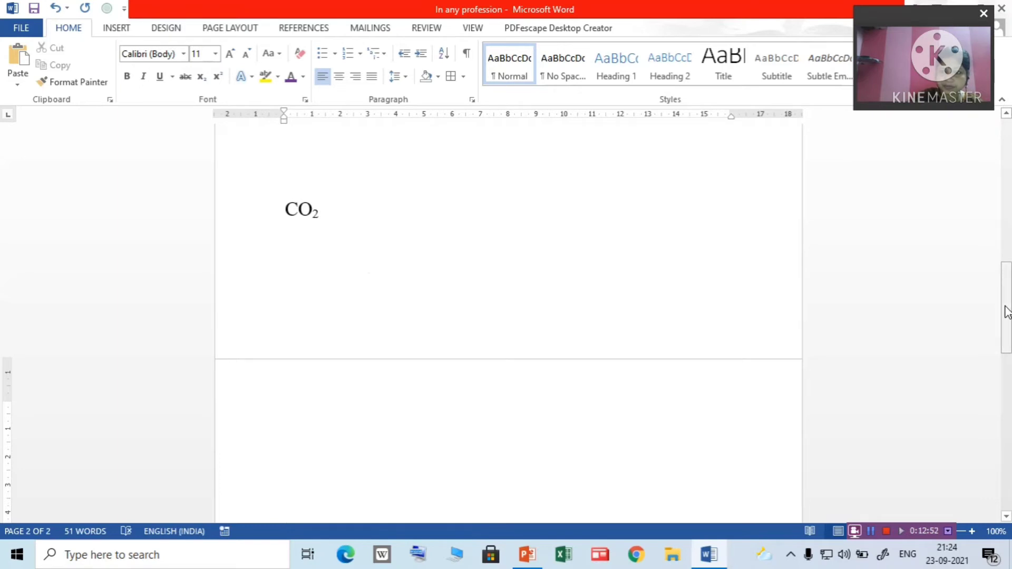
{"action": "left_click_drag", "start_coordinate": [1006, 307], "coordinate": [1007, 332]}
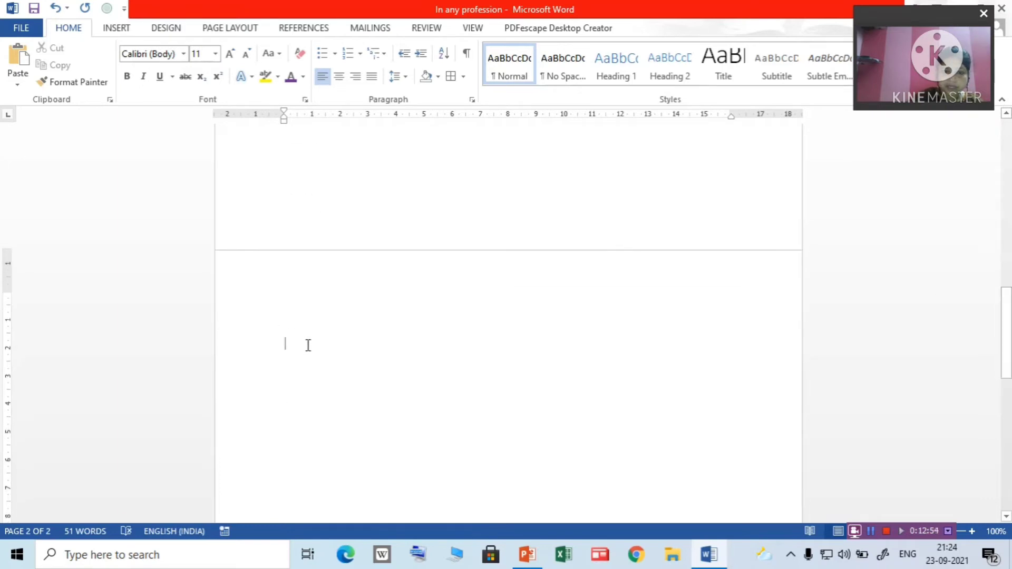
{"action": "type", "text": "KAIRALI S"}
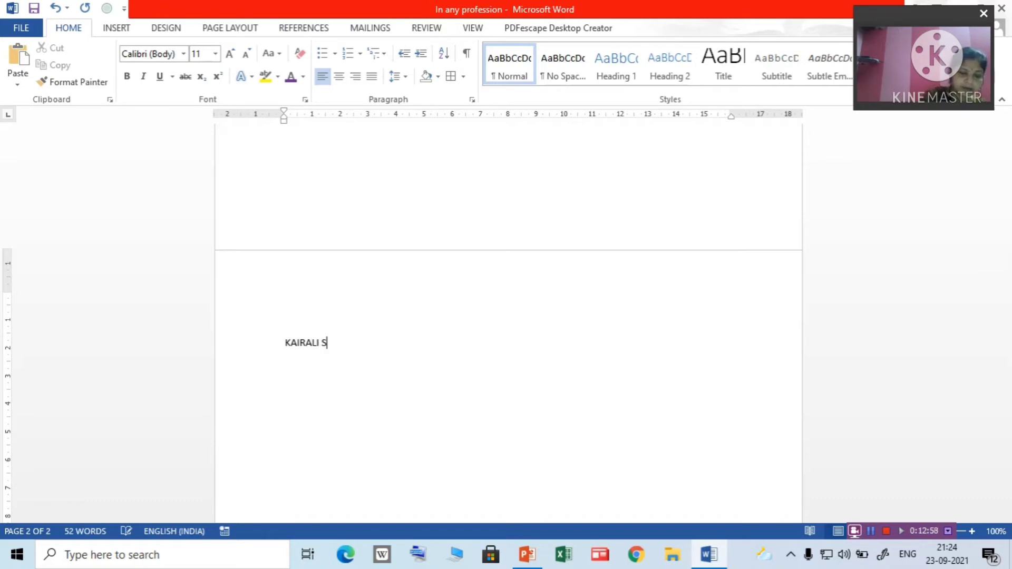
{"action": "type", "text": "CHOOL."}
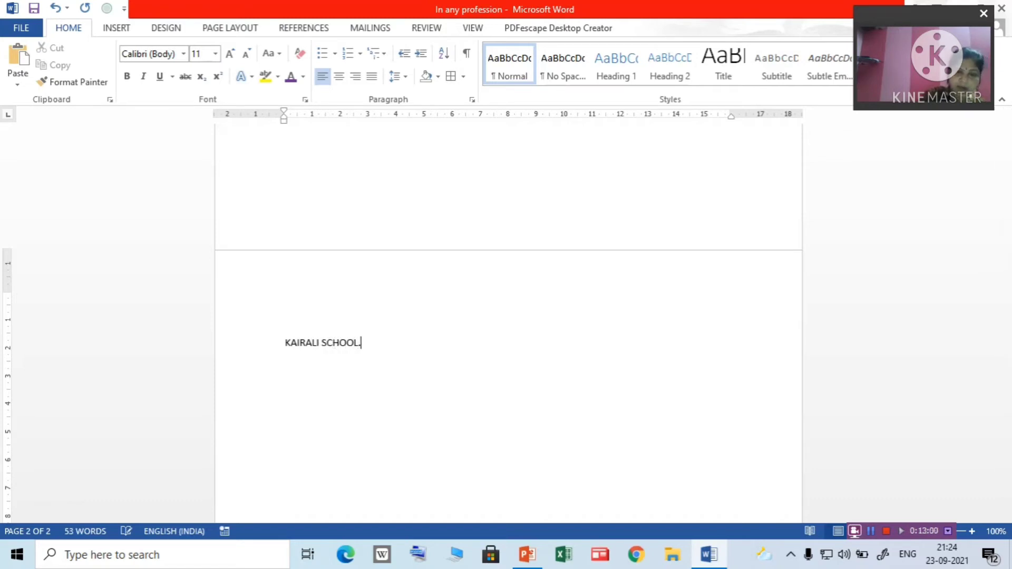
- Set the KAIRALI SCHOOL text to font size 26 in Copperplate Gothic Bold
{"action": "left_click_drag", "start_coordinate": [283, 348], "coordinate": [361, 353]}
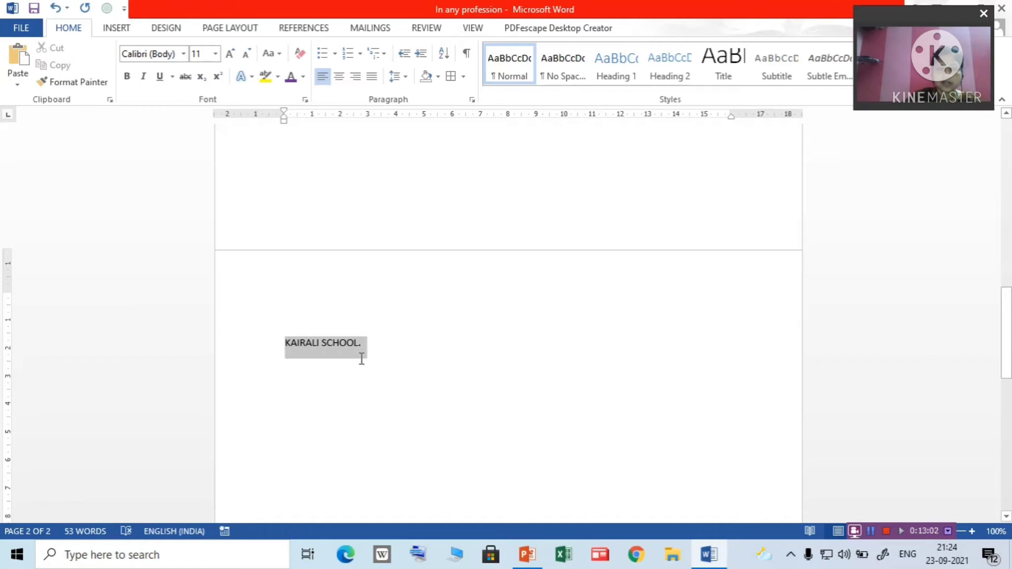
{"action": "left_click", "coordinate": [215, 53]}
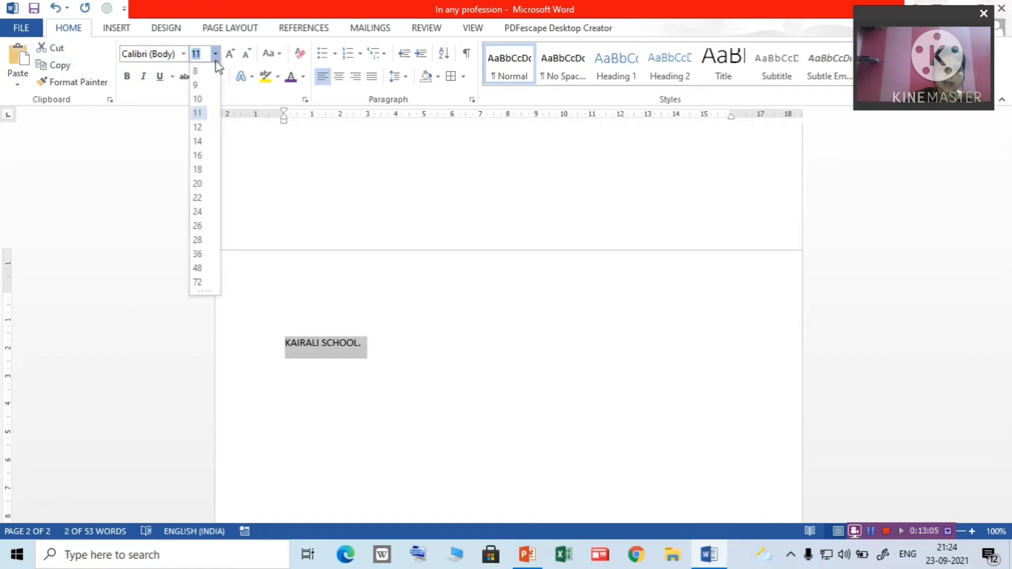
{"action": "left_click", "coordinate": [197, 227]}
{"action": "left_click", "coordinate": [184, 57]}
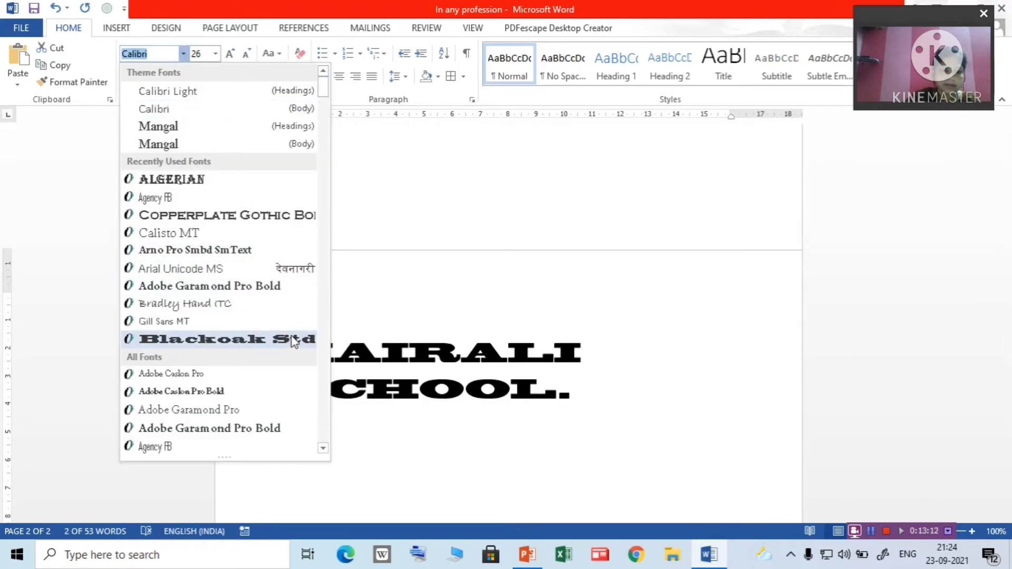
{"action": "left_click", "coordinate": [282, 216]}
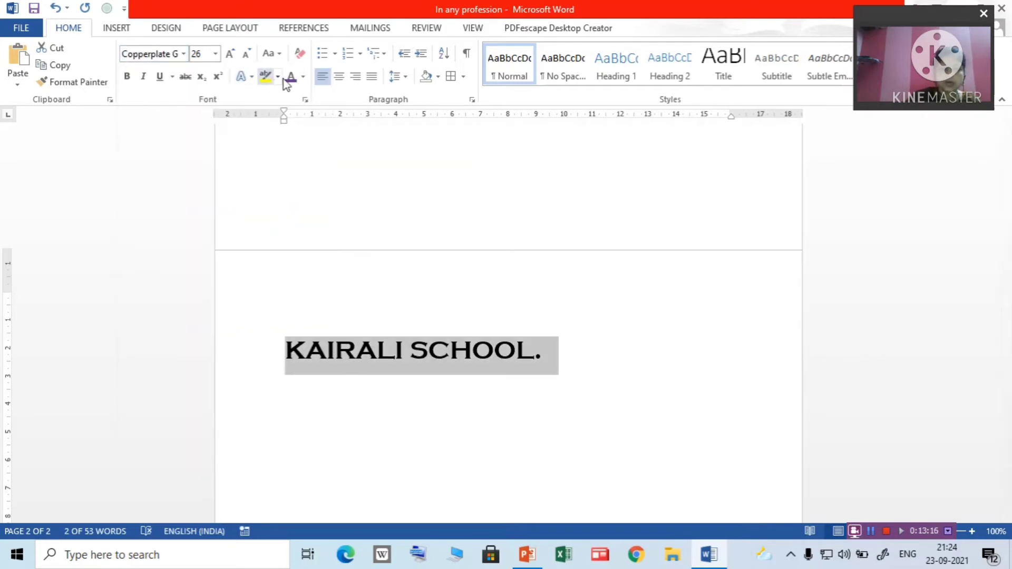
- Colour the KAIRALI SCHOOL text dark gold and make it underlined, bold and italic
{"action": "left_click", "coordinate": [303, 76]}
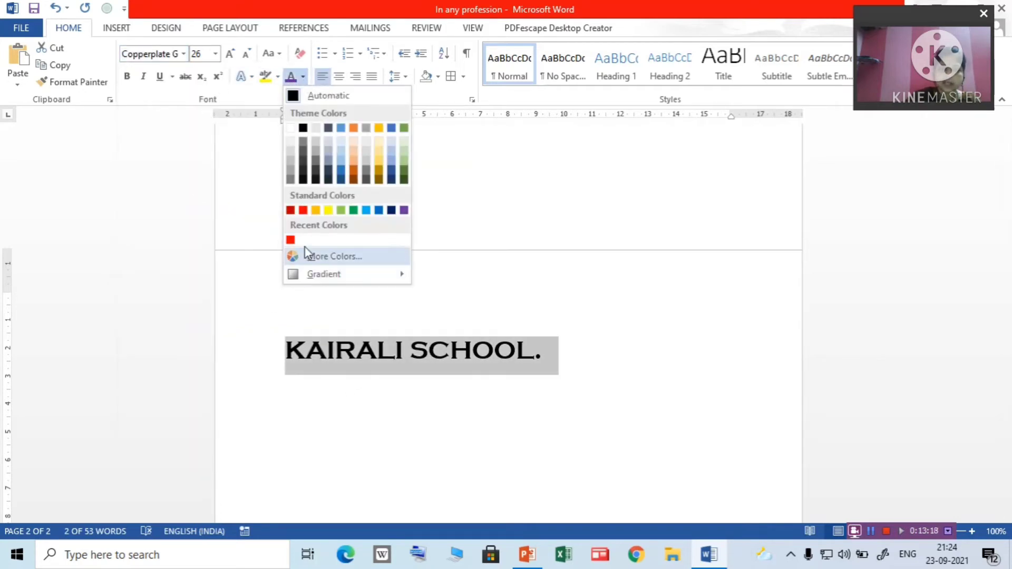
{"action": "left_click", "coordinate": [379, 177]}
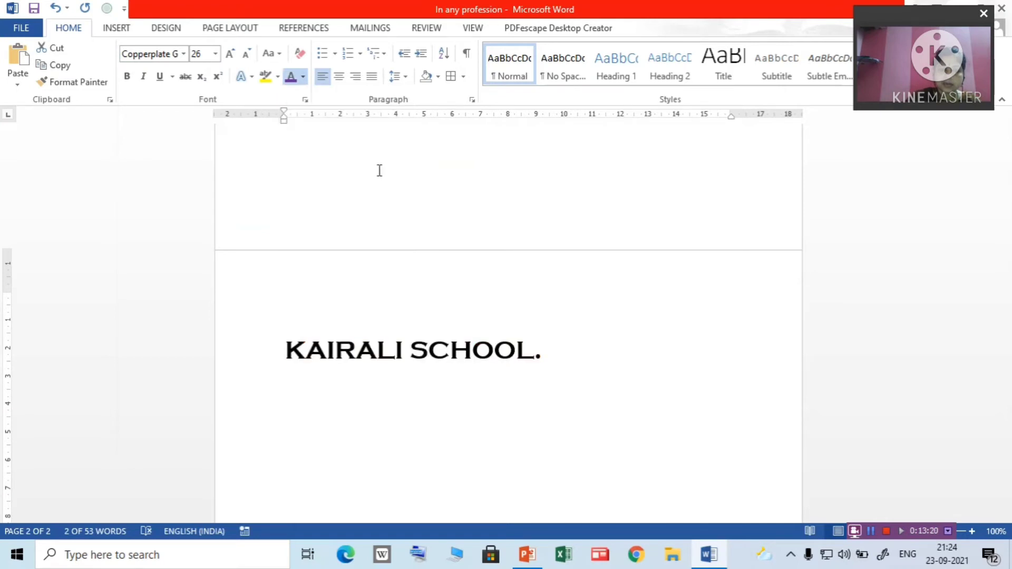
{"action": "left_click", "coordinate": [159, 76]}
{"action": "left_click", "coordinate": [128, 77]}
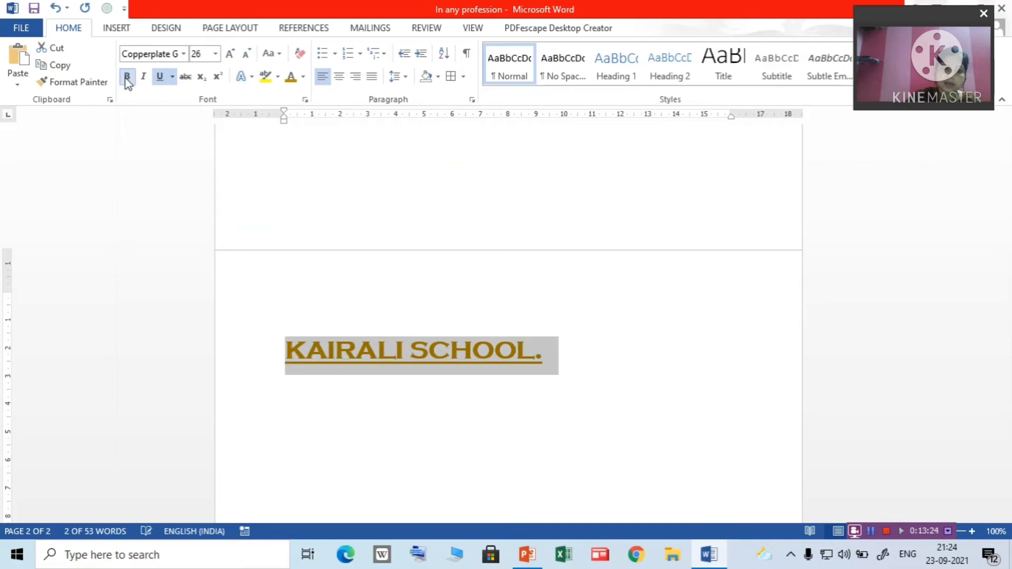
{"action": "left_click", "coordinate": [143, 77]}
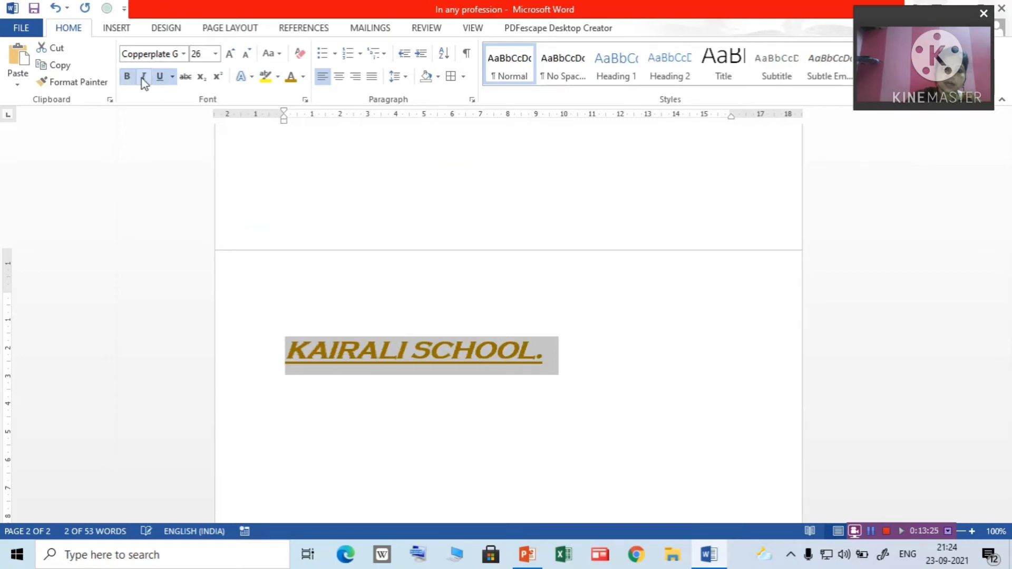
{"action": "left_click", "coordinate": [596, 398]}
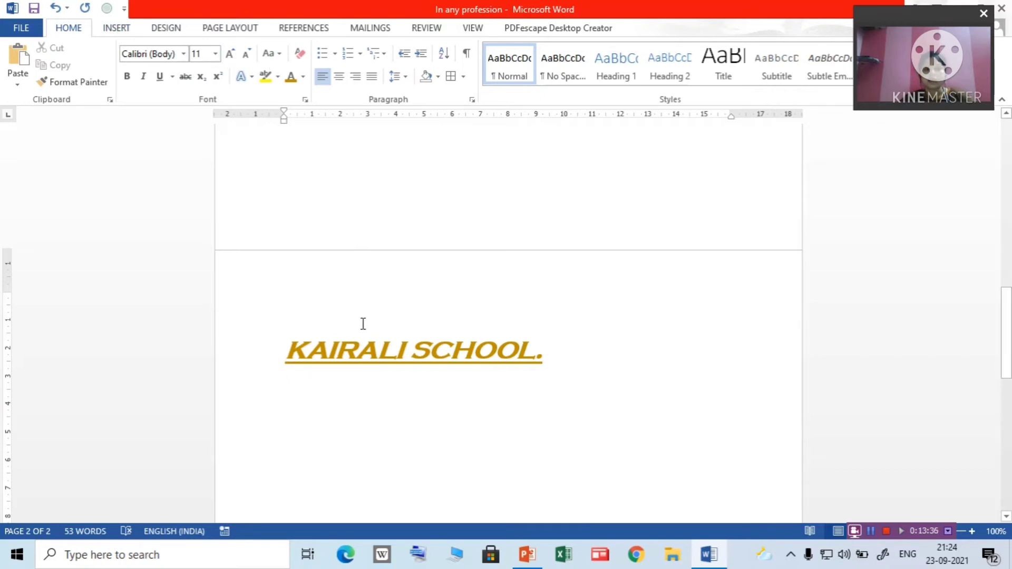
- Add the sentence "MY SCHOOL IS BEAUTIFUL." several lines below the KAIRALI SCHOOL heading, followed by a new line
{"action": "key", "text": "Return"}
{"action": "key", "text": "Return"}
{"action": "key", "text": "Return"}
{"action": "key", "text": "Return"}
{"action": "key", "text": "Return"}
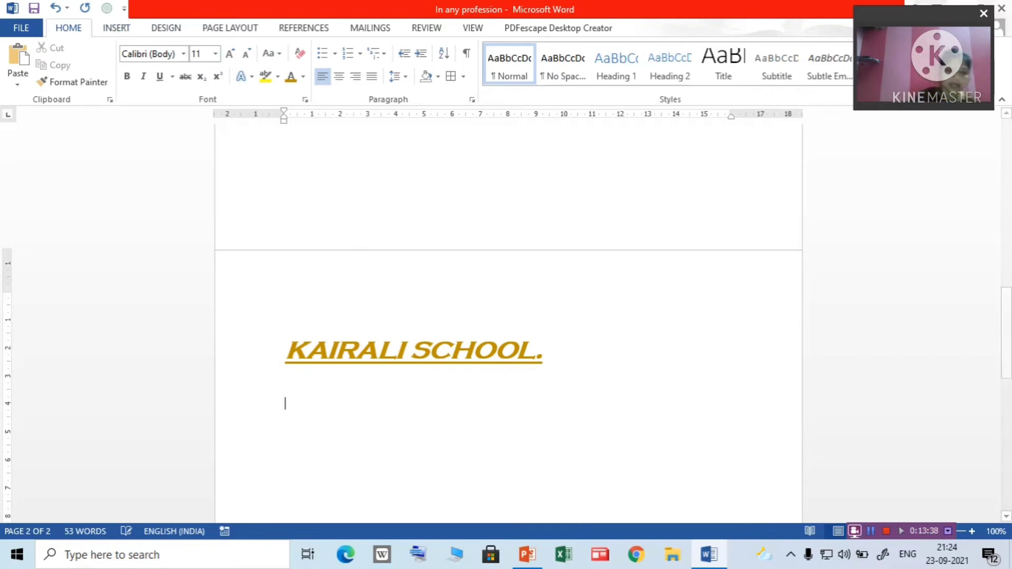
{"action": "type", "text": "M"}
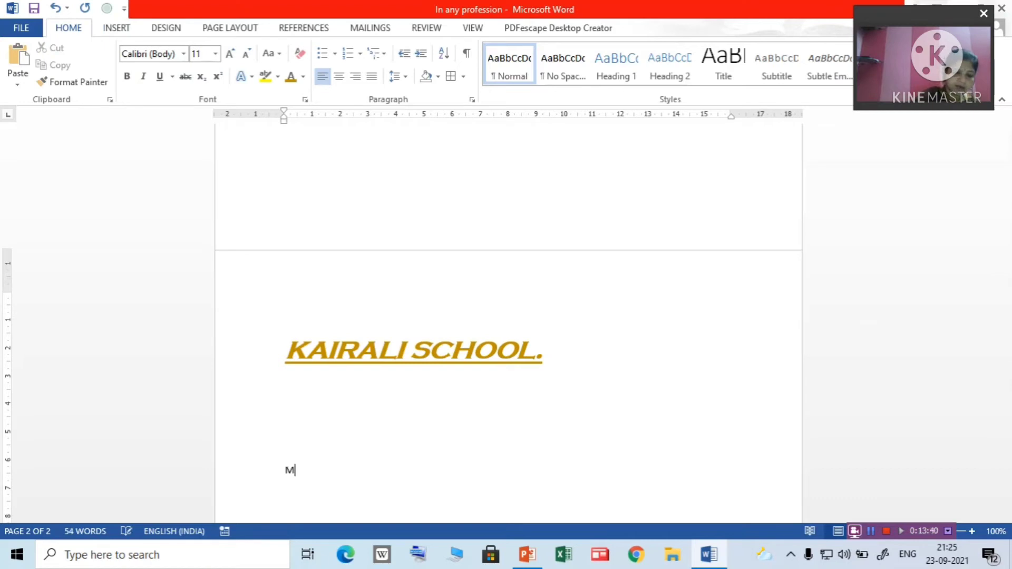
{"action": "type", "text": "Y SCHOOL"}
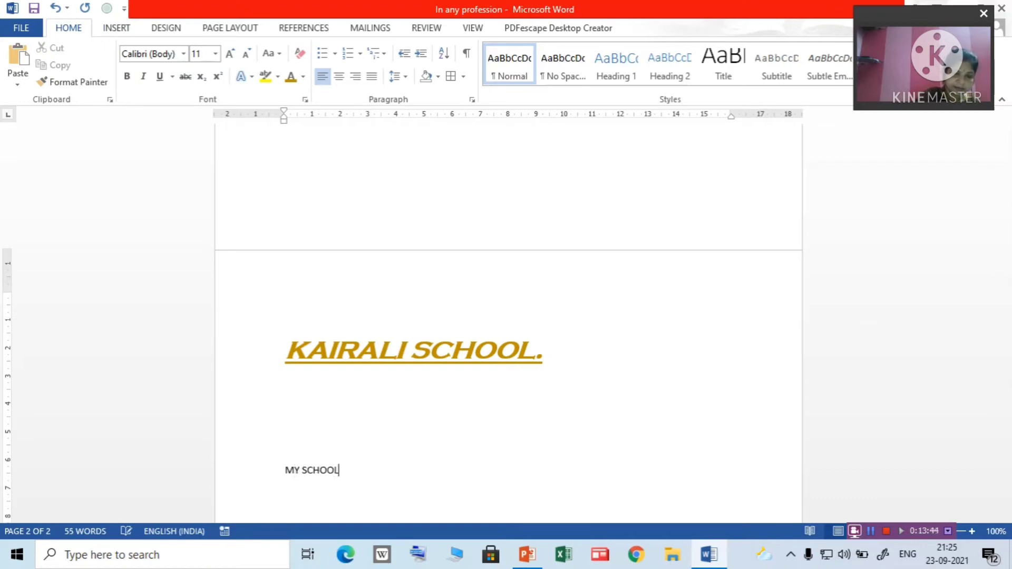
{"action": "type", "text": " IS"}
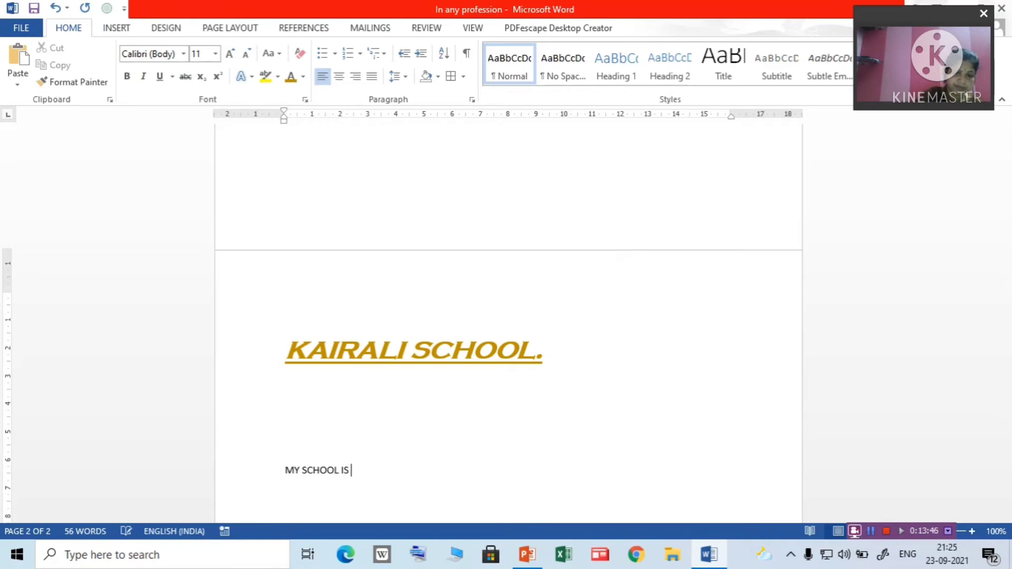
{"action": "type", "text": " BEA"}
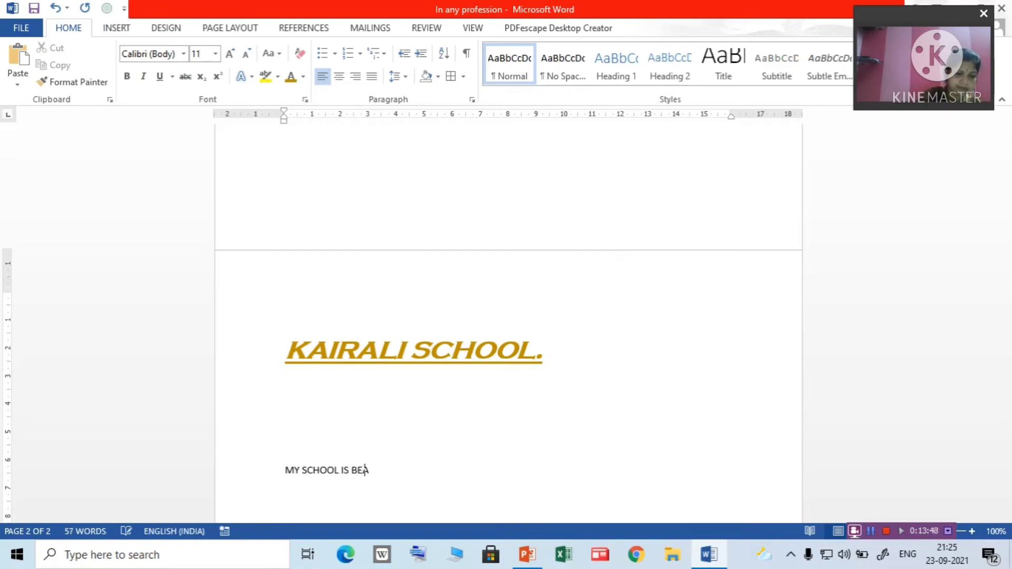
{"action": "type", "text": "UTIF"}
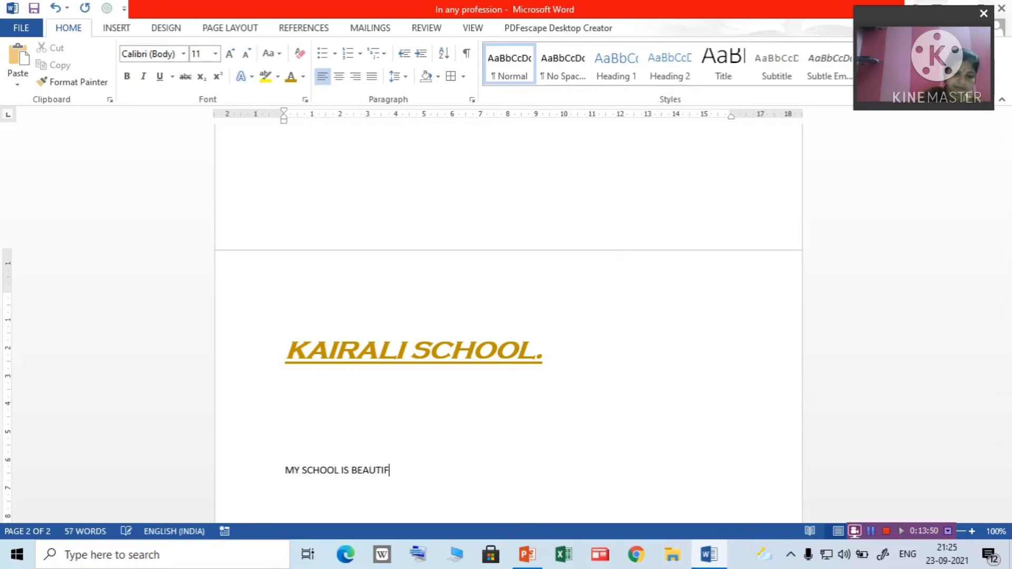
{"action": "type", "text": "UL."}
{"action": "key", "text": "Return"}
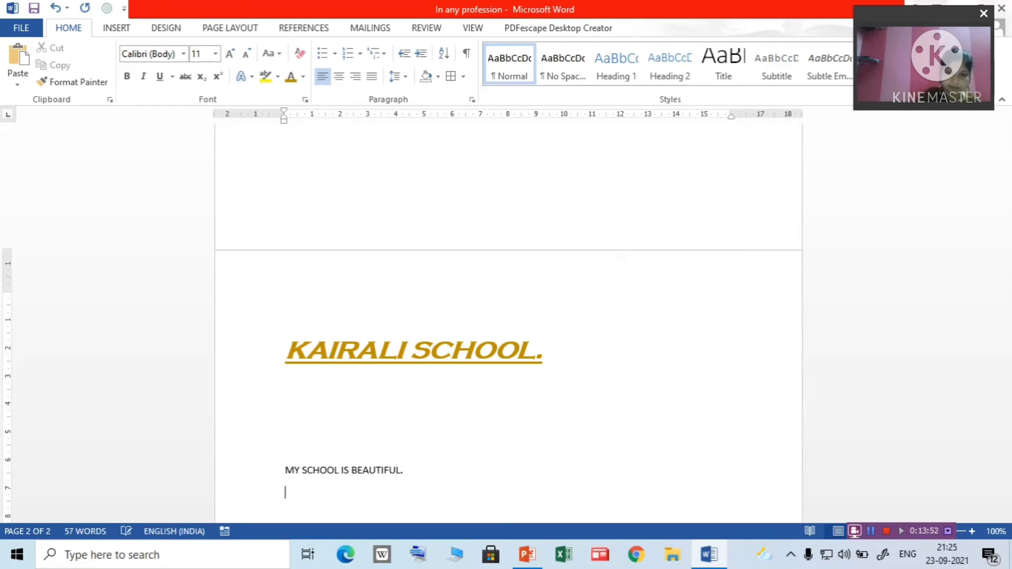
{"action": "left_click_drag", "start_coordinate": [1007, 358], "coordinate": [1007, 385]}
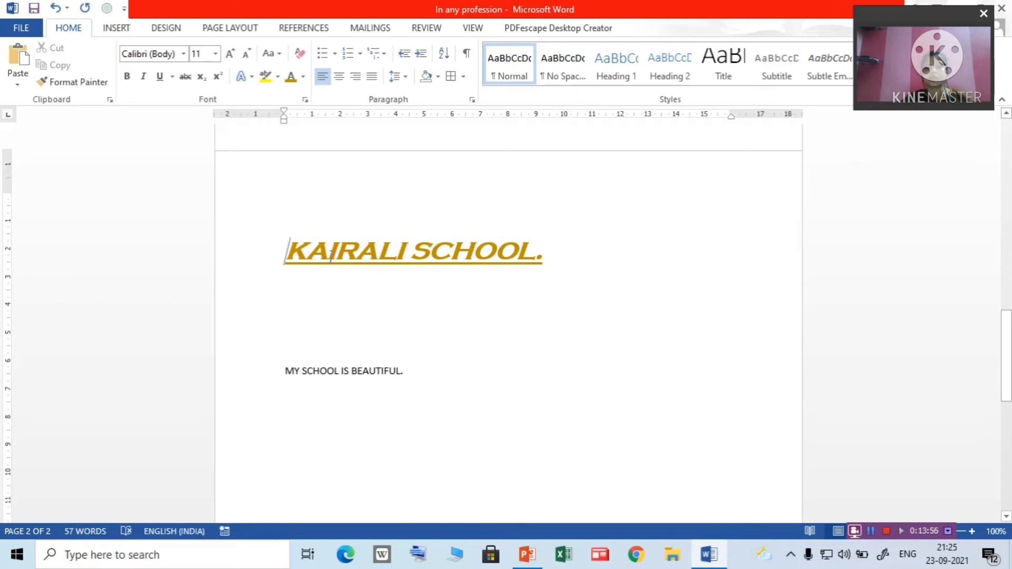
{"action": "left_click_drag", "start_coordinate": [330, 256], "coordinate": [562, 288]}
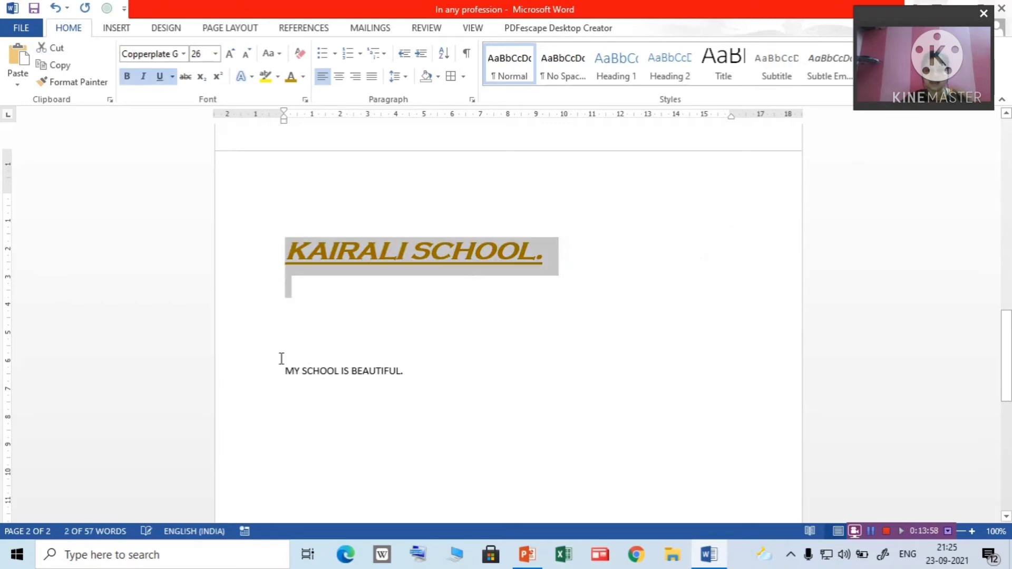
{"action": "left_click_drag", "start_coordinate": [283, 372], "coordinate": [434, 388]}
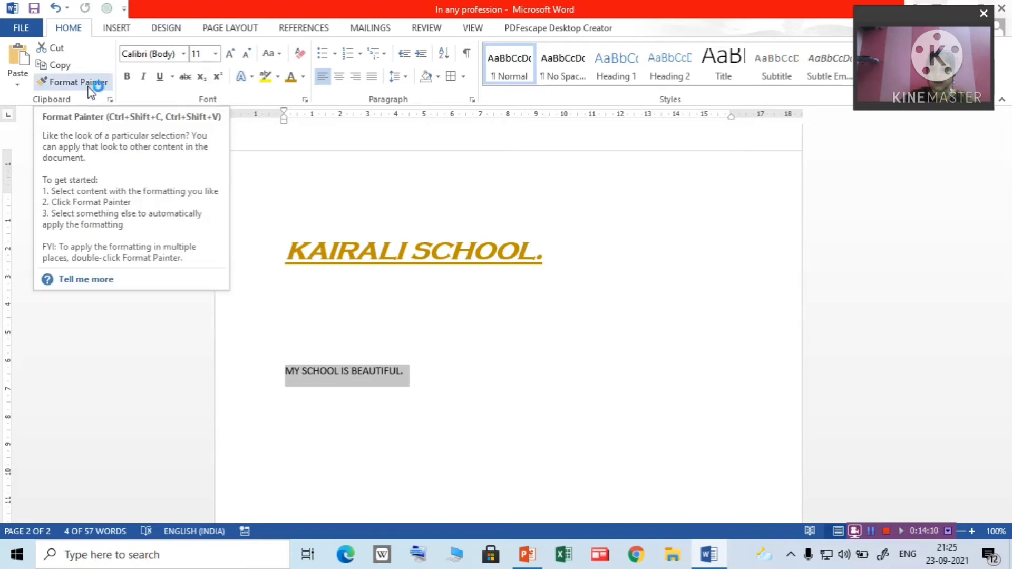
{"action": "left_click", "coordinate": [409, 312]}
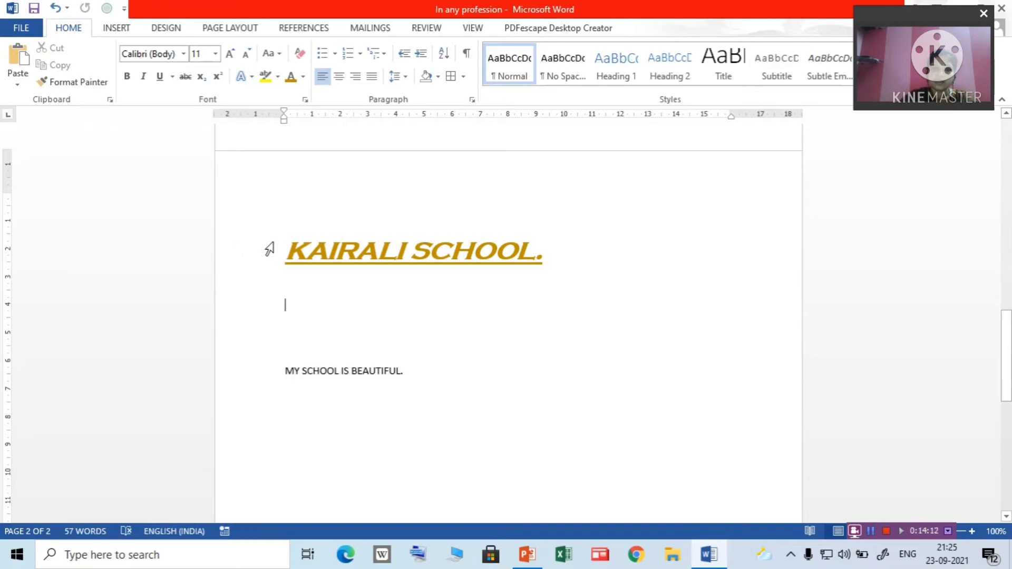
- Copy the KAIRALI SCHOOL heading's formatting onto the sentence "MY SCHOOL IS BEAUTIFUL." with Format Painter
{"action": "left_click_drag", "start_coordinate": [283, 244], "coordinate": [621, 262]}
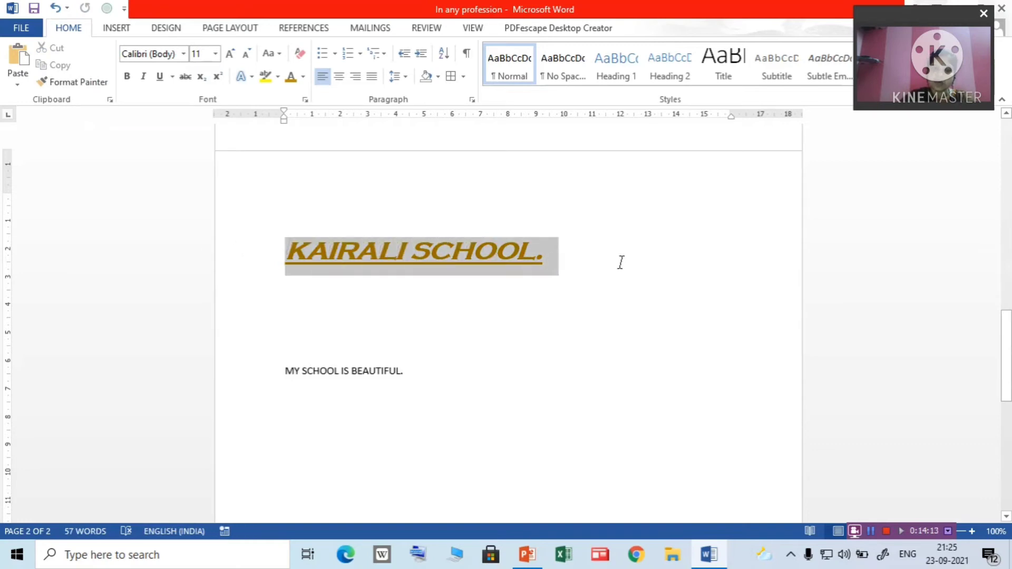
{"action": "left_click", "coordinate": [77, 83]}
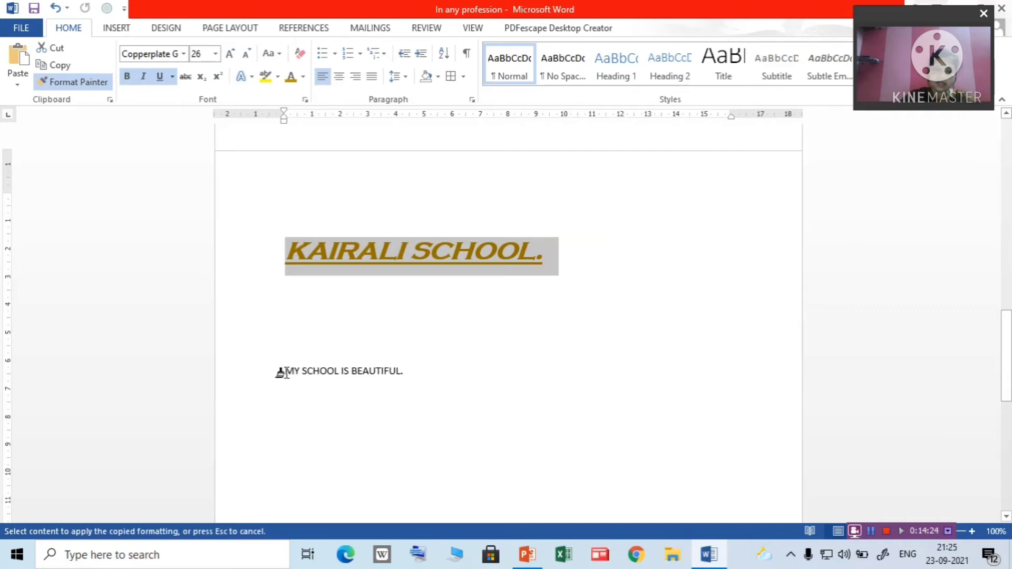
{"action": "left_click_drag", "start_coordinate": [281, 372], "coordinate": [437, 377]}
{"action": "left_click", "coordinate": [761, 308]}
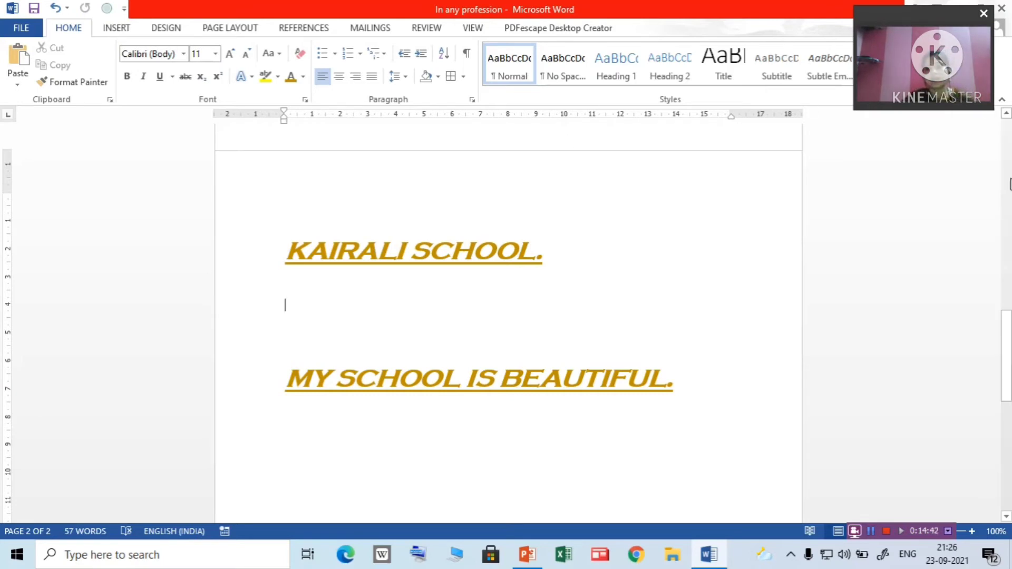
- Change the two opening paragraphs on page 1 to sentence case and set their font to Calibri (Body)
{"action": "left_click_drag", "start_coordinate": [1003, 320], "coordinate": [1004, 127]}
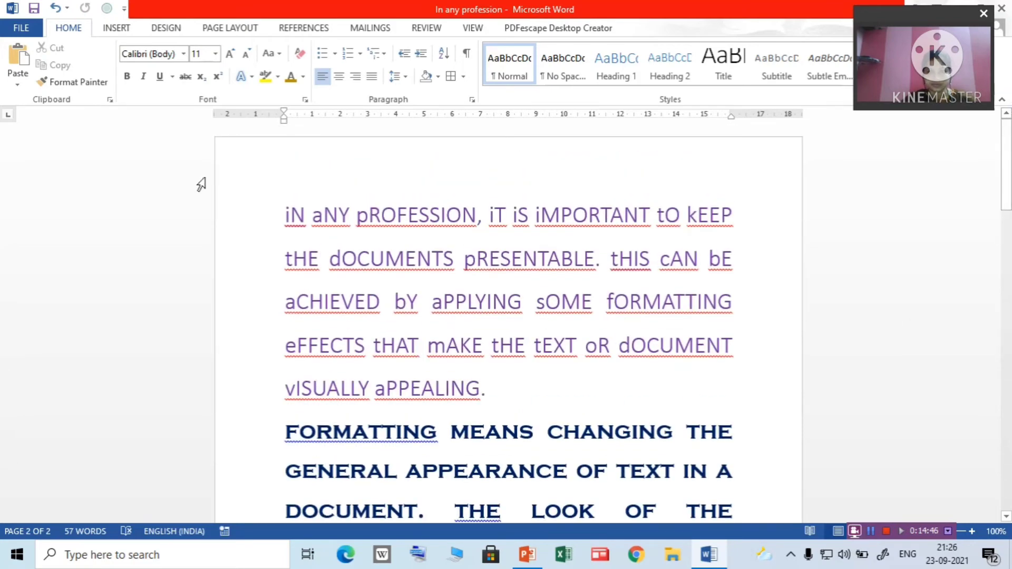
{"action": "left_click_drag", "start_coordinate": [285, 214], "coordinate": [690, 440]}
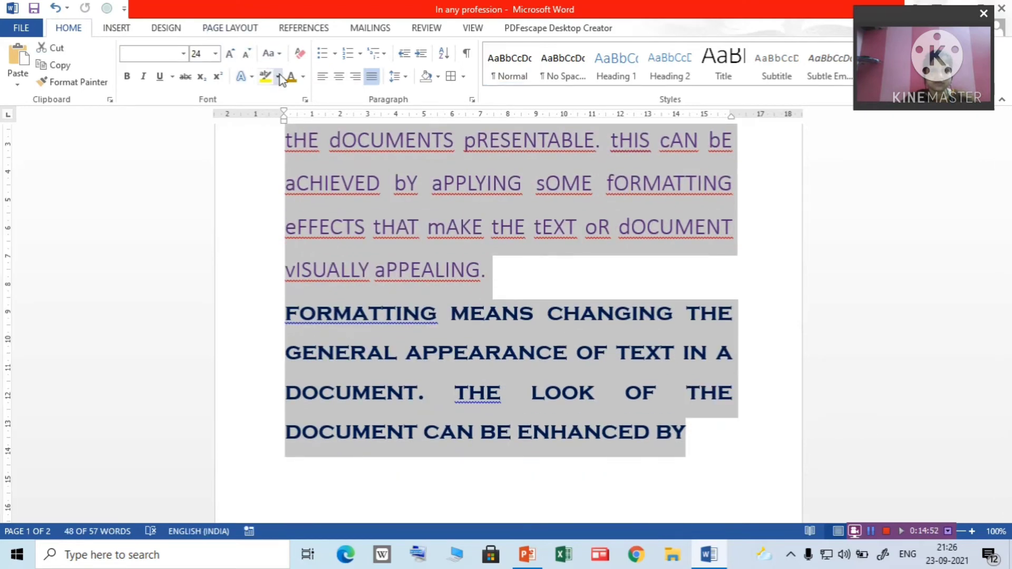
{"action": "left_click", "coordinate": [279, 55]}
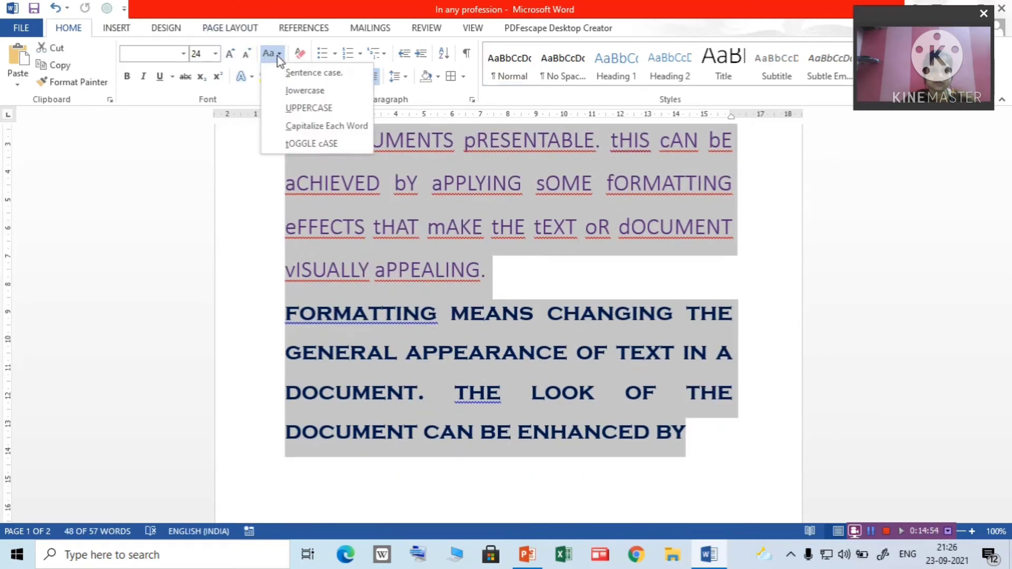
{"action": "left_click", "coordinate": [287, 70]}
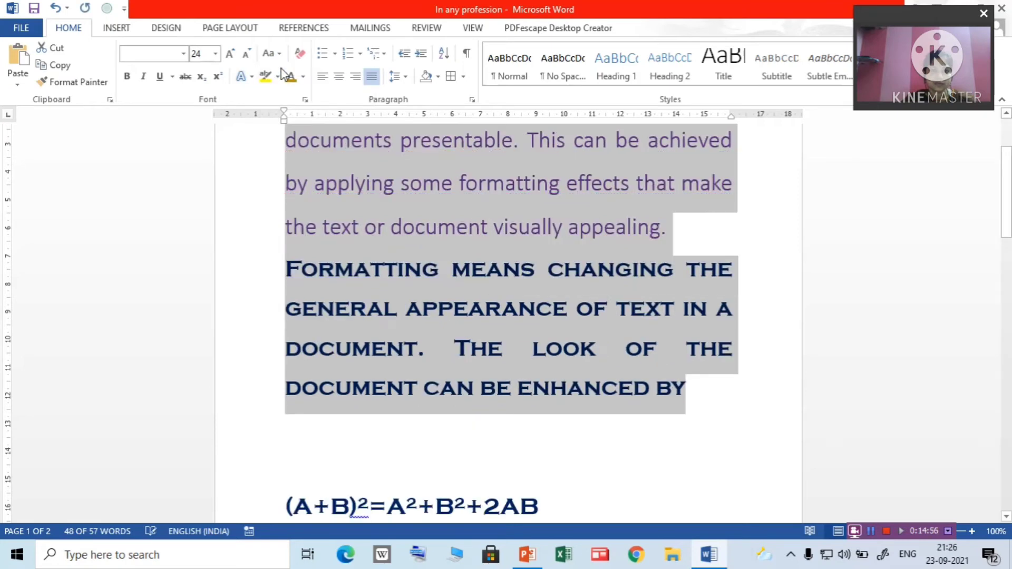
{"action": "left_click", "coordinate": [183, 53]}
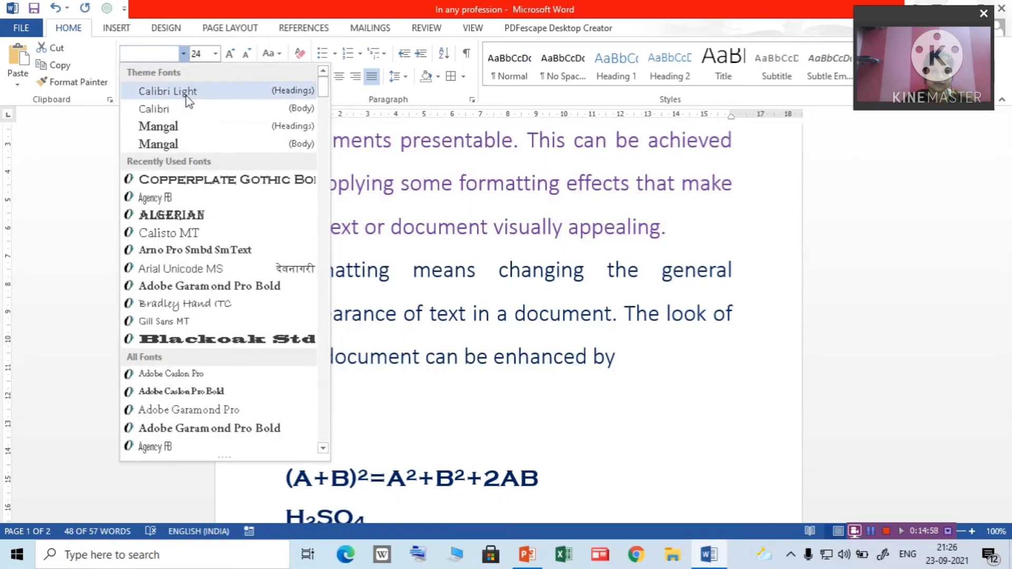
{"action": "left_click", "coordinate": [178, 110]}
{"action": "left_click", "coordinate": [612, 424]}
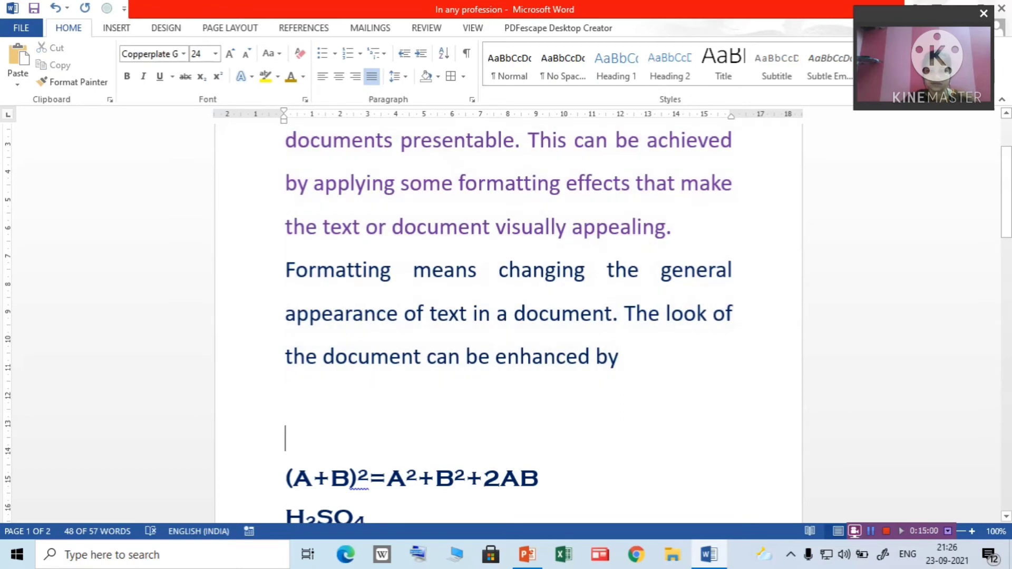
- Return to the top of the document, switch to the PowerPoint presentation and show slide 6 on Paragraph Formatting
{"action": "left_click_drag", "start_coordinate": [1006, 216], "coordinate": [1006, 188]}
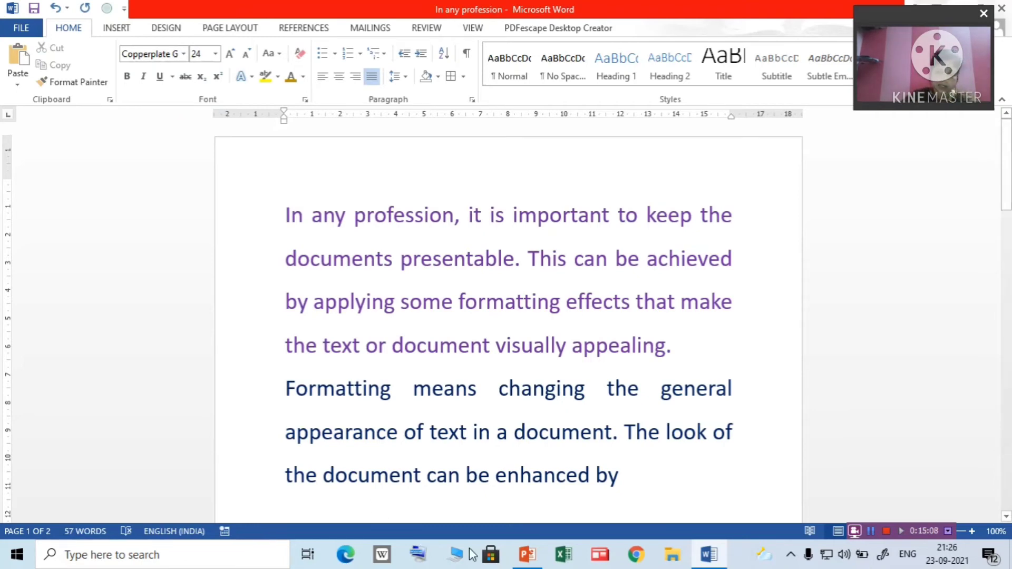
{"action": "mouse_move", "coordinate": [528, 563]}
{"action": "left_click", "coordinate": [522, 522]}
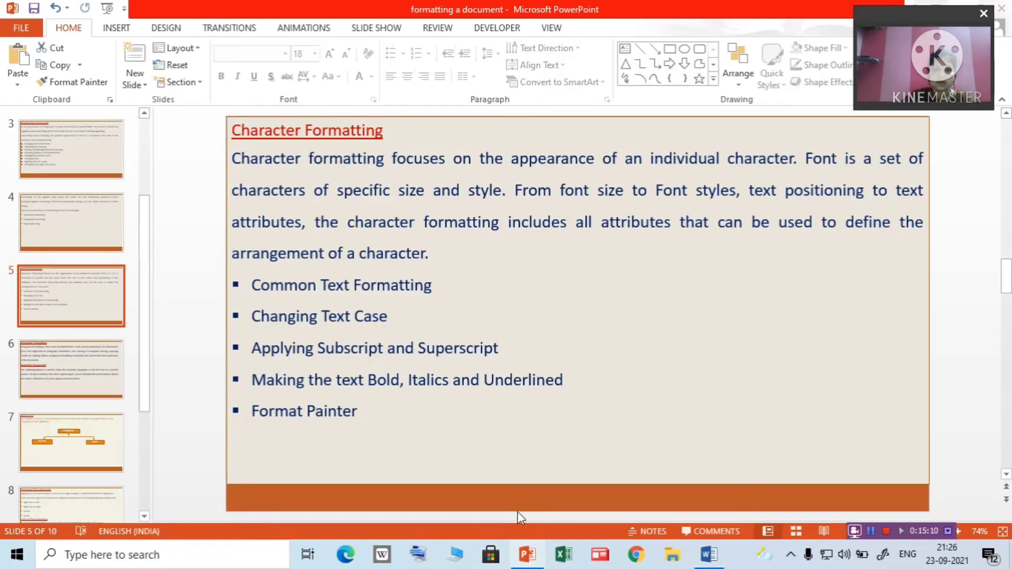
{"action": "left_click", "coordinate": [83, 366]}
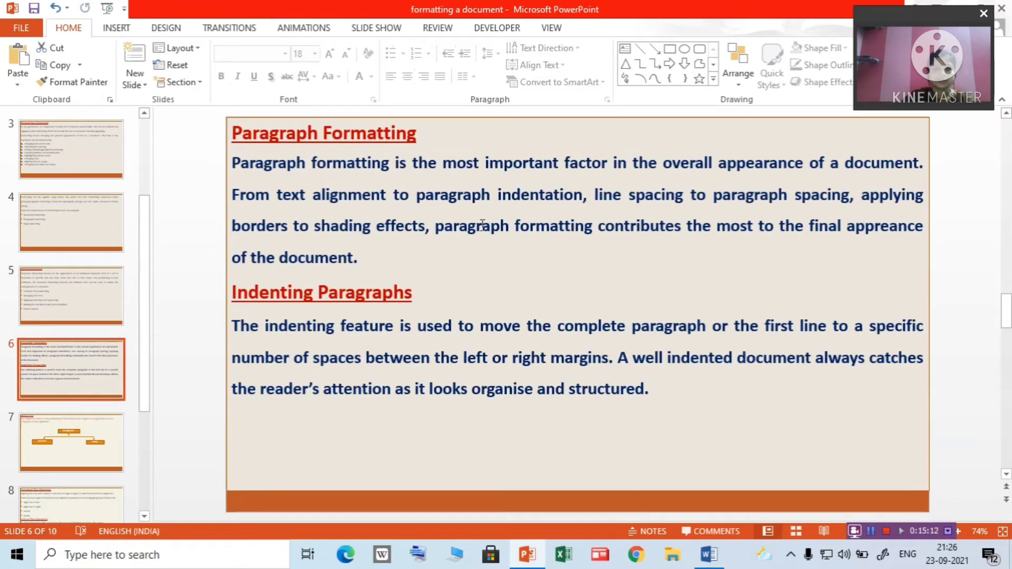
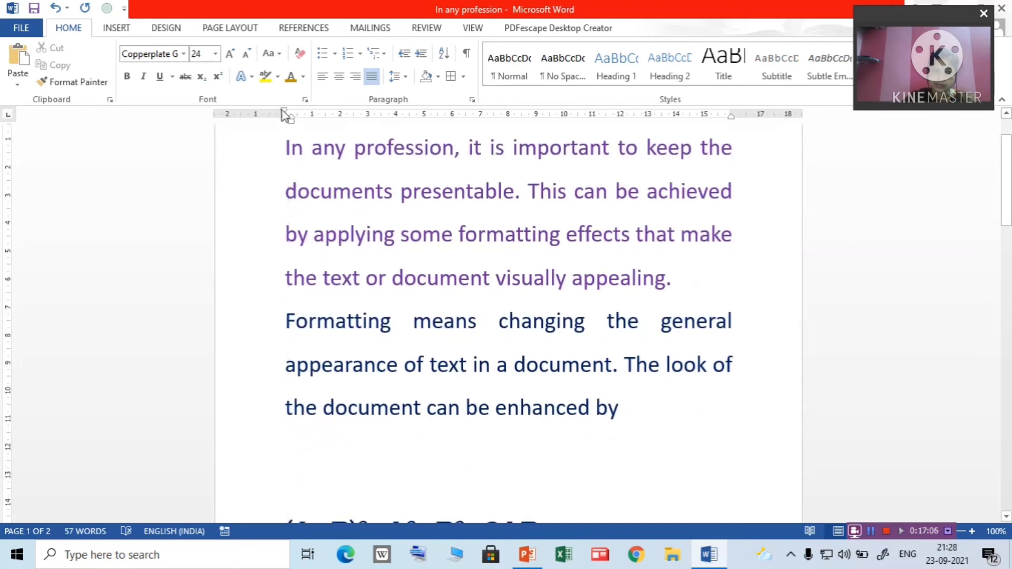
- Move the first-line indent of the blank line below the paragraphs out and back, and set its hanging indent to about 1.75 cm
{"action": "mouse_move", "coordinate": [290, 120]}
{"action": "left_mouse_down"}
{"action": "mouse_move", "coordinate": [302, 119]}
{"action": "mouse_move", "coordinate": [281, 112]}
{"action": "mouse_move", "coordinate": [352, 118]}
{"action": "left_mouse_up"}
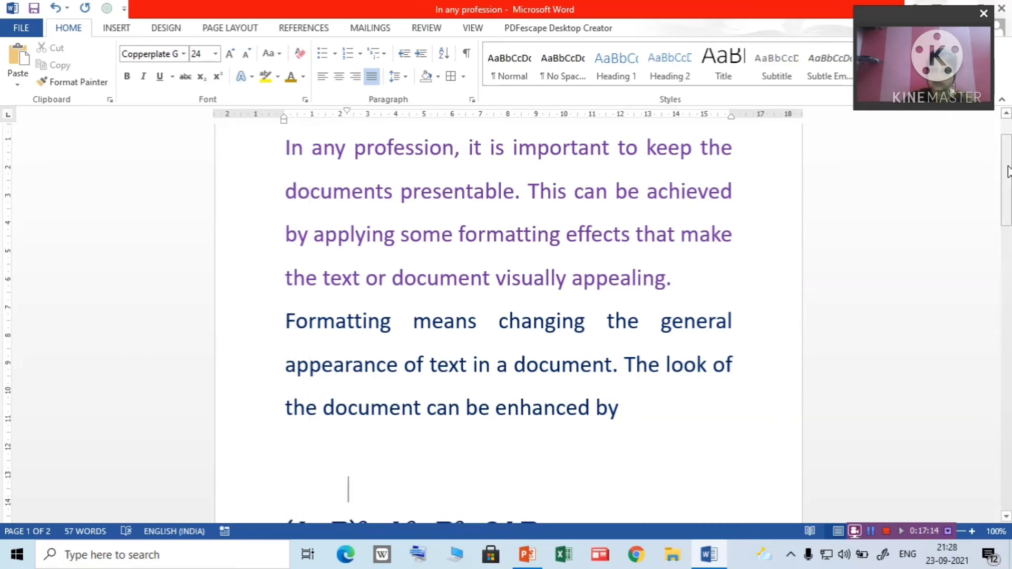
{"action": "left_click_drag", "start_coordinate": [1006, 180], "coordinate": [1007, 163]}
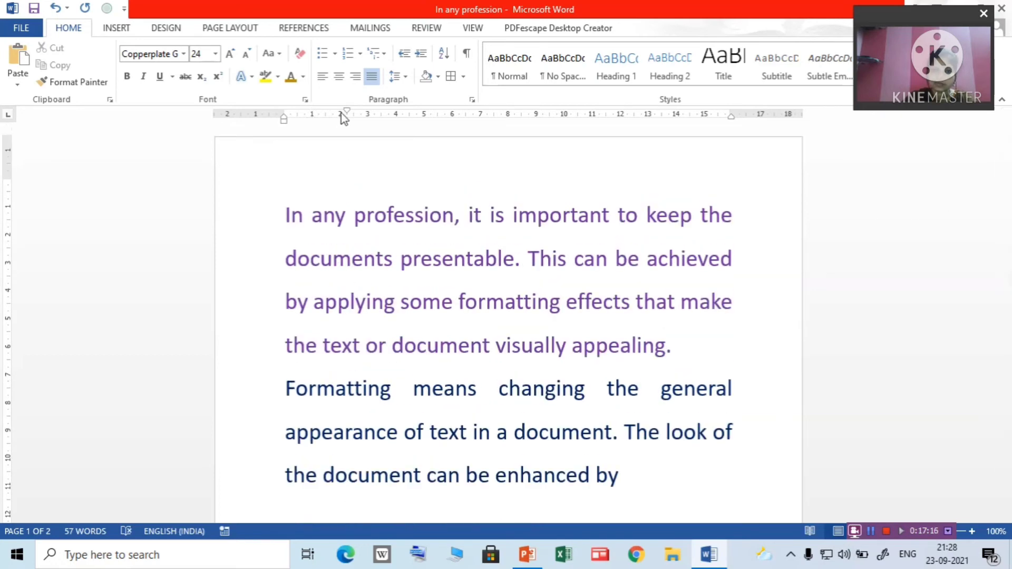
{"action": "mouse_move", "coordinate": [344, 117]}
{"action": "left_mouse_down"}
{"action": "mouse_move", "coordinate": [283, 113]}
{"action": "mouse_move", "coordinate": [351, 130]}
{"action": "mouse_move", "coordinate": [346, 117]}
{"action": "mouse_move", "coordinate": [278, 117]}
{"action": "mouse_move", "coordinate": [287, 121]}
{"action": "left_mouse_up"}
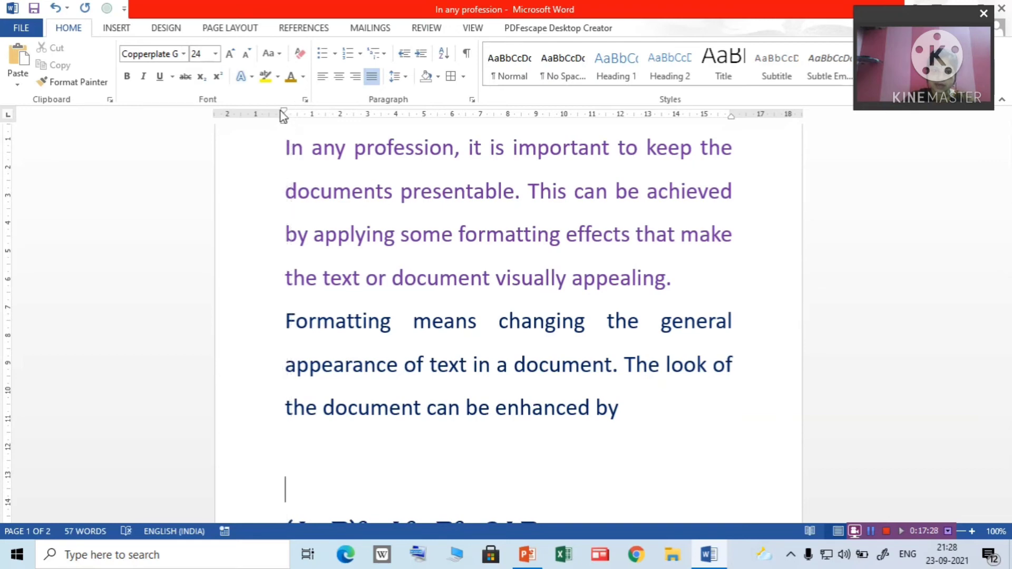
{"action": "mouse_move", "coordinate": [283, 112]}
{"action": "left_mouse_down"}
{"action": "mouse_move", "coordinate": [375, 118]}
{"action": "mouse_move", "coordinate": [405, 139]}
{"action": "mouse_move", "coordinate": [451, 142]}
{"action": "mouse_move", "coordinate": [268, 129]}
{"action": "mouse_move", "coordinate": [271, 113]}
{"action": "mouse_move", "coordinate": [318, 117]}
{"action": "mouse_move", "coordinate": [270, 115]}
{"action": "mouse_move", "coordinate": [300, 119]}
{"action": "mouse_move", "coordinate": [281, 118]}
{"action": "mouse_move", "coordinate": [286, 110]}
{"action": "left_mouse_up"}
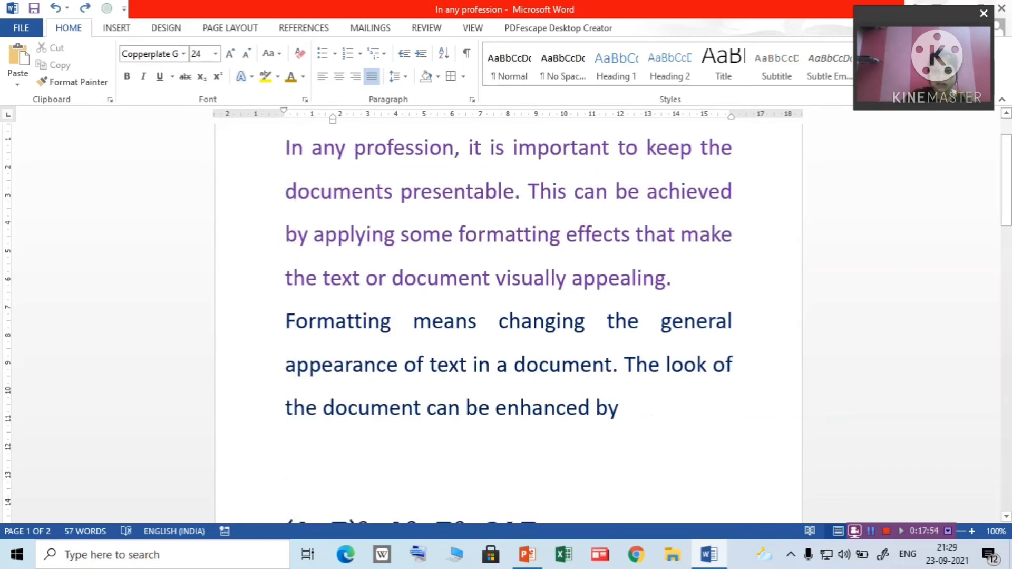
{"action": "left_click_drag", "start_coordinate": [1006, 167], "coordinate": [1006, 149]}
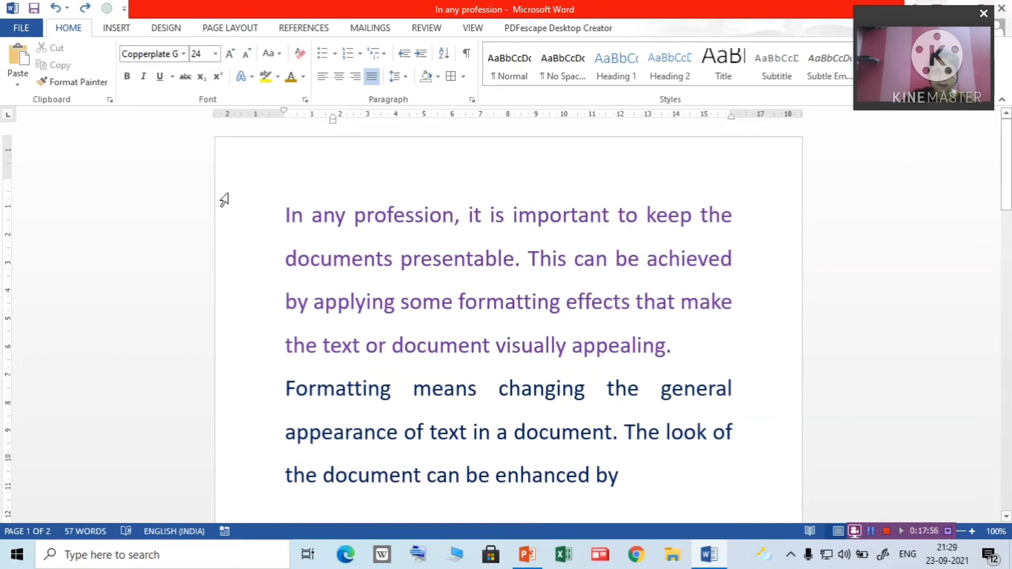
- Indent the first paragraph's following lines to about 1.75 cm and its first line to about 7 cm, closing the Webex window that interrupts
{"action": "left_click", "coordinate": [288, 212]}
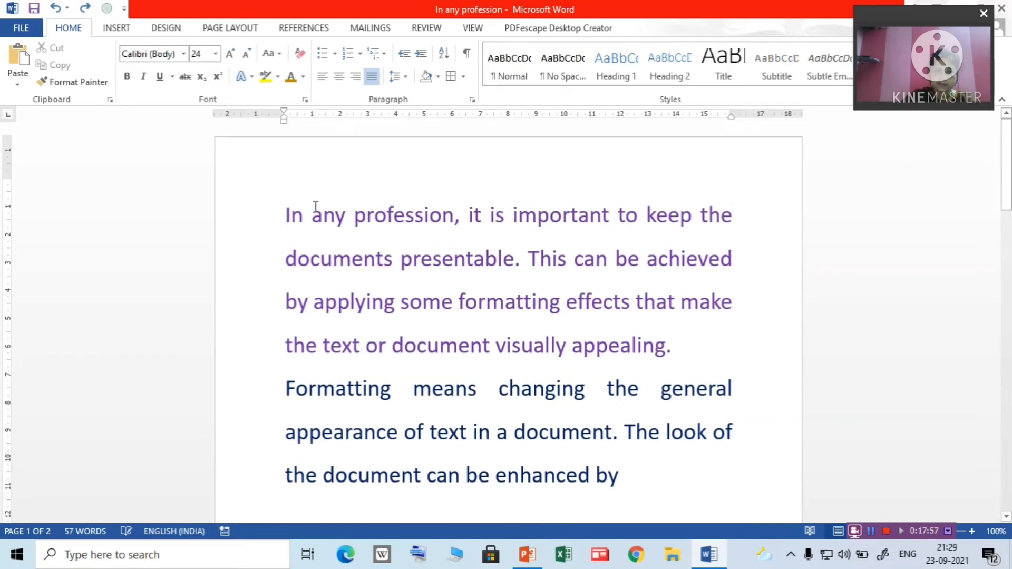
{"action": "left_click", "coordinate": [286, 112]}
{"action": "mouse_move", "coordinate": [284, 117]}
{"action": "left_mouse_down"}
{"action": "mouse_move", "coordinate": [409, 147]}
{"action": "mouse_move", "coordinate": [337, 138]}
{"action": "left_mouse_up"}
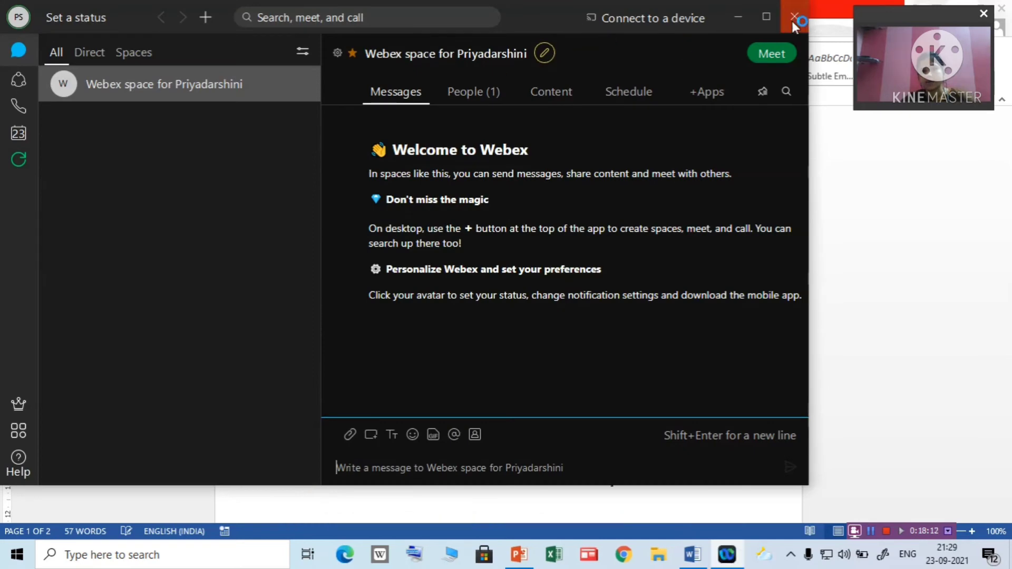
{"action": "left_click", "coordinate": [794, 20]}
{"action": "left_click", "coordinate": [286, 119]}
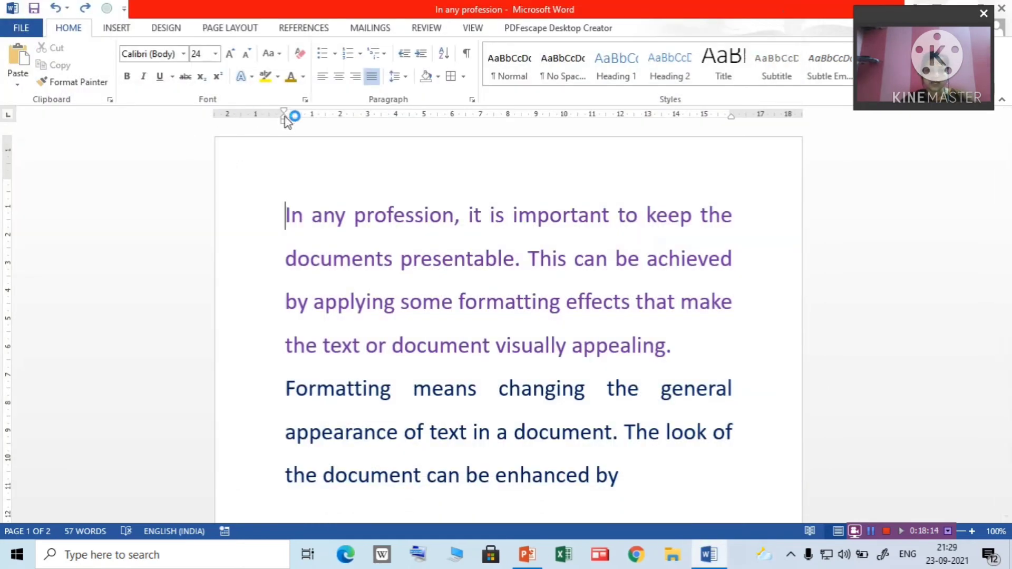
{"action": "left_click_drag", "start_coordinate": [285, 118], "coordinate": [290, 122]}
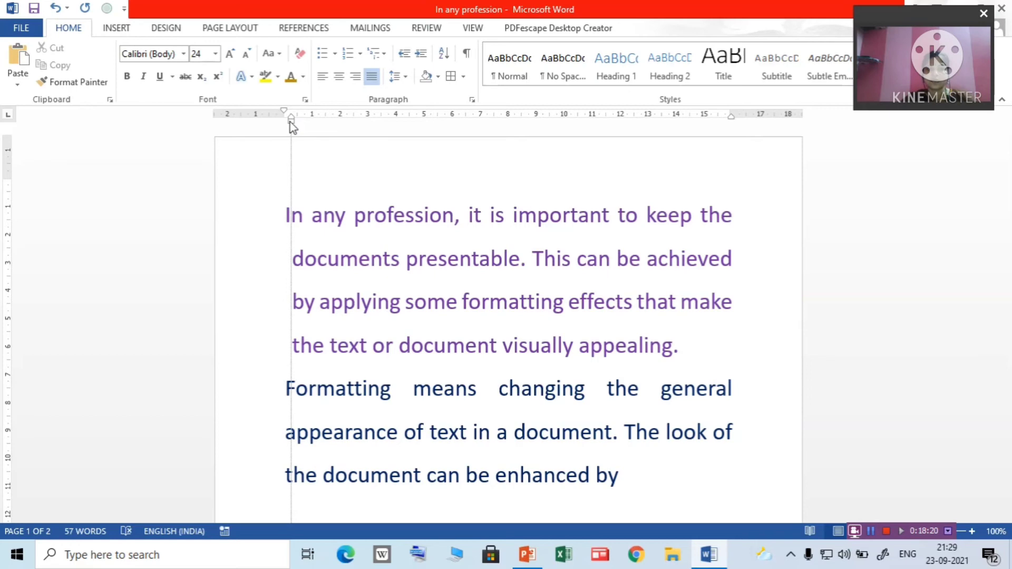
{"action": "mouse_move", "coordinate": [291, 122]}
{"action": "left_mouse_down"}
{"action": "mouse_move", "coordinate": [301, 125]}
{"action": "mouse_move", "coordinate": [289, 113]}
{"action": "mouse_move", "coordinate": [307, 128]}
{"action": "mouse_move", "coordinate": [305, 119]}
{"action": "mouse_move", "coordinate": [398, 136]}
{"action": "mouse_move", "coordinate": [315, 130]}
{"action": "mouse_move", "coordinate": [333, 131]}
{"action": "left_mouse_up"}
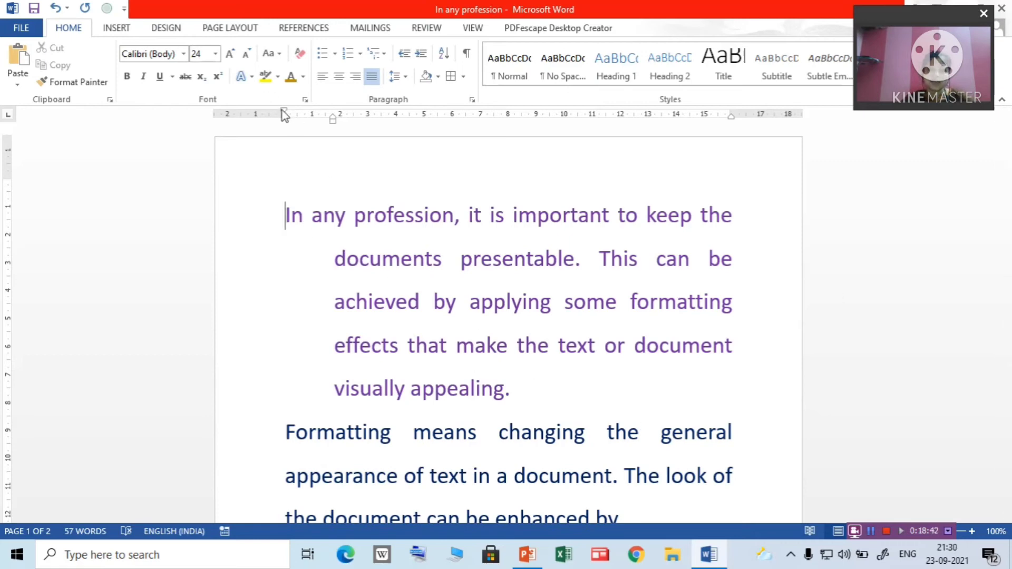
{"action": "left_click_drag", "start_coordinate": [285, 115], "coordinate": [481, 157]}
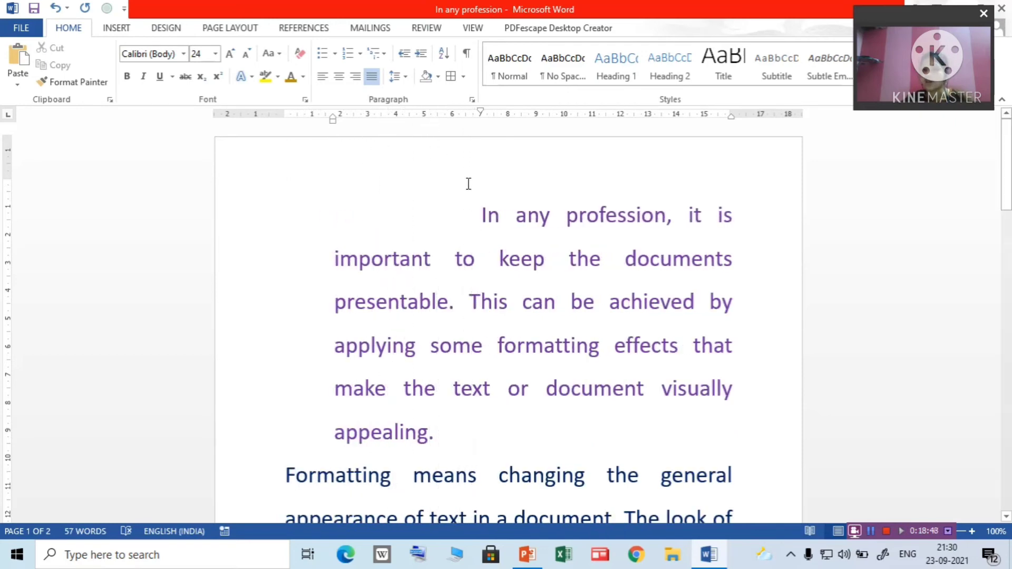
- Bring all the first paragraph's lines back to an indent of about 0.25 cm and reduce the page's left margin by about 0.75 cm
{"action": "left_click_drag", "start_coordinate": [482, 115], "coordinate": [291, 114]}
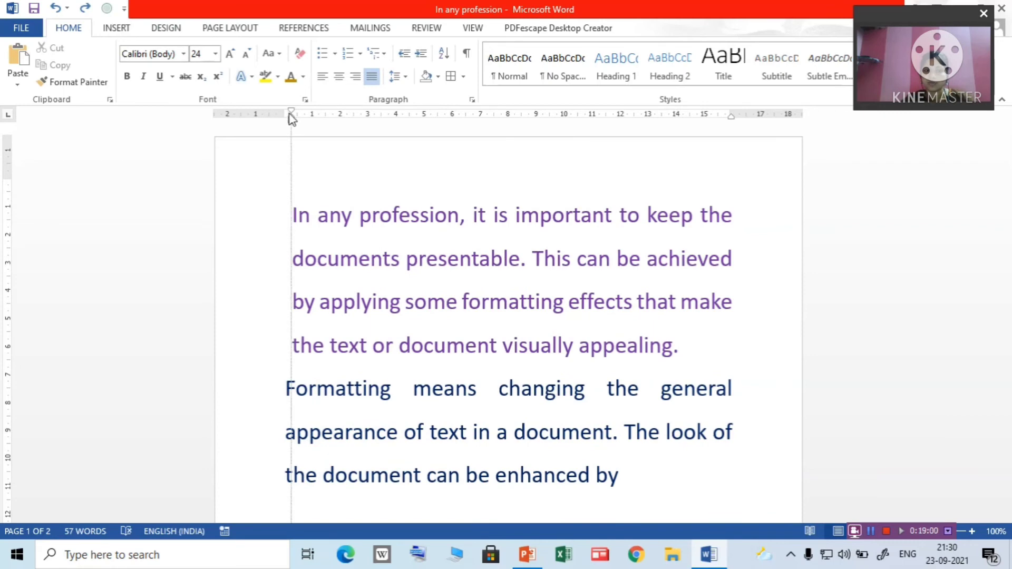
{"action": "left_click_drag", "start_coordinate": [292, 116], "coordinate": [291, 118]}
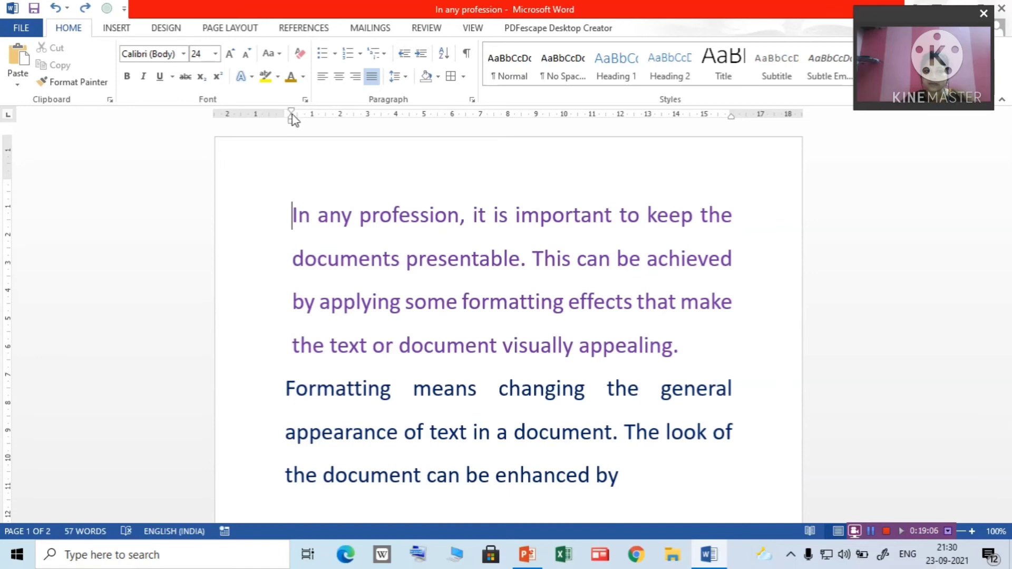
{"action": "mouse_move", "coordinate": [297, 115]}
{"action": "left_mouse_down"}
{"action": "mouse_move", "coordinate": [369, 124]}
{"action": "mouse_move", "coordinate": [261, 125]}
{"action": "left_mouse_up"}
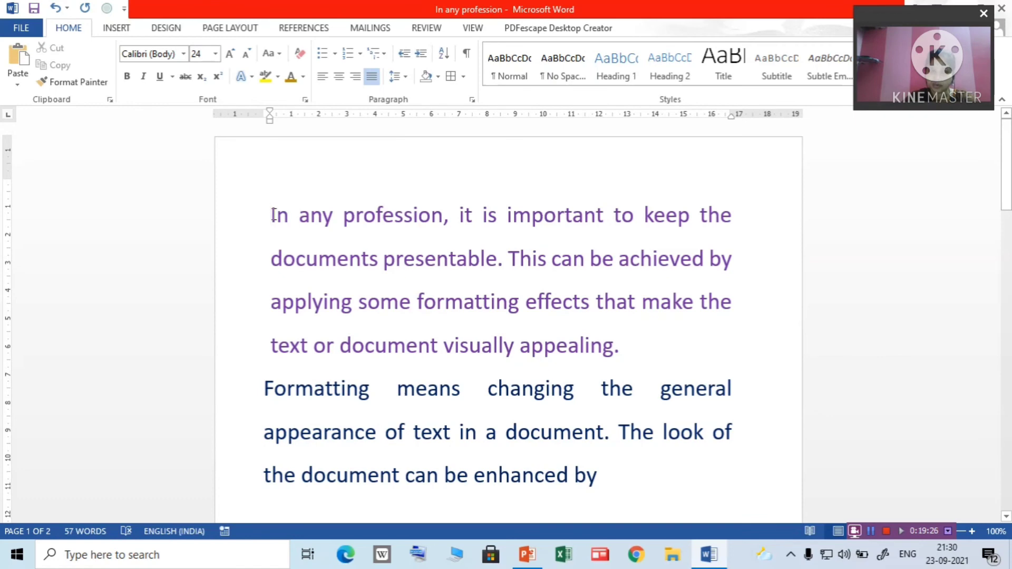
- Increase the whole first paragraph's indent repeatedly to about 5 cm
{"action": "left_click_drag", "start_coordinate": [273, 215], "coordinate": [648, 361]}
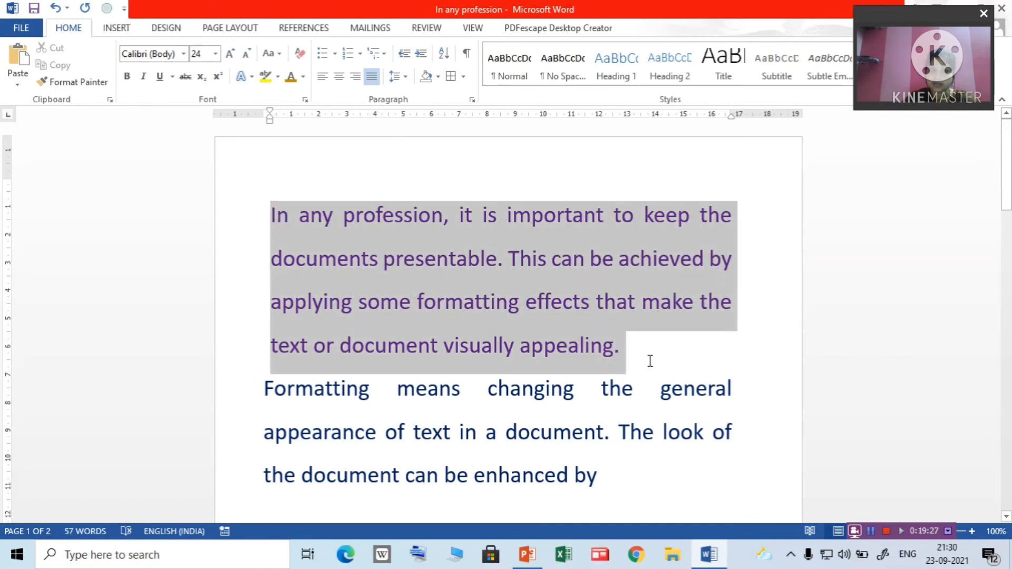
{"action": "left_click", "coordinate": [422, 54]}
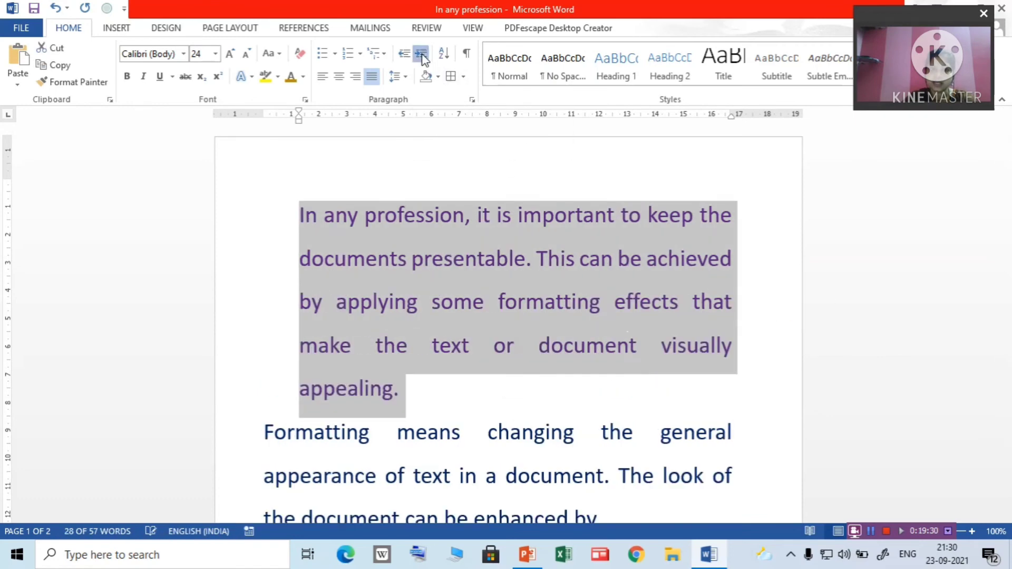
{"action": "left_click", "coordinate": [422, 55]}
{"action": "left_click", "coordinate": [421, 54]}
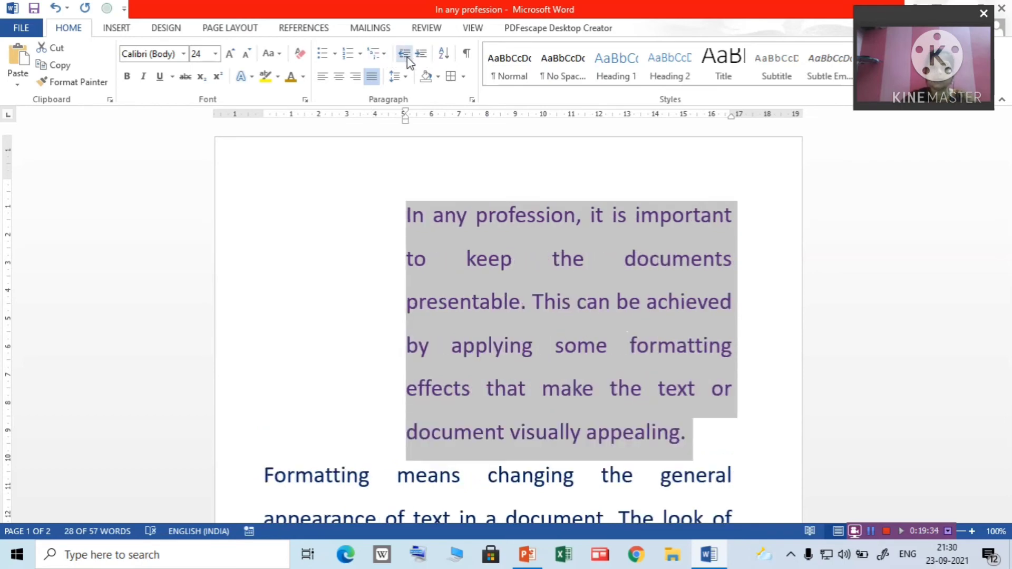
- Decrease the first paragraph's indent repeatedly until it lines up with the left margin
{"action": "left_click", "coordinate": [406, 56]}
{"action": "left_click", "coordinate": [406, 56]}
{"action": "left_click", "coordinate": [405, 56]}
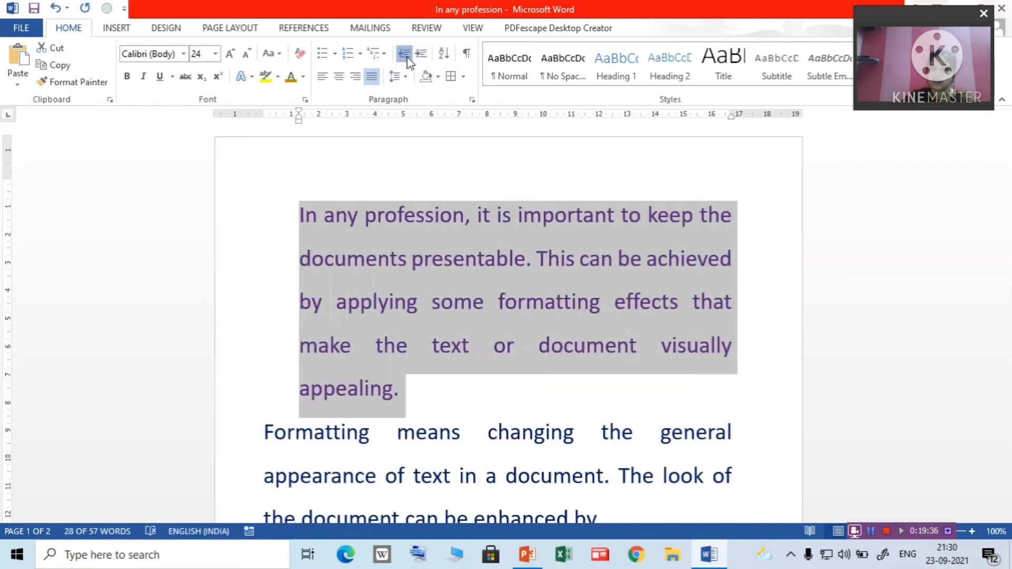
{"action": "left_click", "coordinate": [406, 56]}
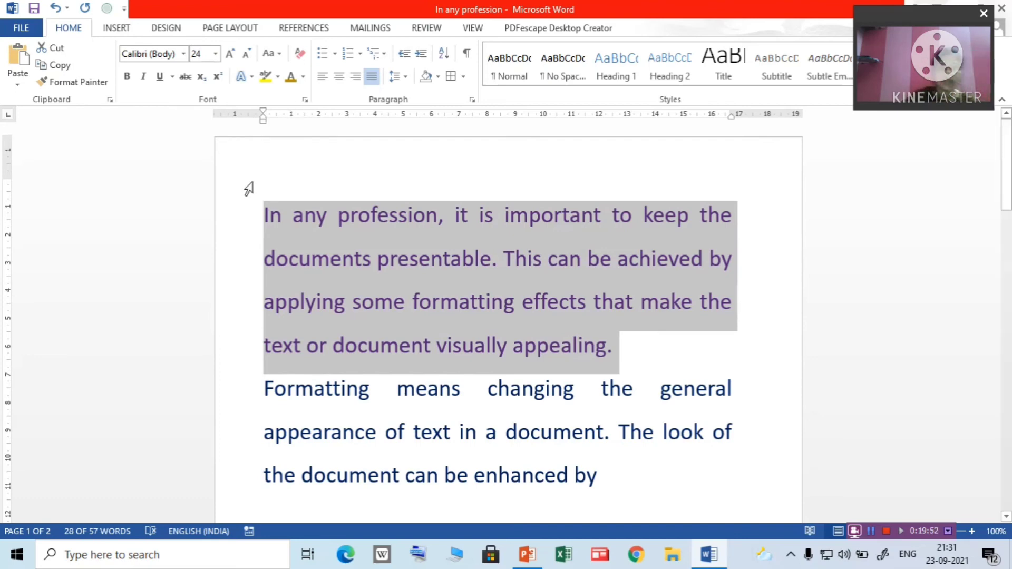
- Try centre and right alignment on the first paragraph, and set it back to justified
{"action": "left_click", "coordinate": [338, 77]}
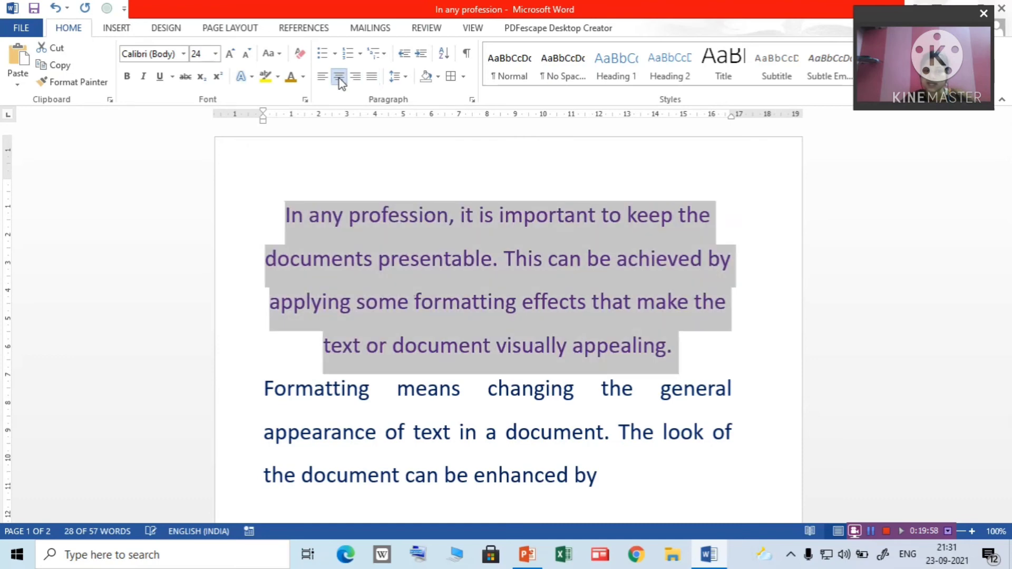
{"action": "left_click", "coordinate": [355, 78]}
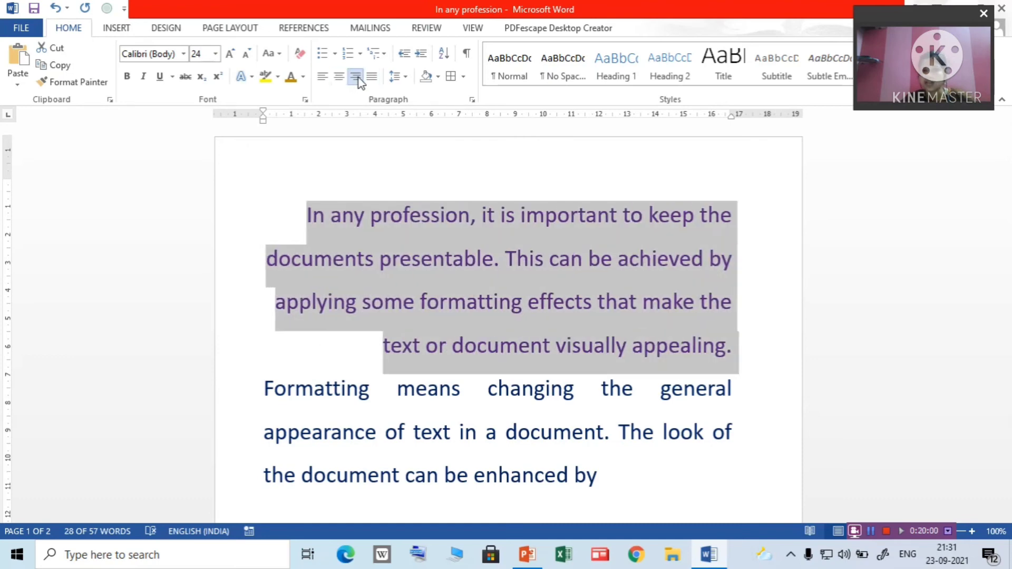
{"action": "left_click", "coordinate": [372, 77]}
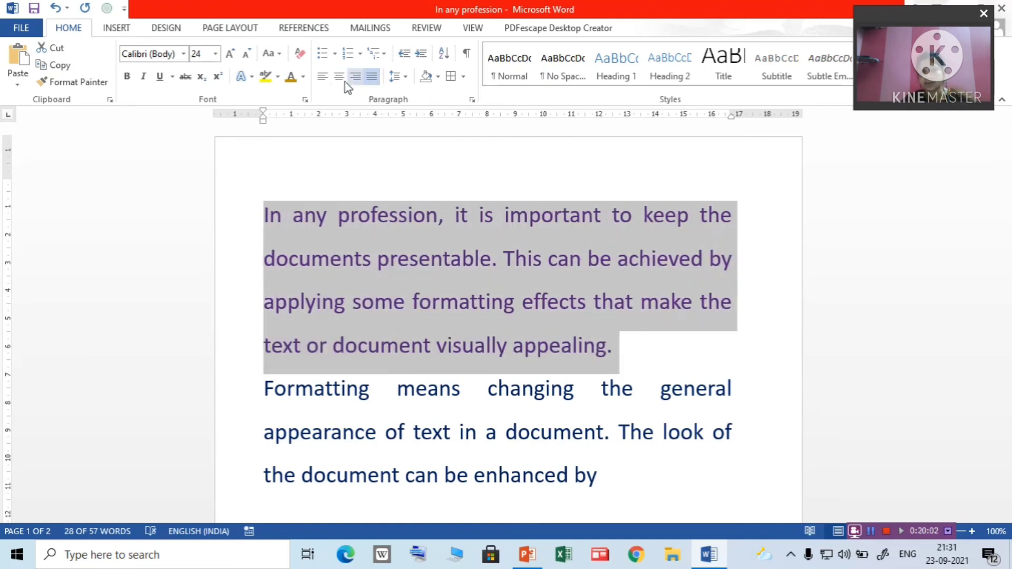
- Select the first line and try left, centre and right alignment on its paragraph, ending with justified
{"action": "left_click", "coordinate": [414, 173]}
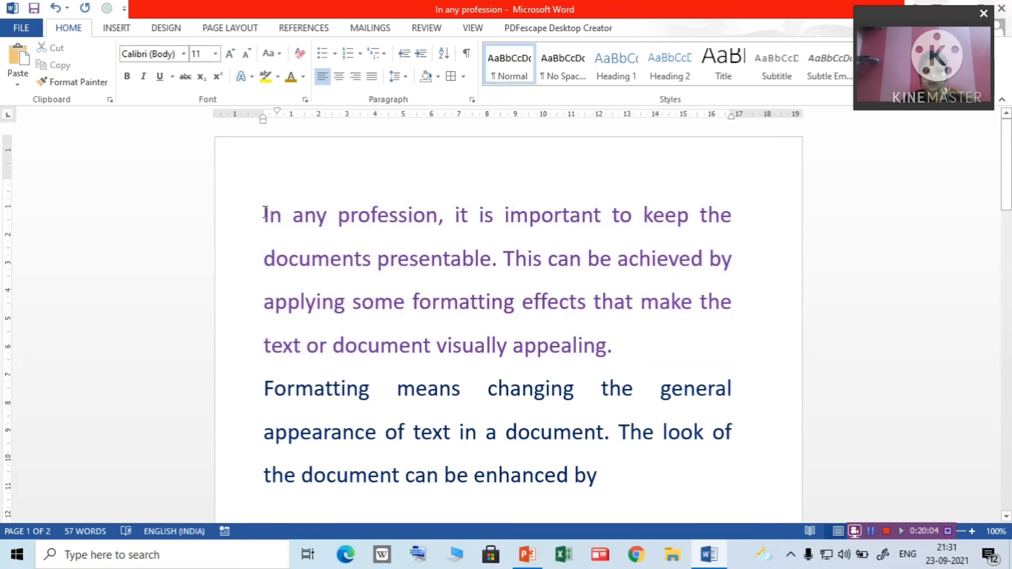
{"action": "left_click_drag", "start_coordinate": [265, 214], "coordinate": [739, 215]}
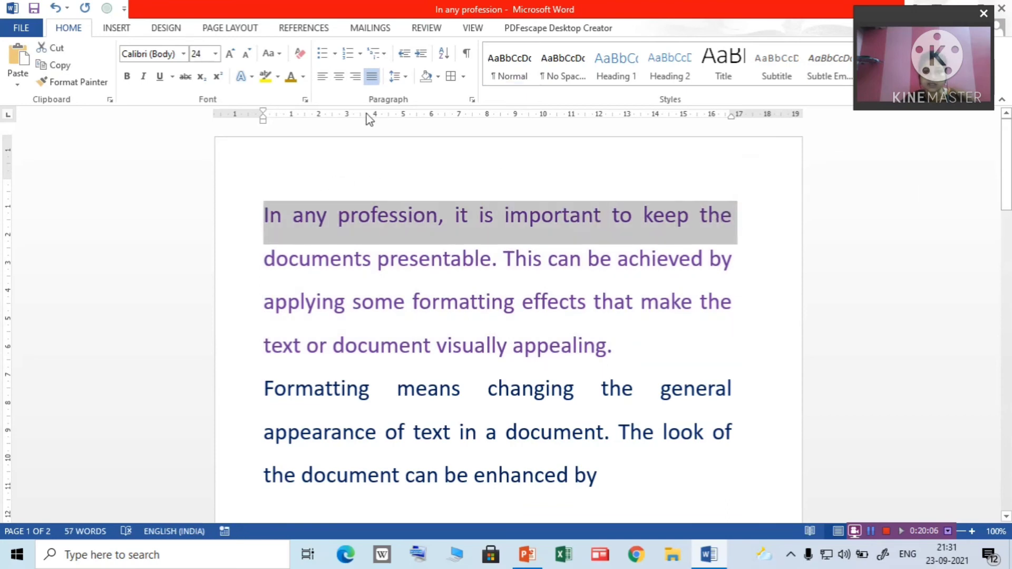
{"action": "left_click", "coordinate": [324, 78]}
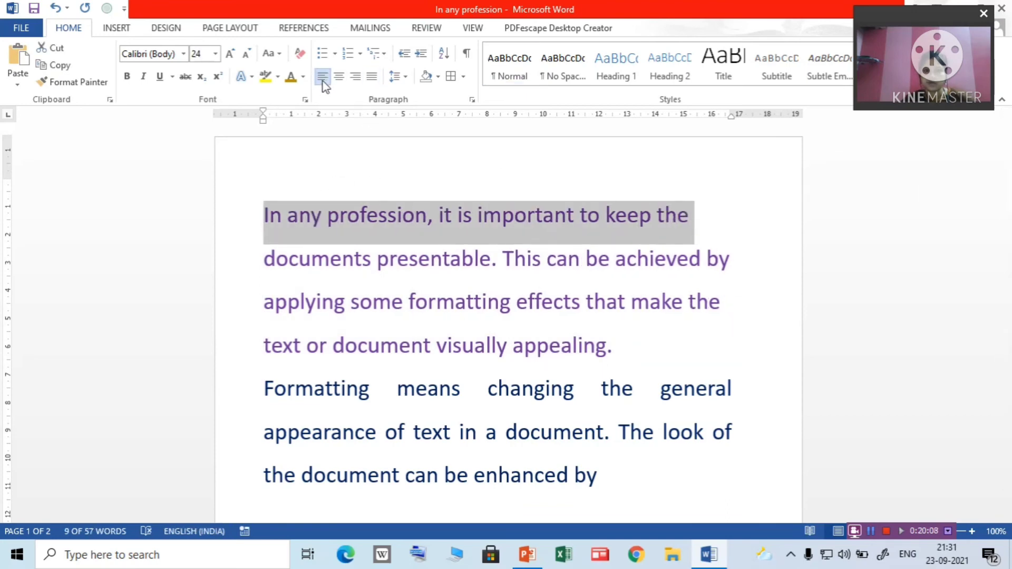
{"action": "left_click", "coordinate": [340, 79]}
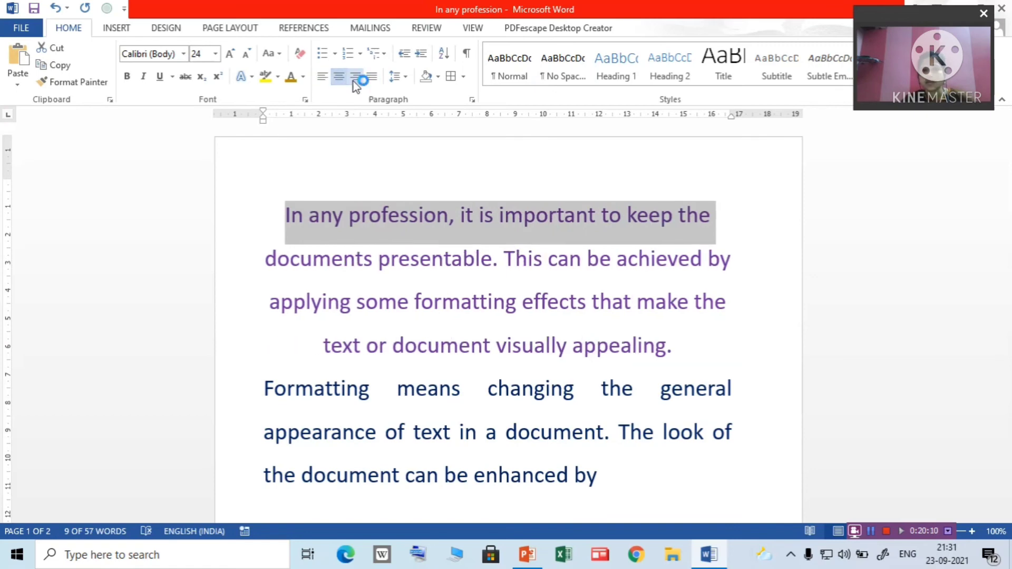
{"action": "left_click", "coordinate": [359, 83]}
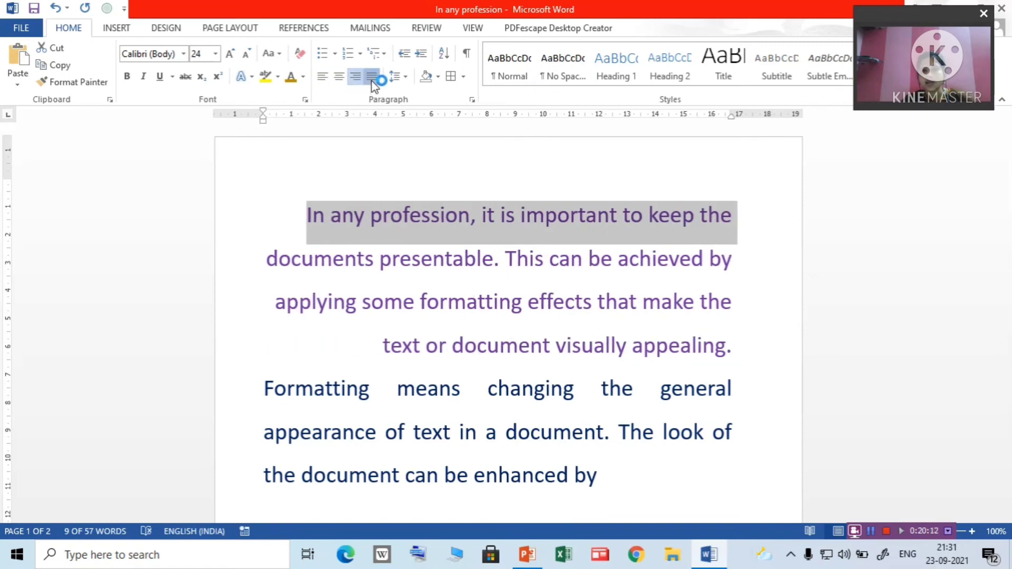
{"action": "left_click", "coordinate": [372, 80]}
{"action": "left_click", "coordinate": [543, 186]}
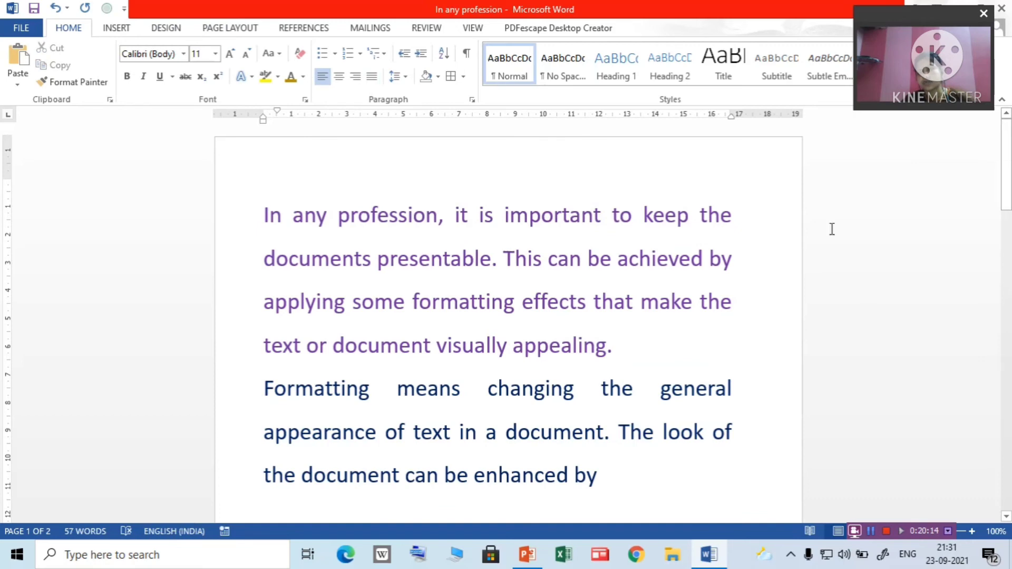
- Select the entire first paragraph, try centre and right alignment again, and return it to justified
{"action": "left_click", "coordinate": [265, 215]}
{"action": "left_click_drag", "start_coordinate": [265, 216], "coordinate": [613, 345]}
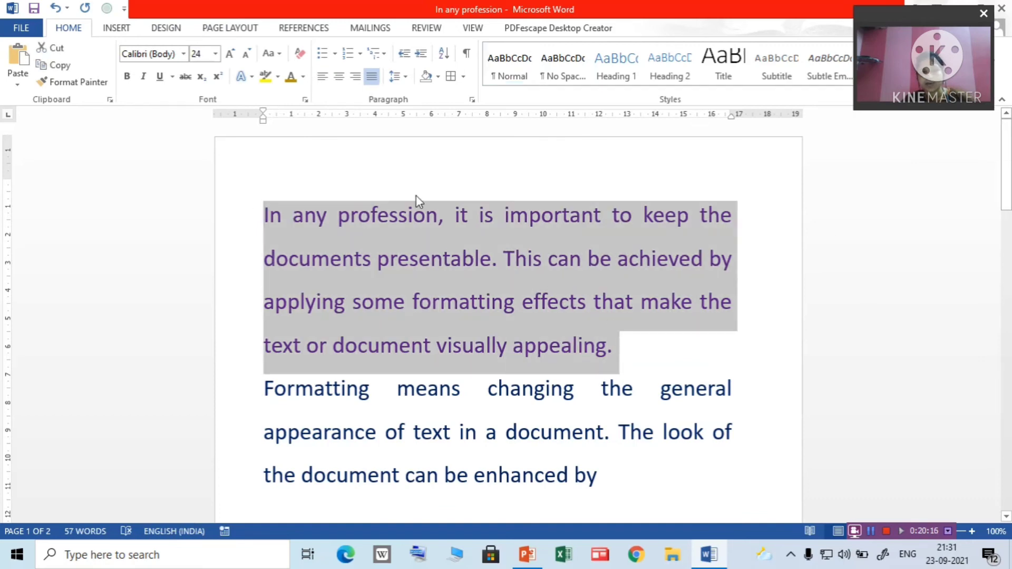
{"action": "left_click", "coordinate": [340, 79]}
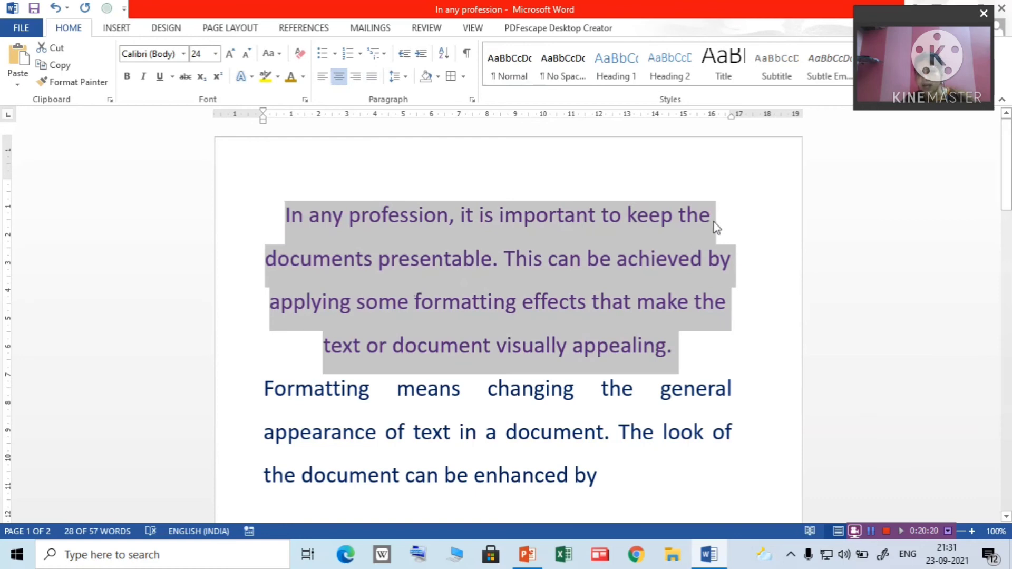
{"action": "left_click", "coordinate": [356, 78]}
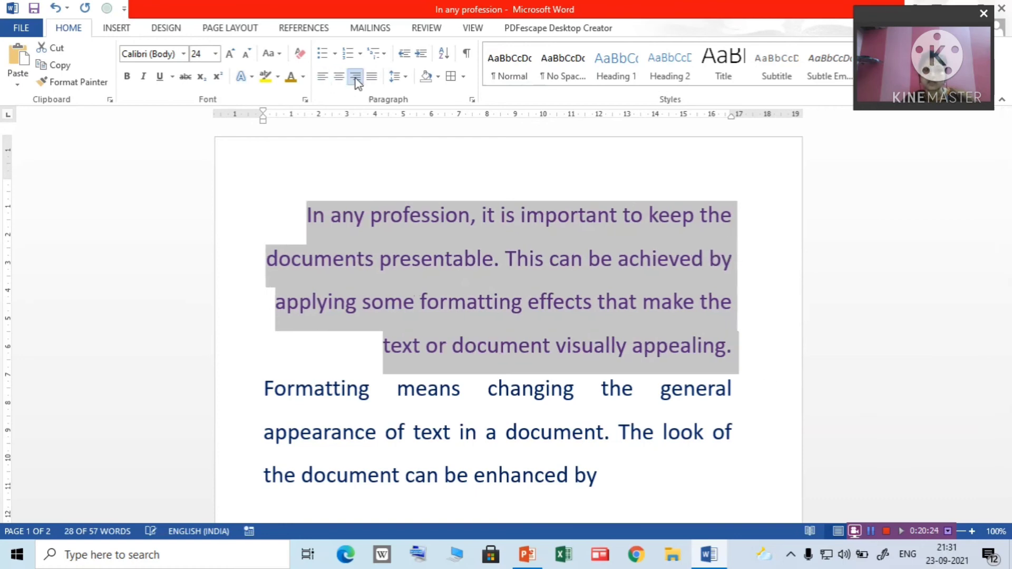
{"action": "left_click", "coordinate": [372, 80]}
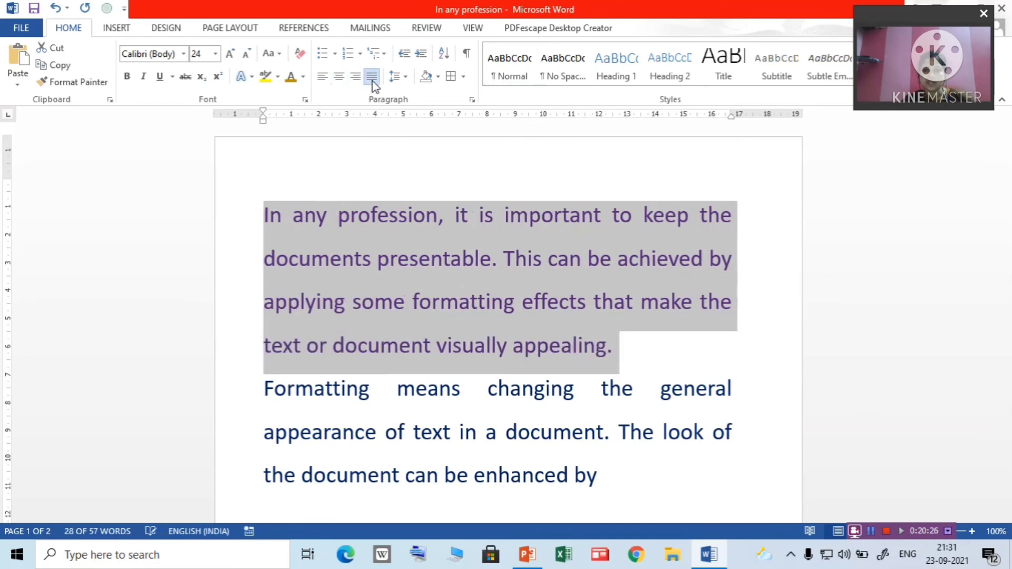
{"action": "left_click", "coordinate": [748, 356]}
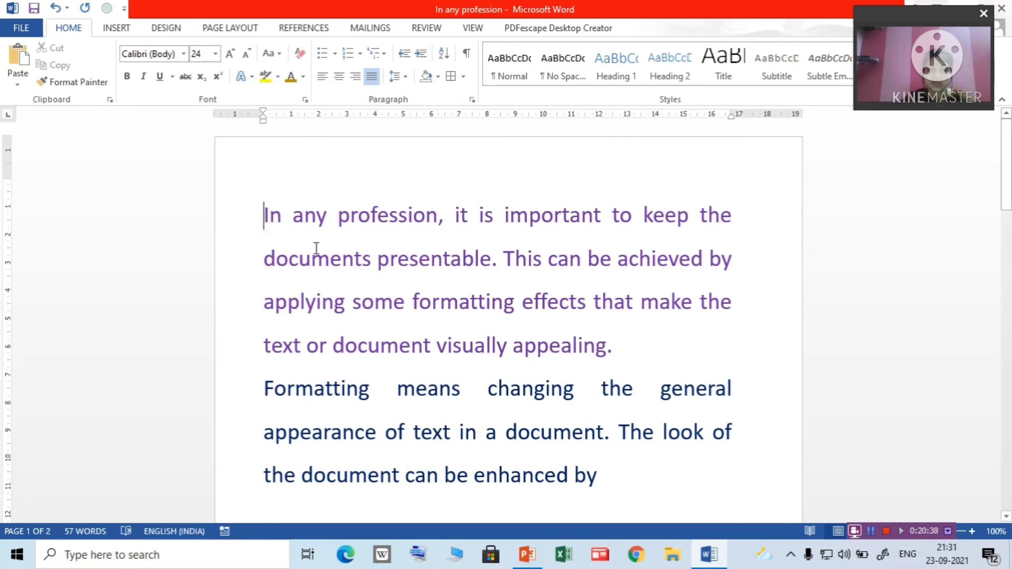
- Apply a solid red 3 pt box border to the first paragraph
{"action": "left_click_drag", "start_coordinate": [263, 215], "coordinate": [644, 353]}
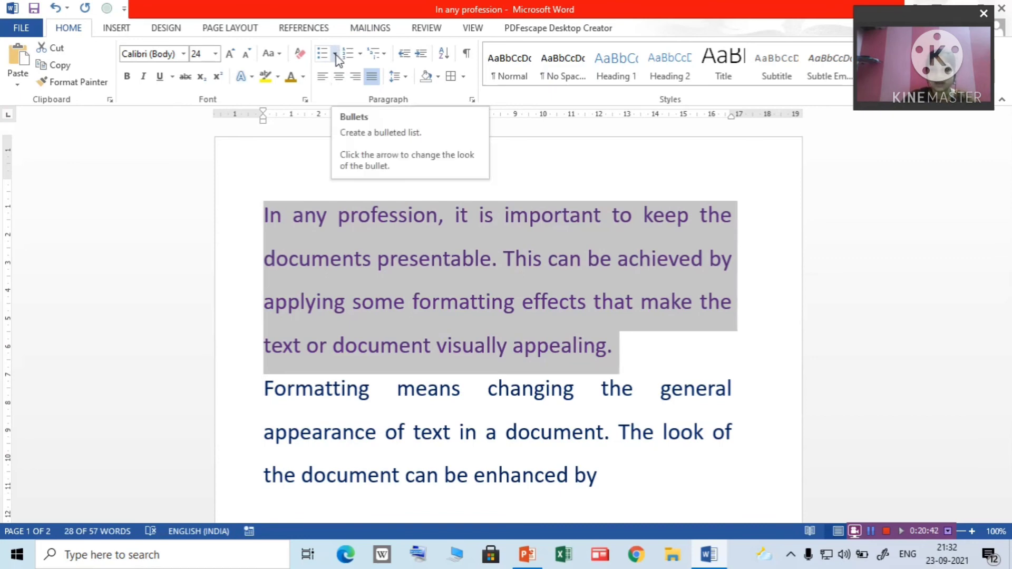
{"action": "left_click", "coordinate": [463, 78]}
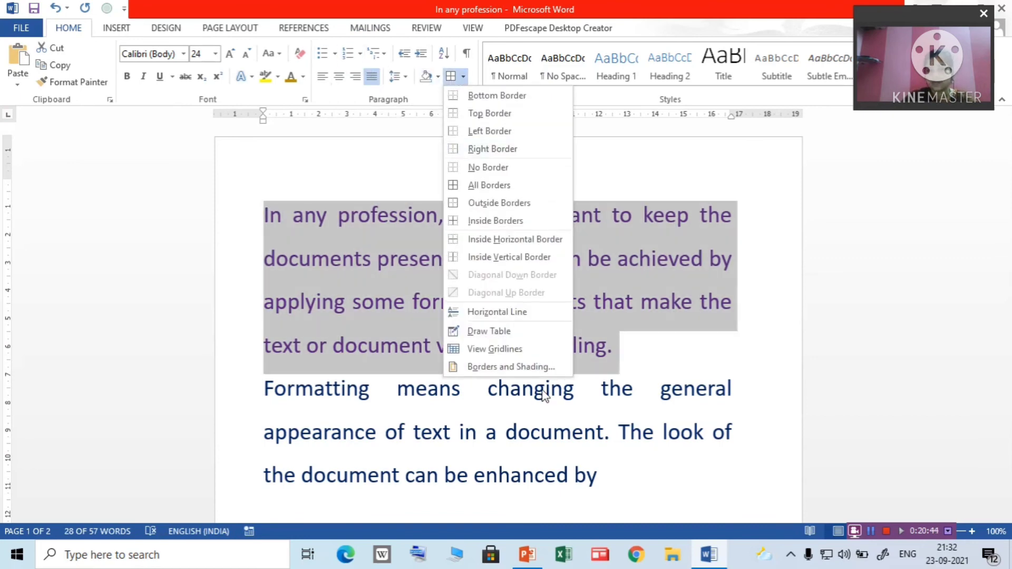
{"action": "left_click", "coordinate": [523, 368]}
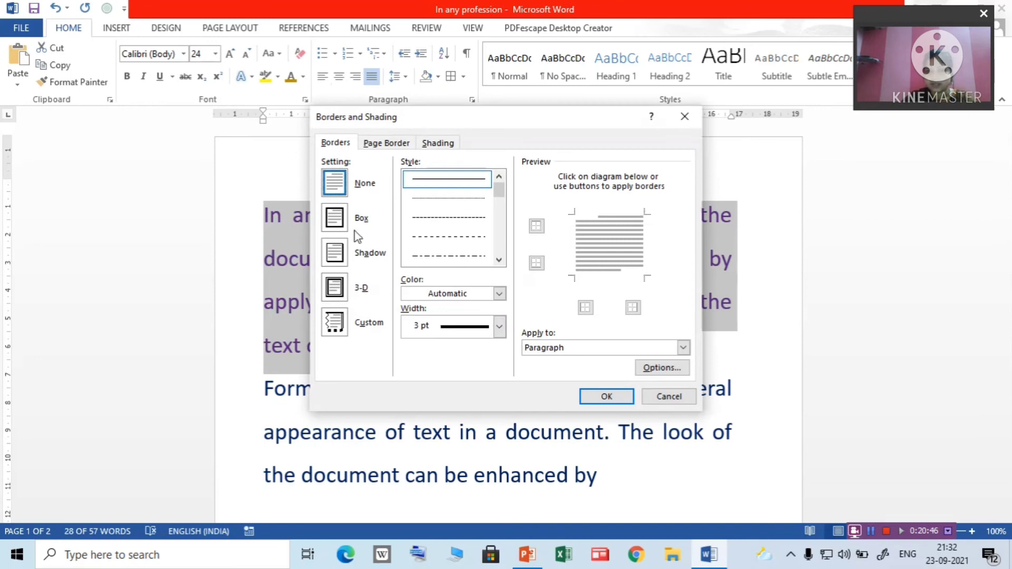
{"action": "left_click", "coordinate": [334, 217]}
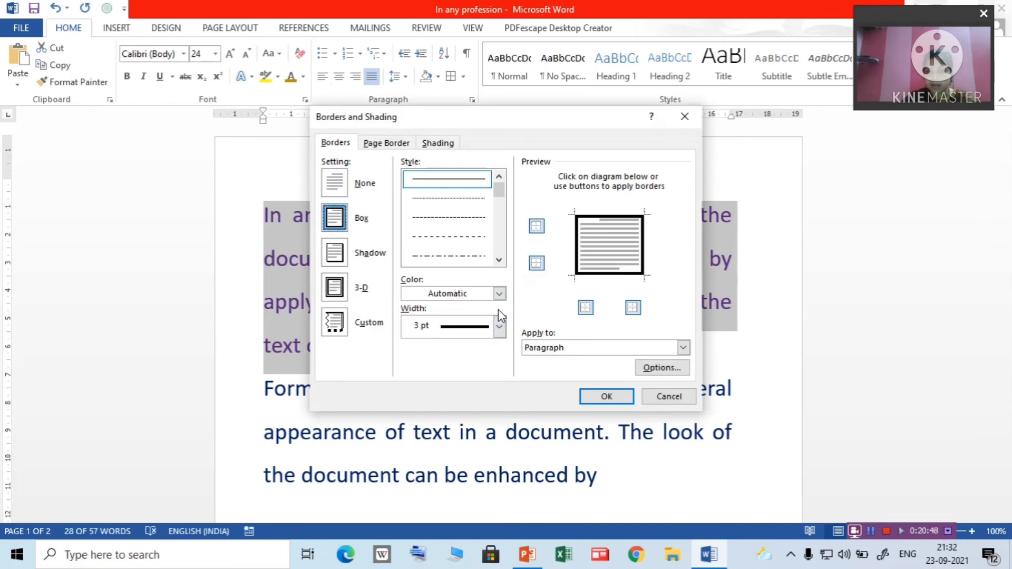
{"action": "left_click", "coordinate": [500, 327]}
{"action": "left_click", "coordinate": [483, 466]}
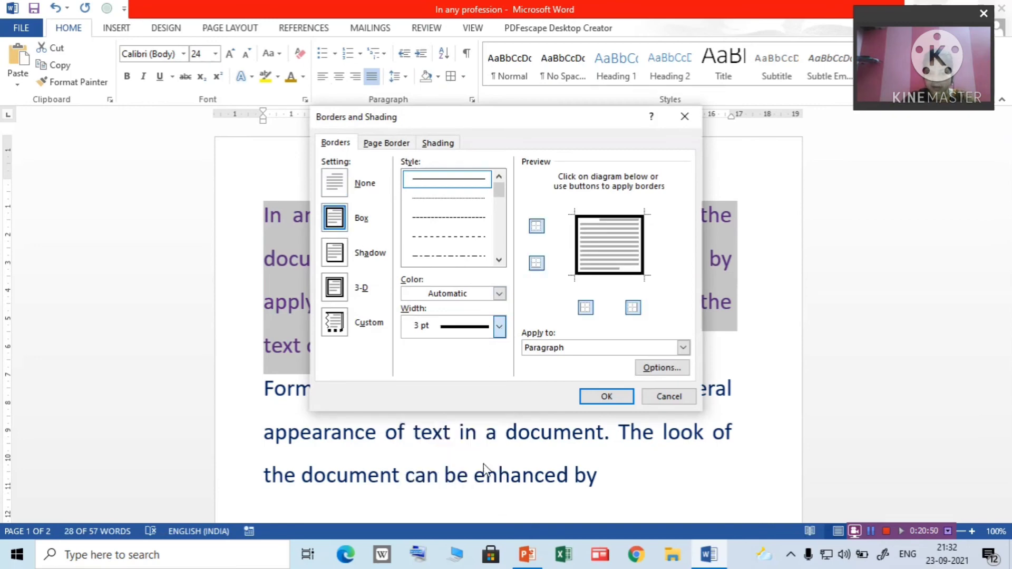
{"action": "left_click", "coordinate": [496, 298]}
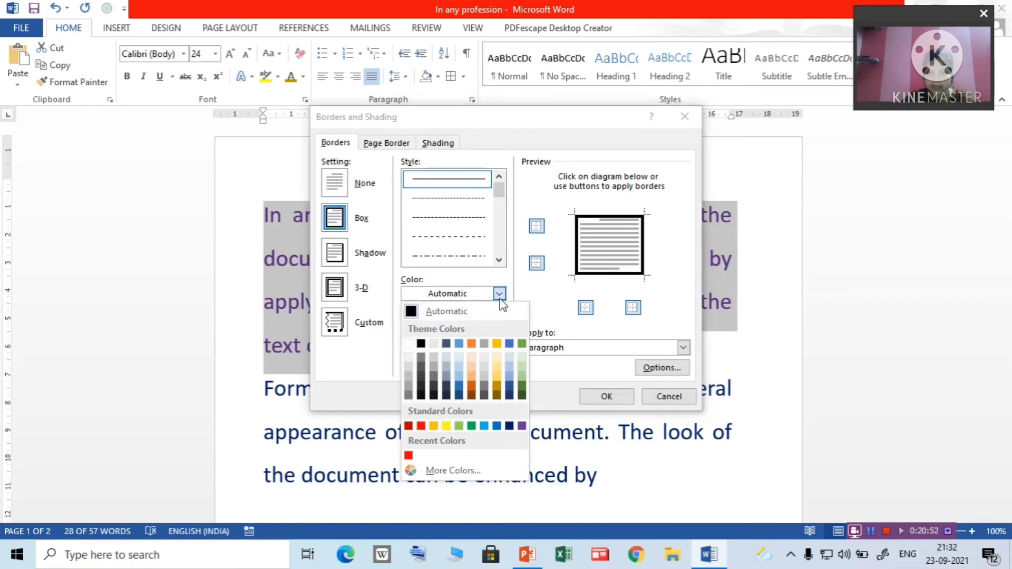
{"action": "left_click", "coordinate": [423, 427]}
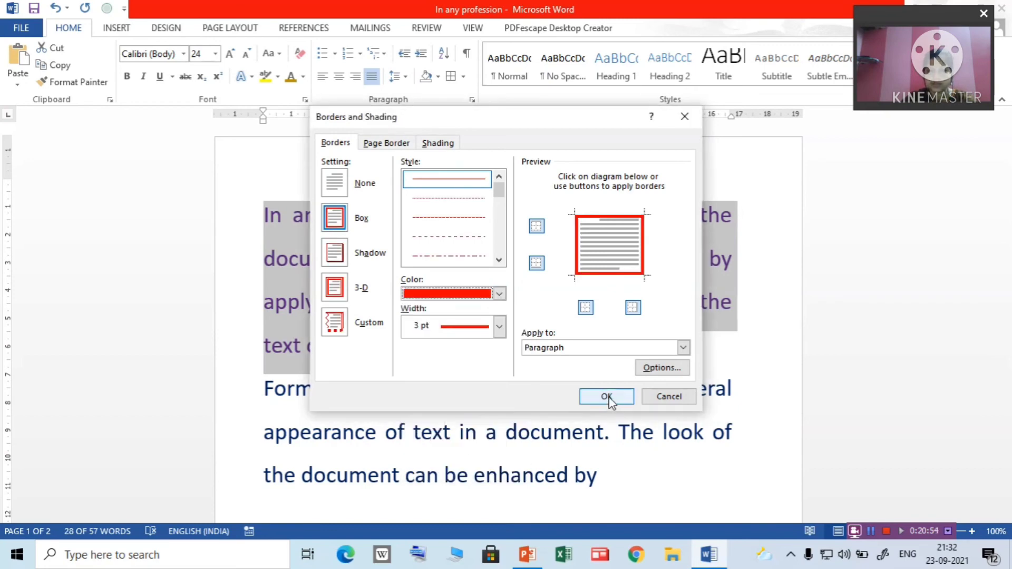
{"action": "left_click", "coordinate": [607, 398]}
{"action": "left_click", "coordinate": [788, 388]}
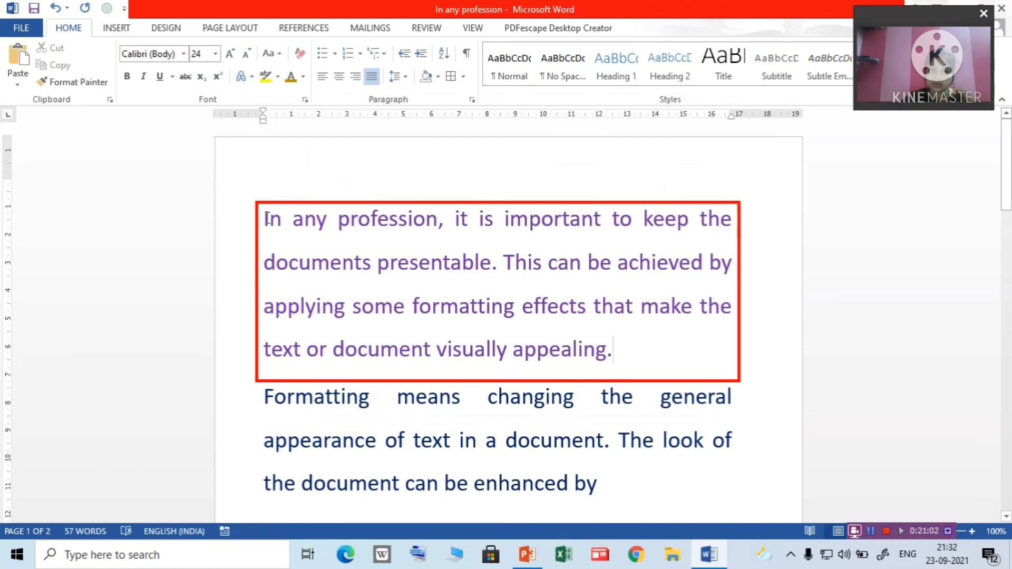
- Shade the bordered first paragraph with a yellow fill and a 25% pattern style
{"action": "left_click_drag", "start_coordinate": [266, 217], "coordinate": [646, 366]}
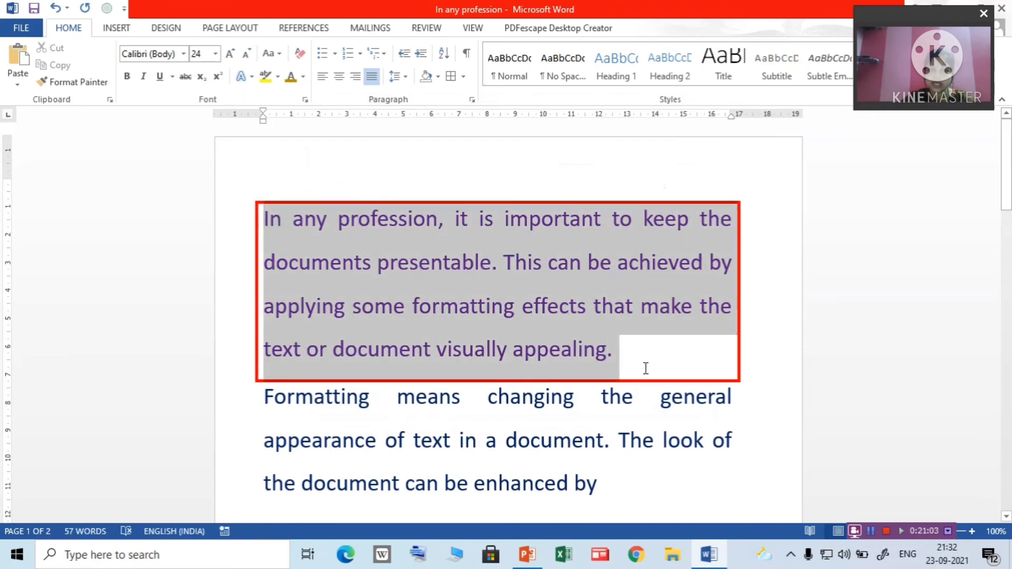
{"action": "left_click", "coordinate": [463, 77]}
{"action": "left_click", "coordinate": [522, 365]}
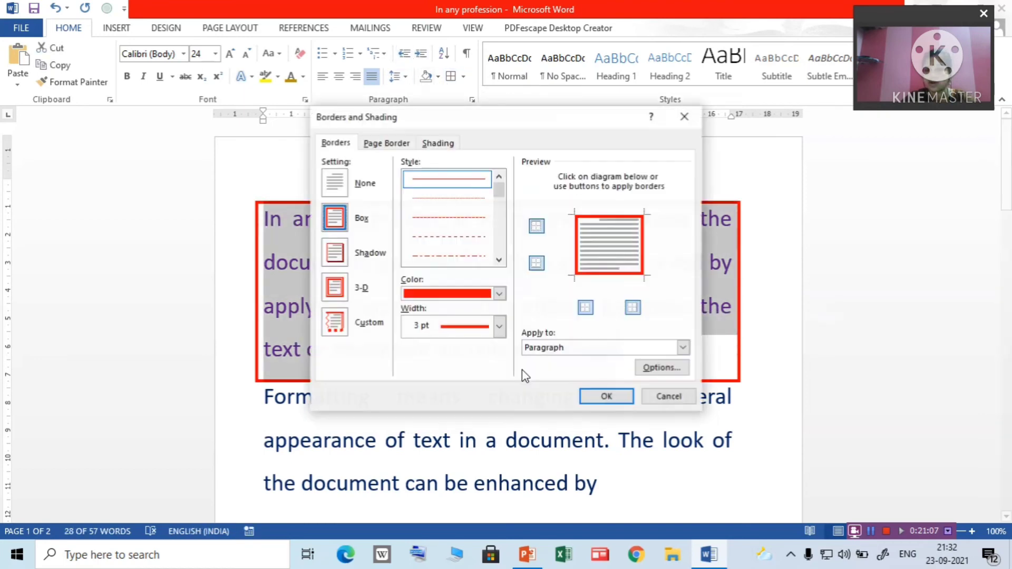
{"action": "left_click", "coordinate": [443, 146]}
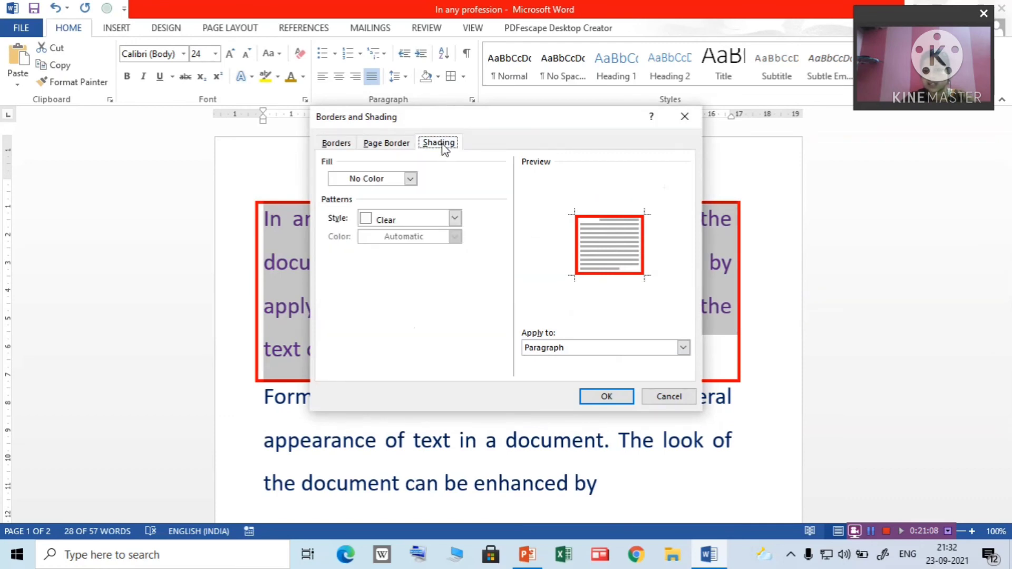
{"action": "left_click", "coordinate": [410, 178]}
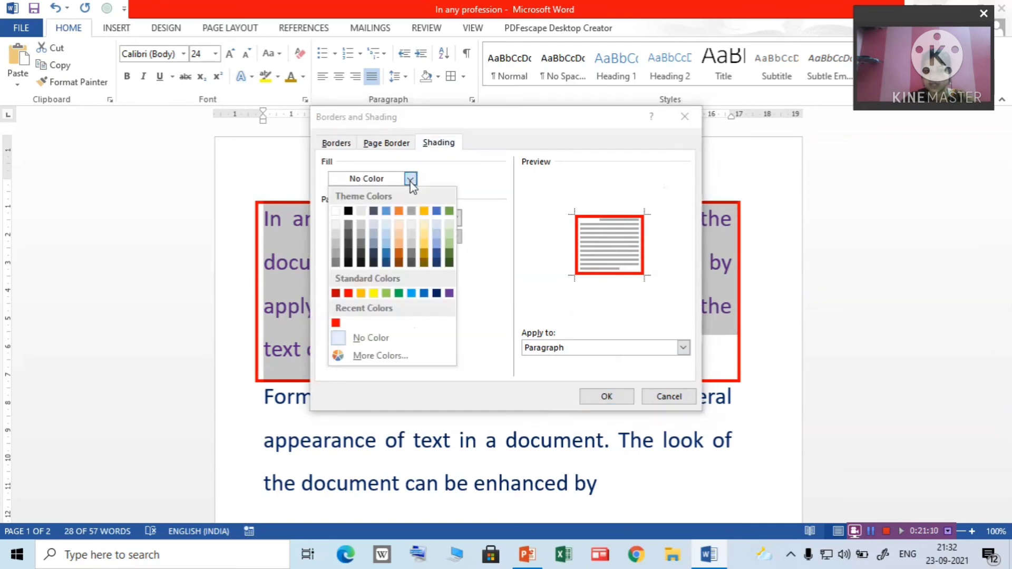
{"action": "left_click", "coordinate": [373, 294]}
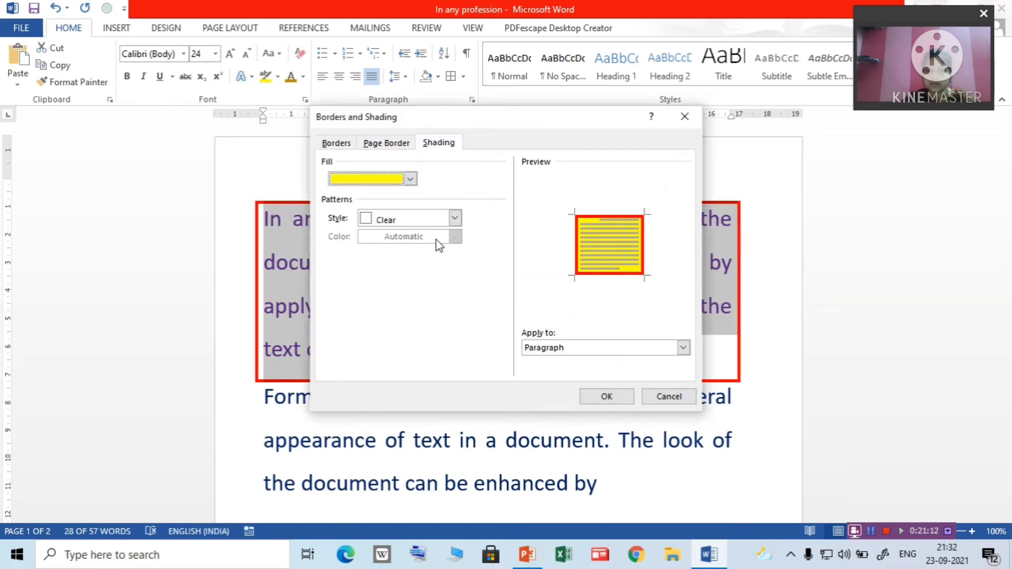
{"action": "left_click", "coordinate": [455, 218]}
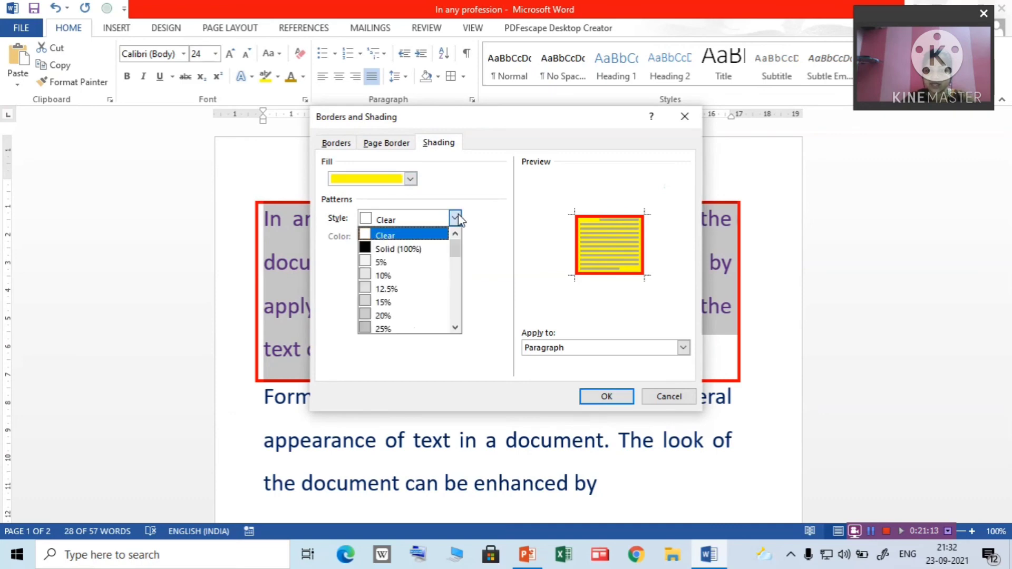
{"action": "left_click", "coordinate": [372, 330]}
{"action": "left_click", "coordinate": [596, 399]}
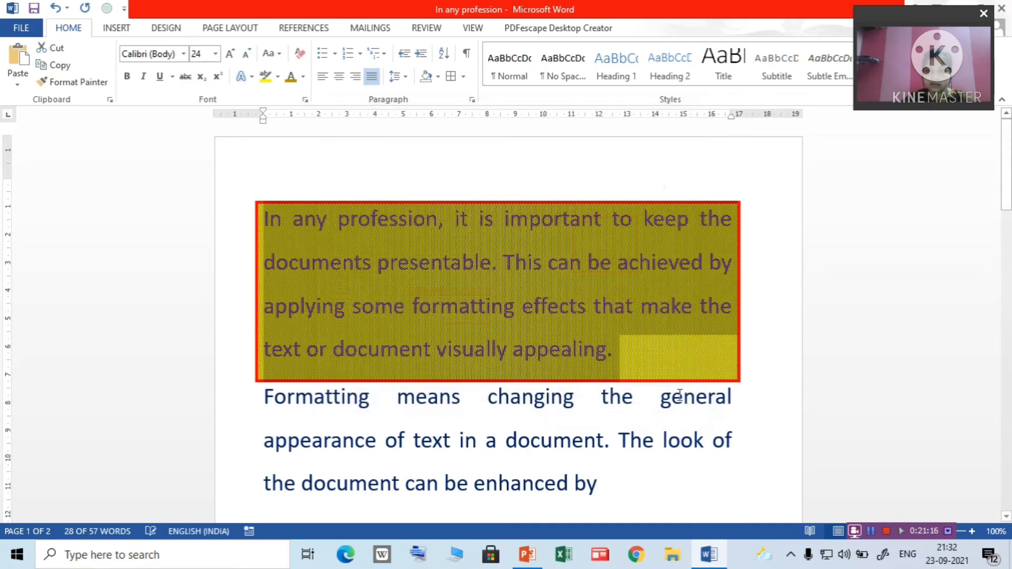
{"action": "left_click", "coordinate": [790, 369]}
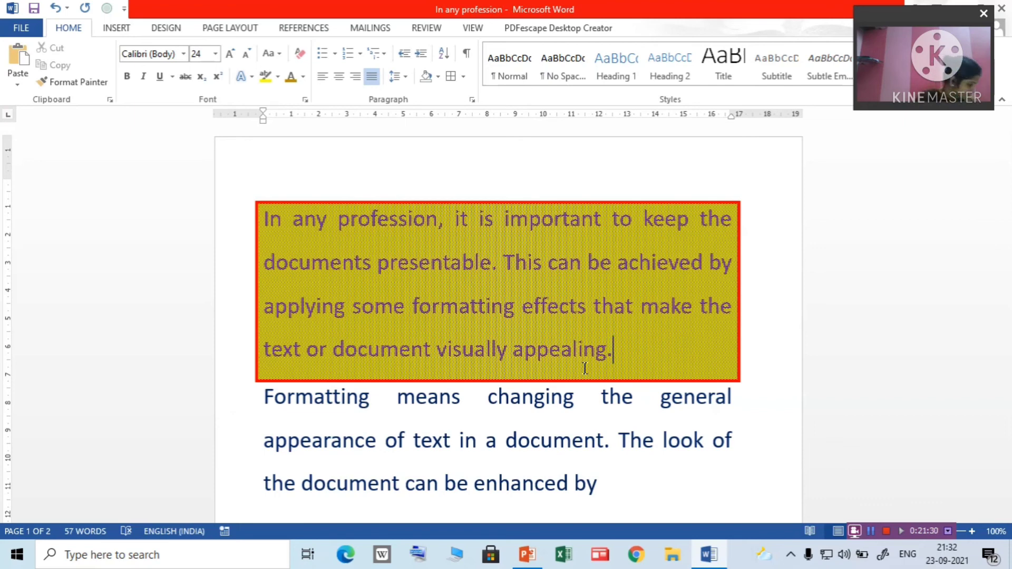
- Start an arrowhead-bulleted list below "MY SCHOOL IS BEAUTIFUL." on page 2, with ENGLISH as its first item
{"action": "scroll", "coordinate": [584, 369], "scroll_direction": "down", "scroll_amount": 1}
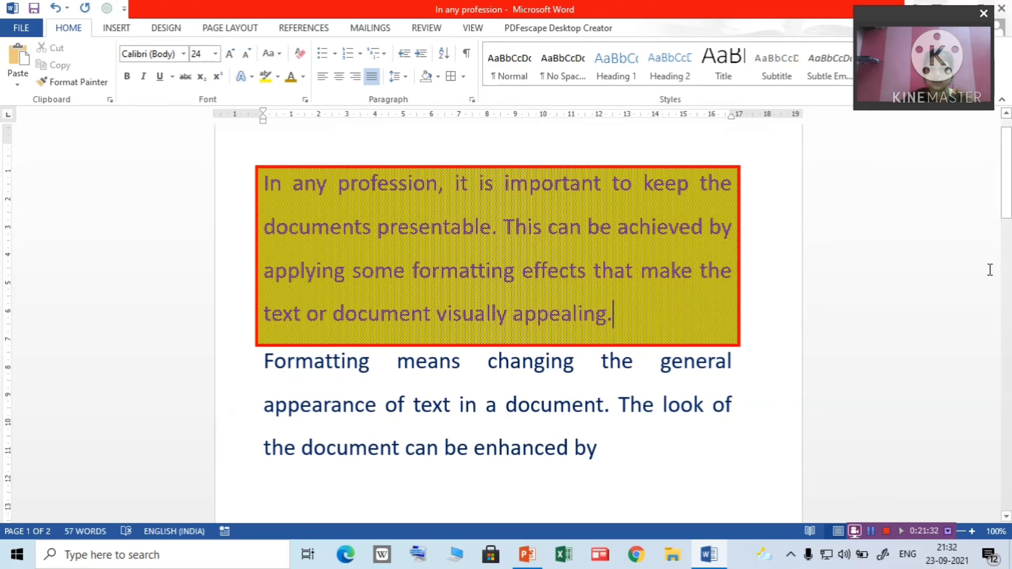
{"action": "left_click_drag", "start_coordinate": [1006, 203], "coordinate": [1006, 391]}
{"action": "left_click", "coordinate": [453, 242]}
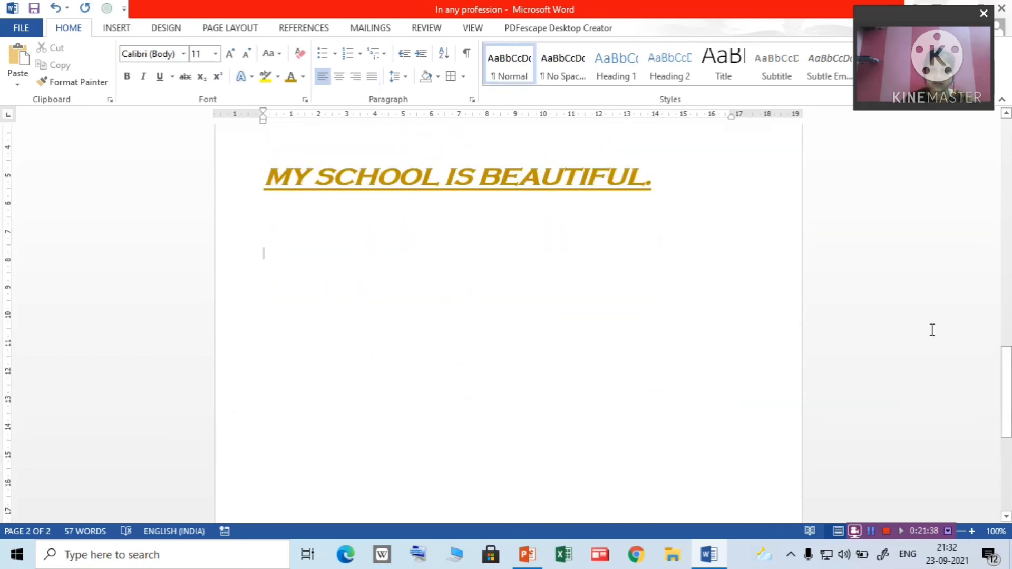
{"action": "left_click", "coordinate": [704, 180]}
{"action": "key", "text": "Return"}
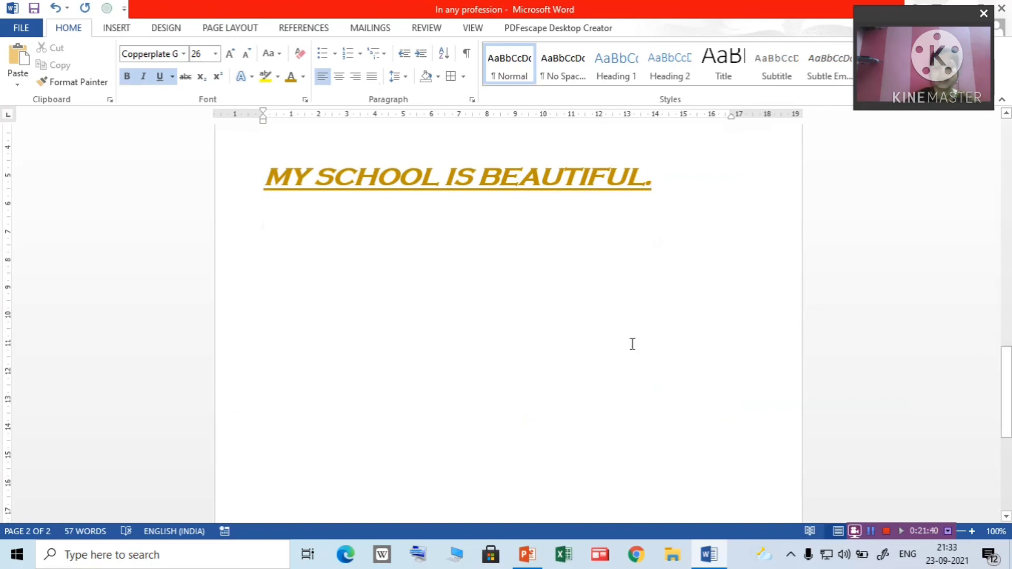
{"action": "key", "text": "Return"}
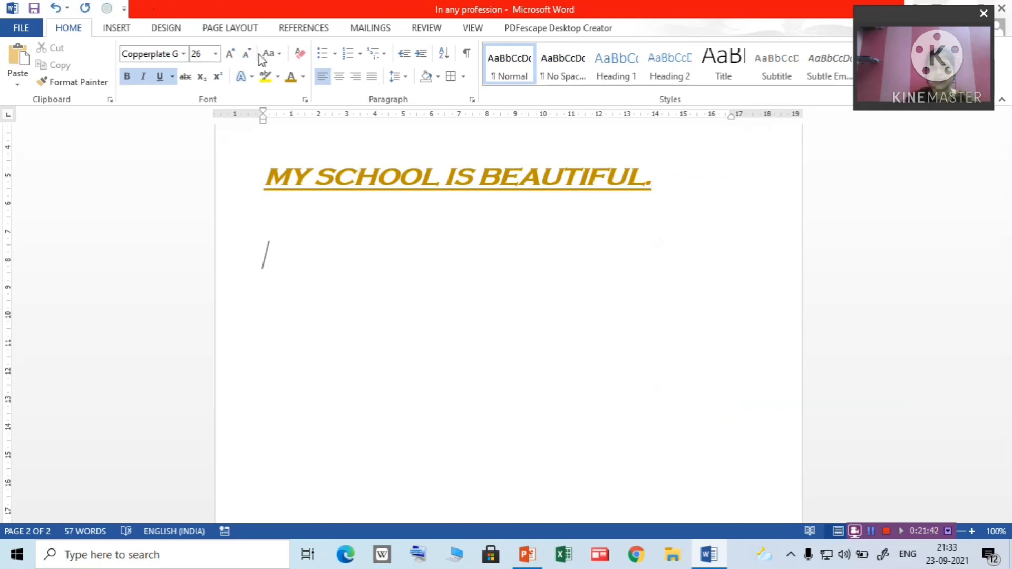
{"action": "left_click", "coordinate": [335, 55]}
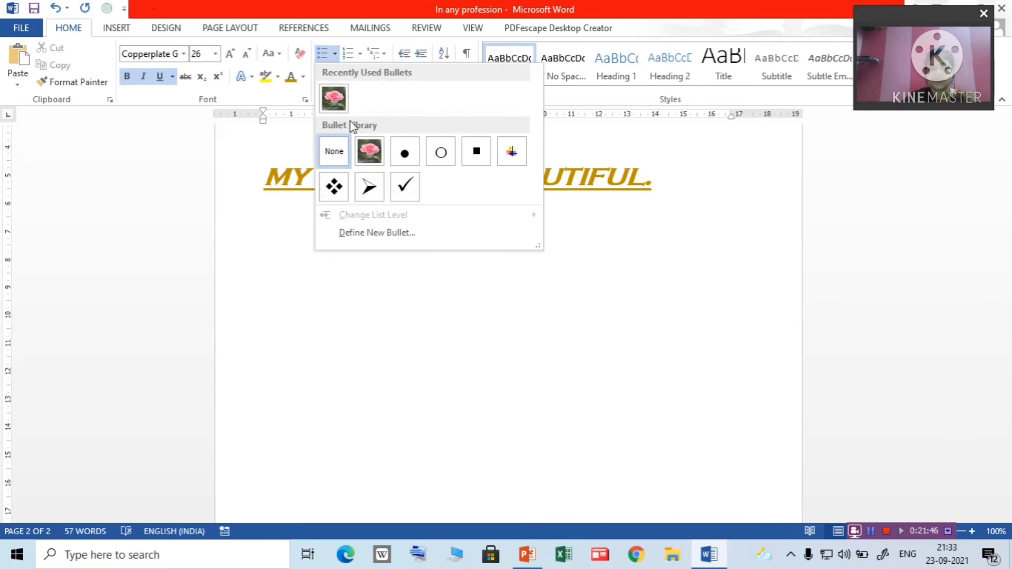
{"action": "left_click", "coordinate": [369, 186]}
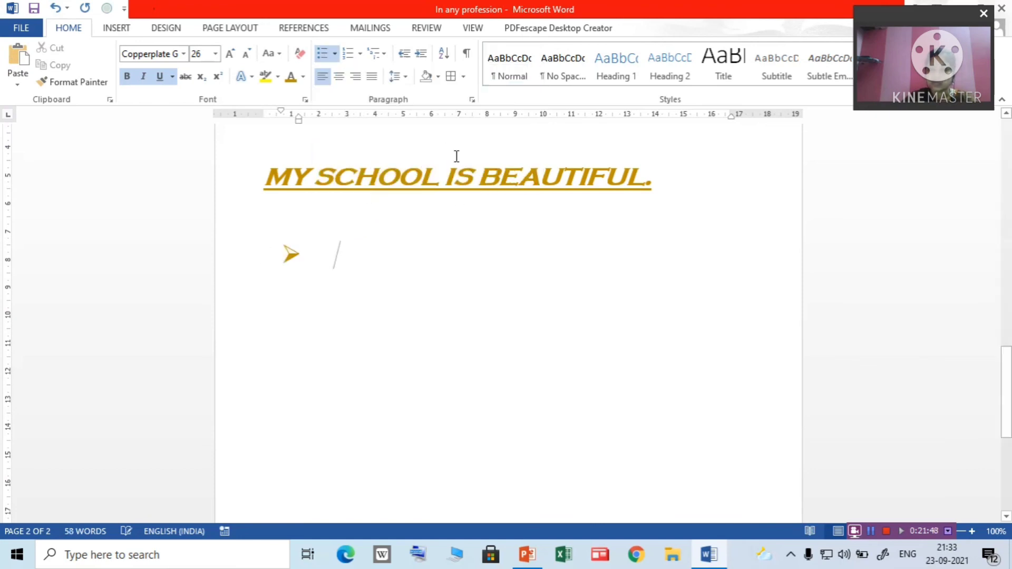
{"action": "type", "text": "E"}
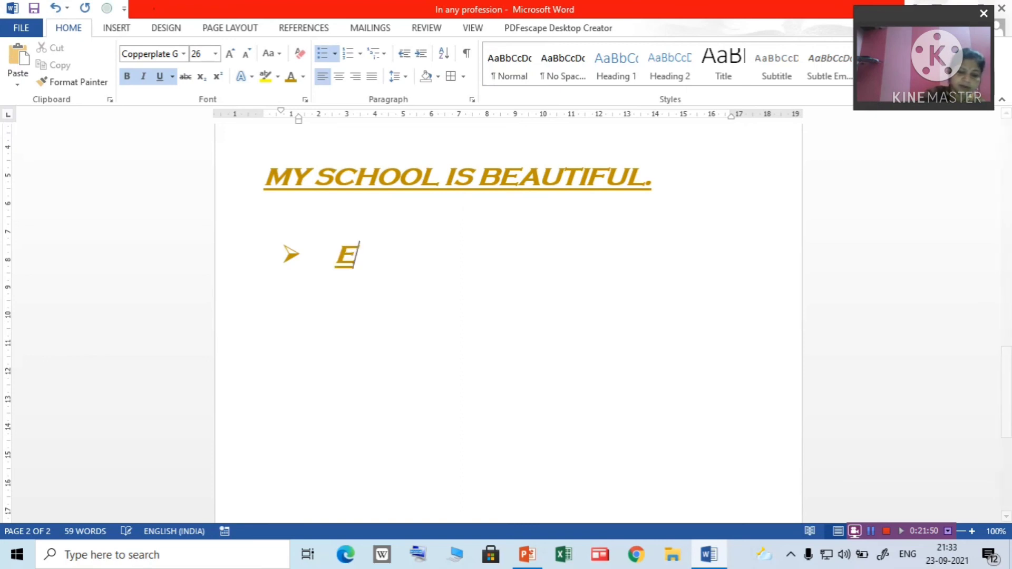
{"action": "type", "text": "NGLISH"}
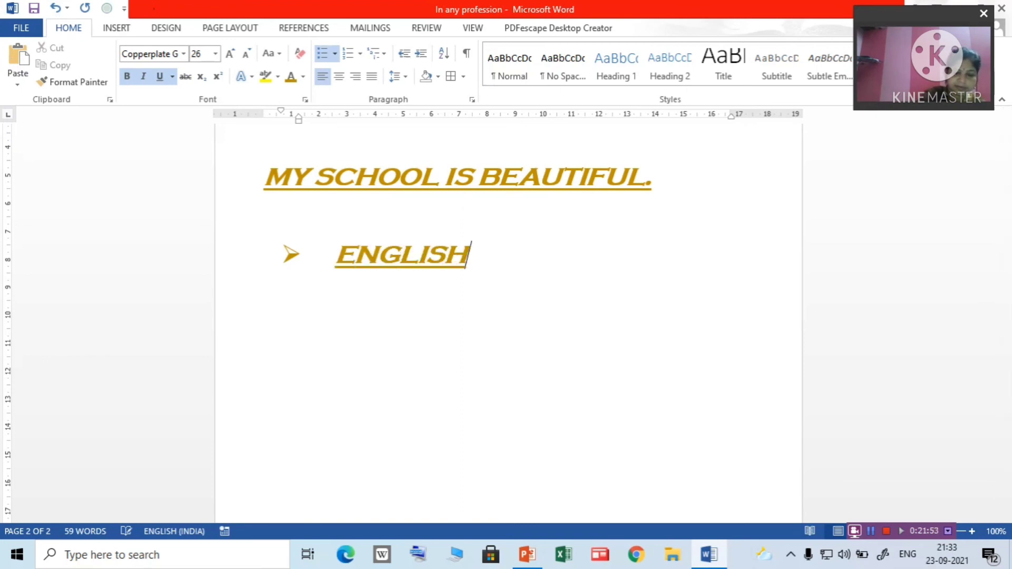
- Add HINDI, IT and MATHS as further items of the bulleted list below ENGLISH
{"action": "key", "text": "Return"}
{"action": "type", "text": "HINDI"}
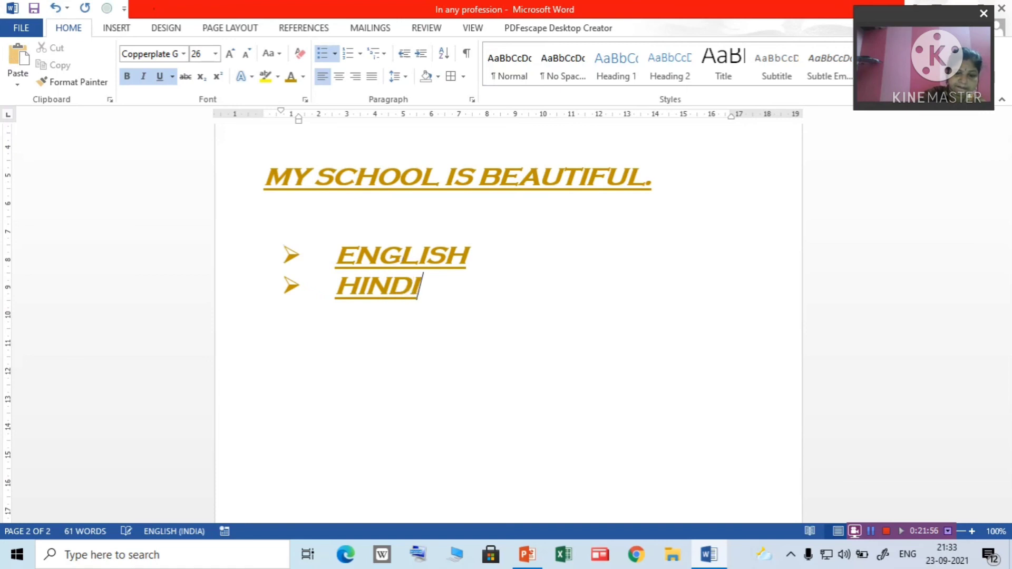
{"action": "key", "text": "Return"}
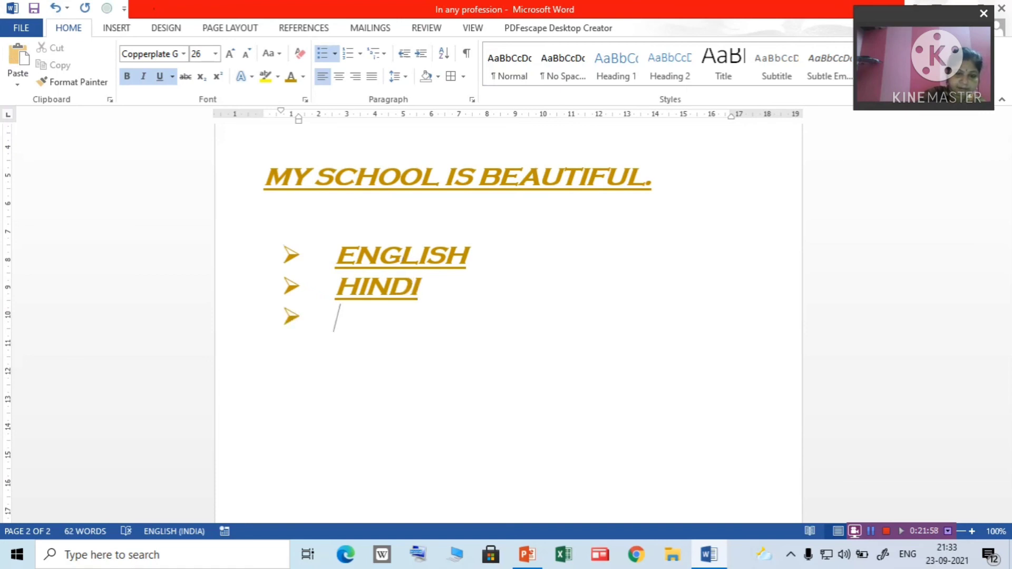
{"action": "type", "text": "IT"}
{"action": "key", "text": "Return"}
{"action": "type", "text": "M"}
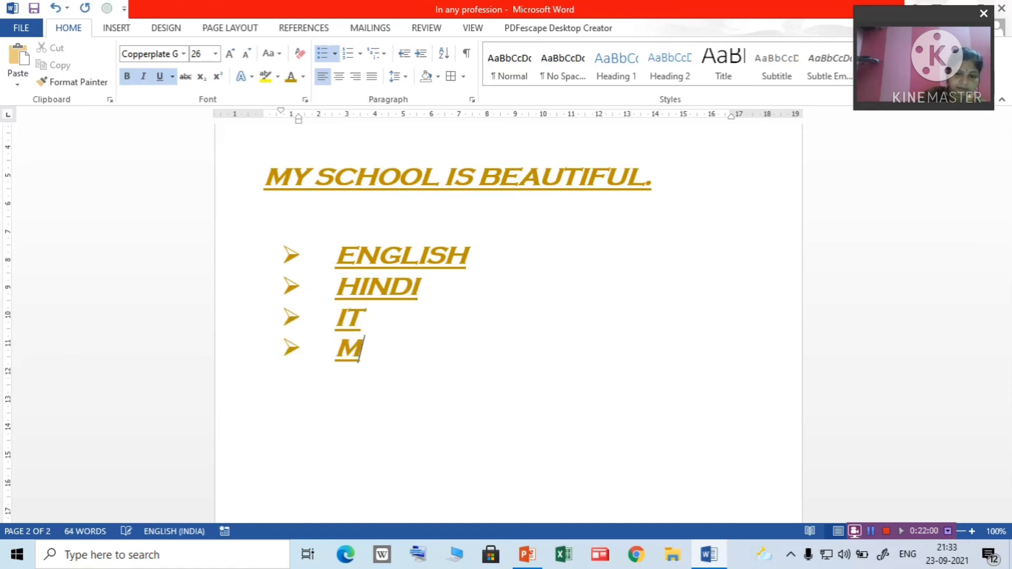
{"action": "type", "text": "ATHS"}
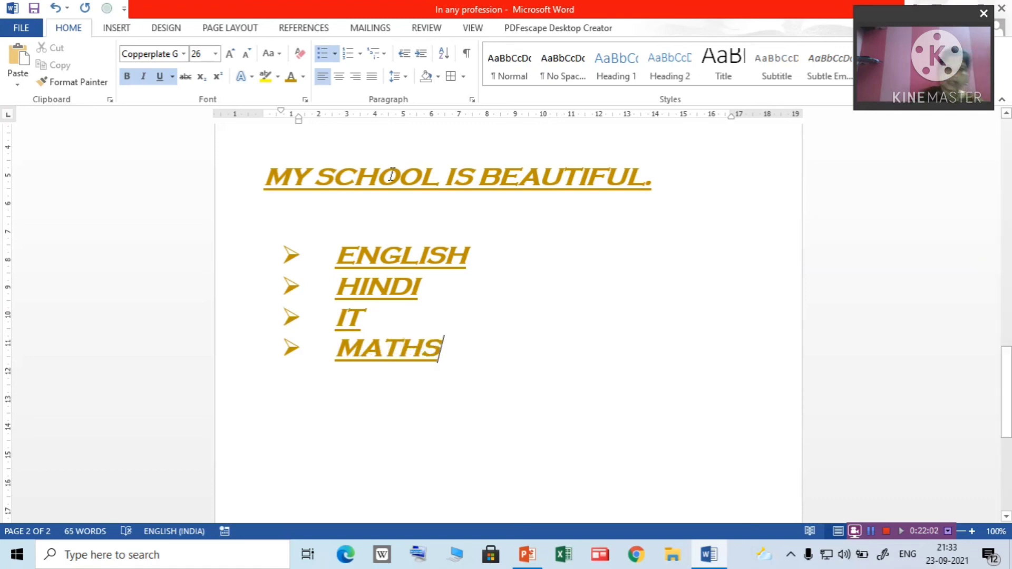
- Change the font colour of all four subject list items to light blue
{"action": "left_click_drag", "start_coordinate": [453, 352], "coordinate": [337, 256]}
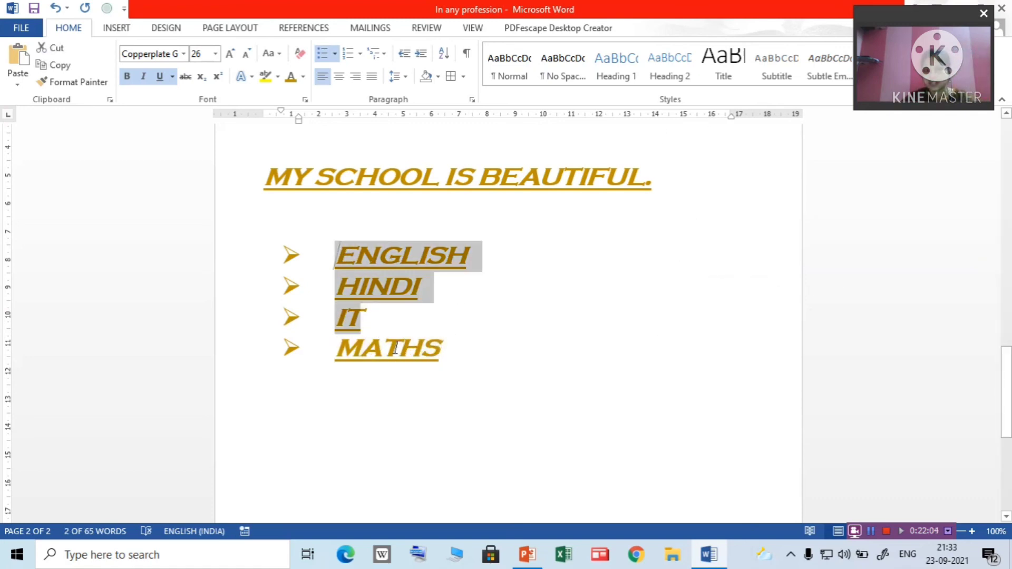
{"action": "left_click", "coordinate": [305, 79]}
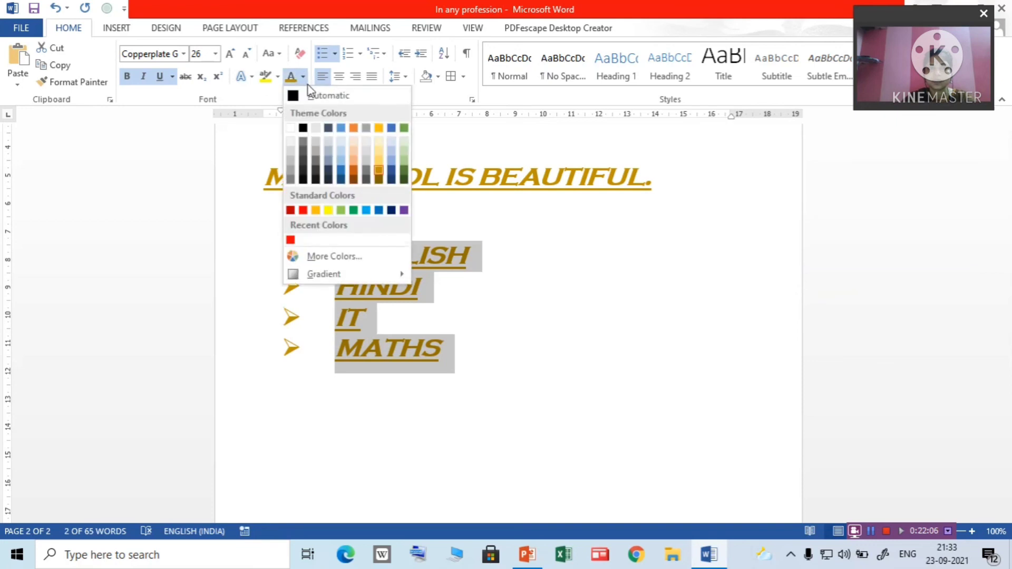
{"action": "left_click", "coordinate": [369, 209]}
{"action": "left_click", "coordinate": [551, 320]}
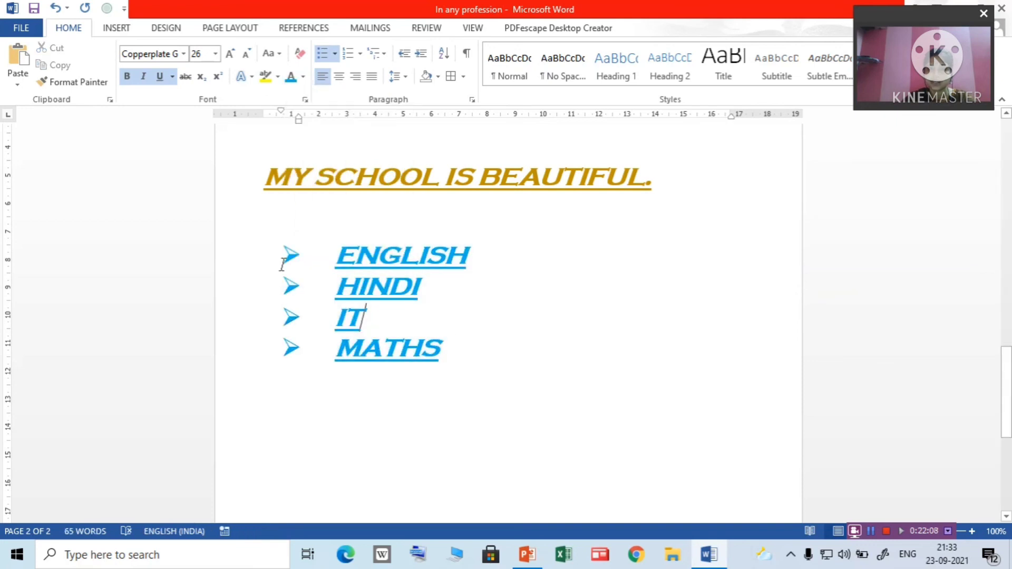
- Recolour only the arrowhead bullets of the subject list in red
{"action": "left_click", "coordinate": [281, 258]}
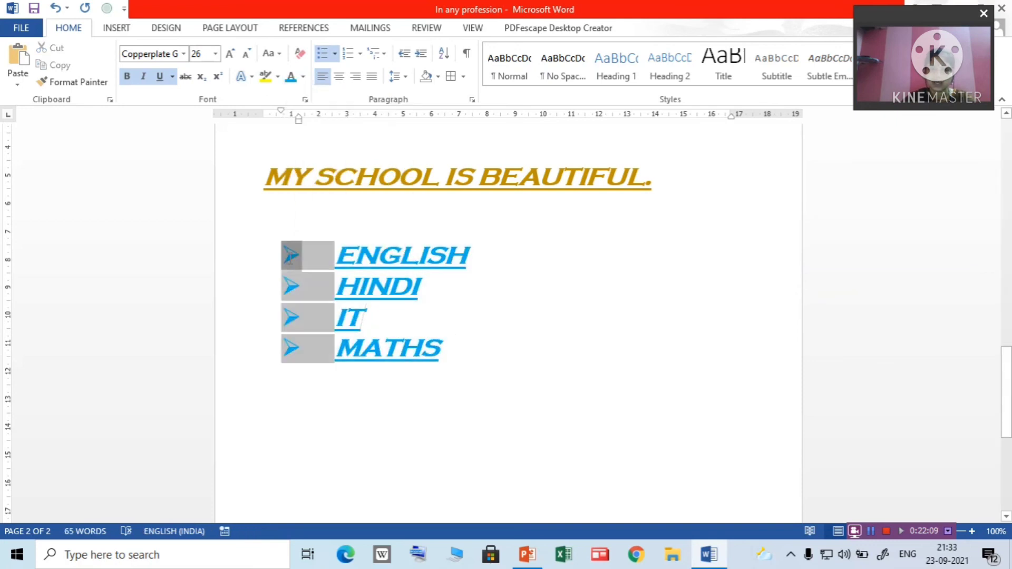
{"action": "left_click", "coordinate": [304, 79]}
{"action": "left_click", "coordinate": [303, 210]}
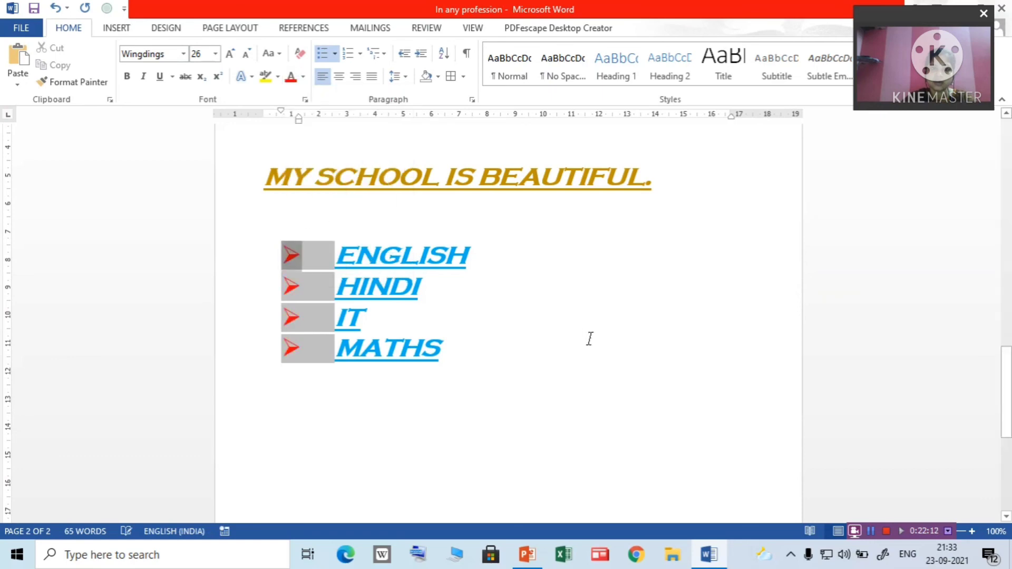
{"action": "left_click", "coordinate": [641, 373]}
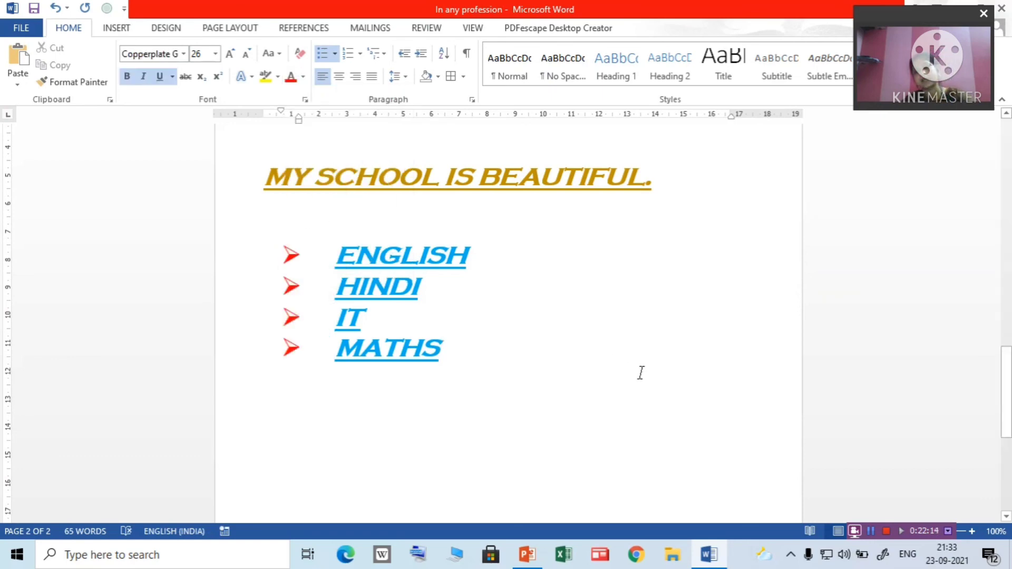
- Convert the four-item subject list from bullets to uppercase Roman numeral numbering (I., II., III.)
{"action": "left_click_drag", "start_coordinate": [337, 257], "coordinate": [457, 357]}
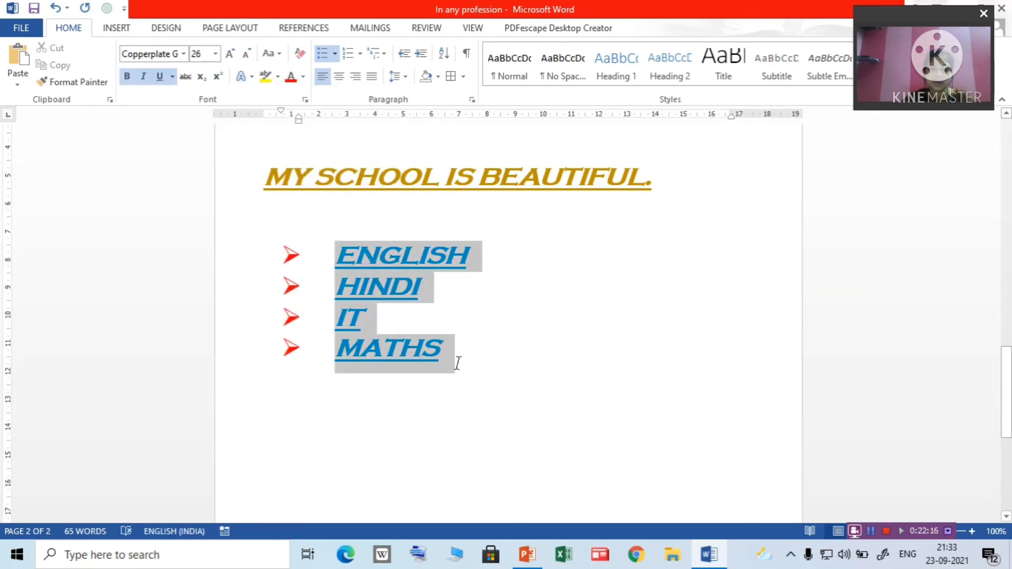
{"action": "left_click", "coordinate": [361, 54]}
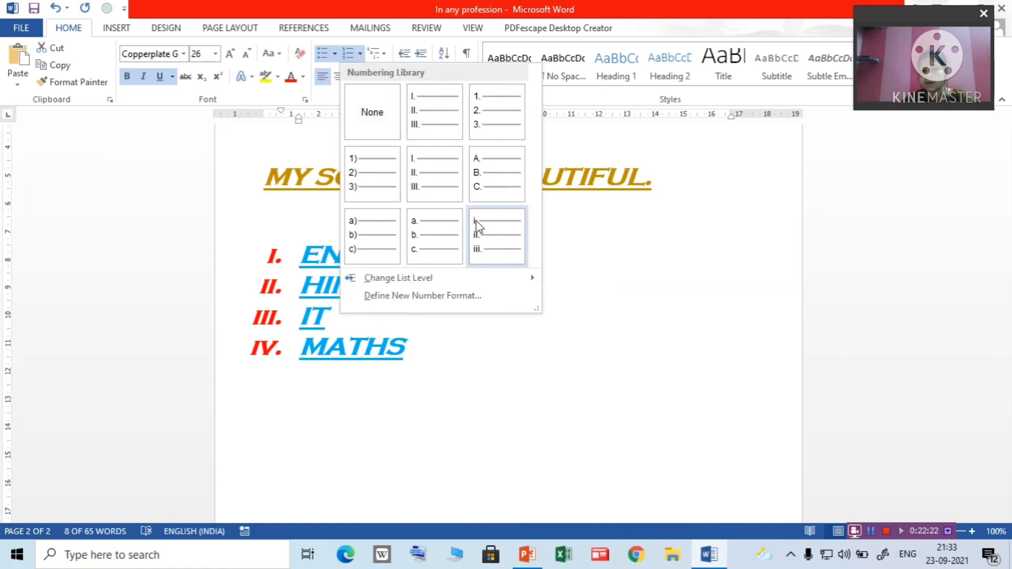
{"action": "left_click", "coordinate": [426, 128]}
- Define and apply a new symbol bullet, Wingdings character code 204, on the line below MATHS
{"action": "left_click", "coordinate": [585, 386]}
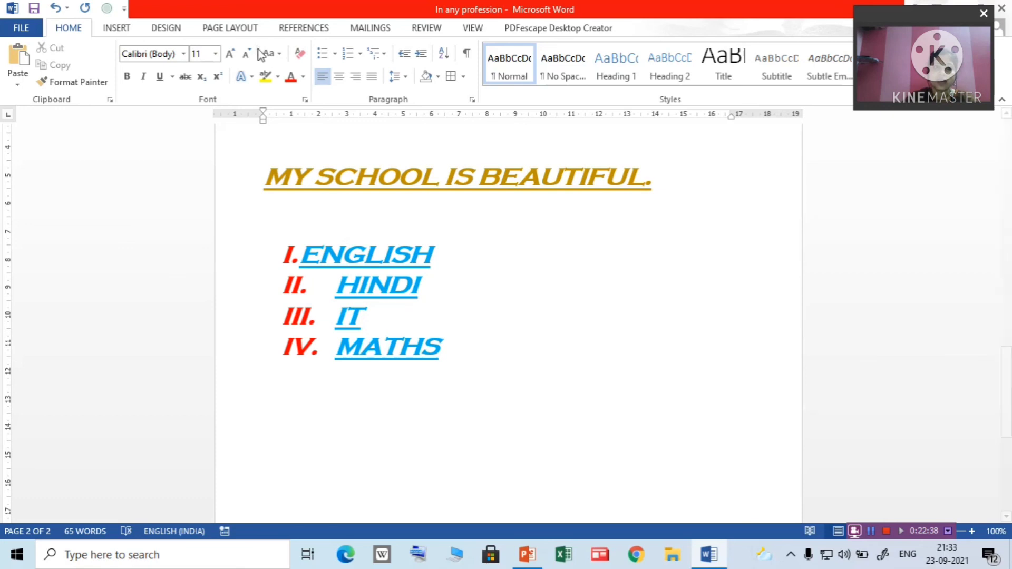
{"action": "left_click", "coordinate": [335, 54]}
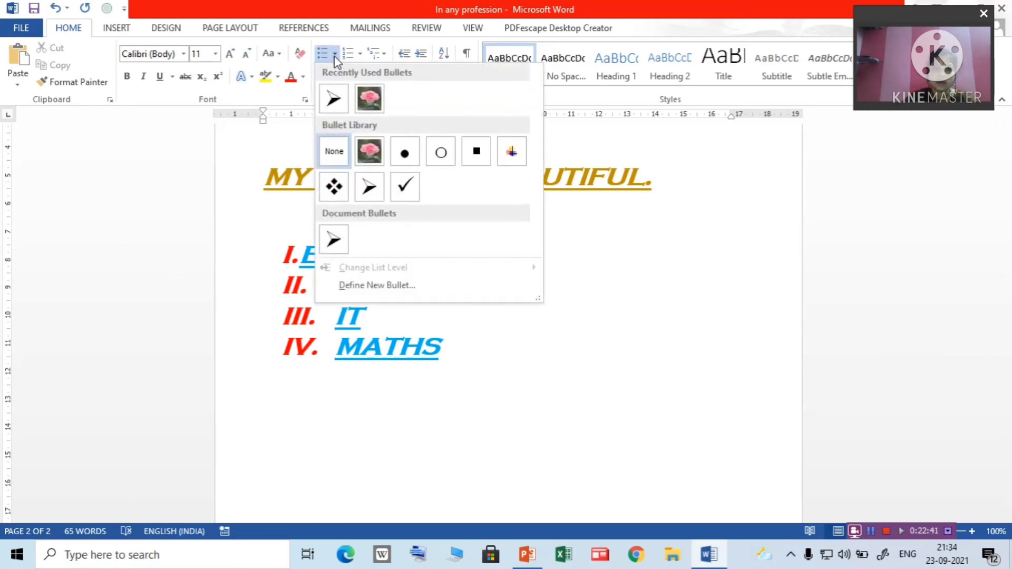
{"action": "left_click", "coordinate": [374, 285]}
{"action": "left_click", "coordinate": [446, 176]}
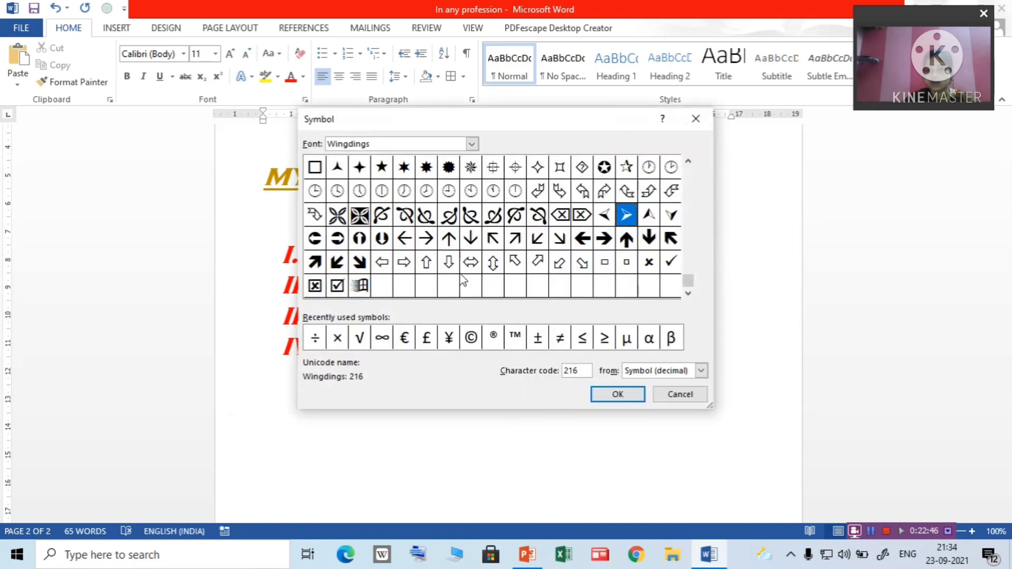
{"action": "left_click", "coordinate": [356, 220]}
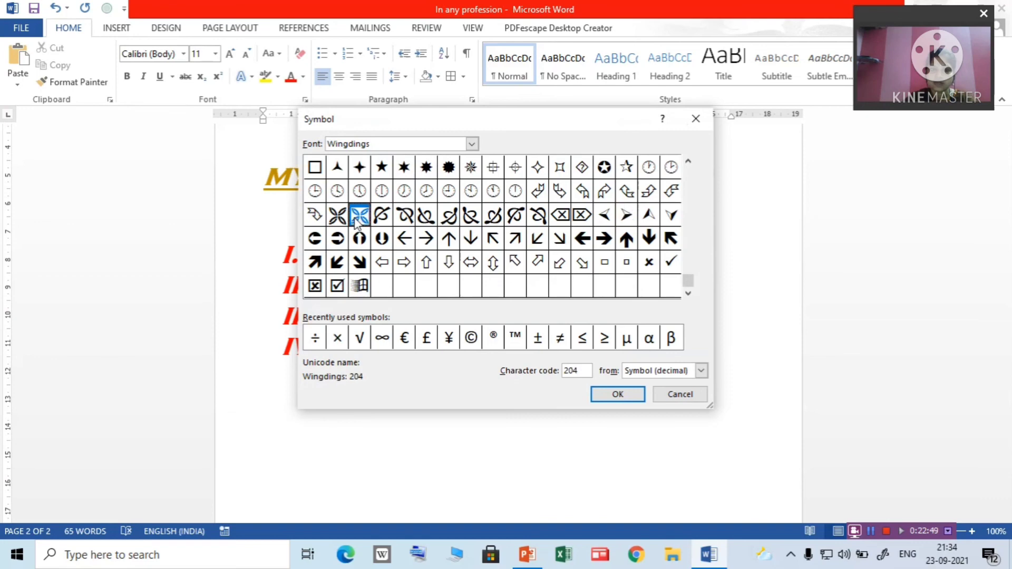
{"action": "left_click", "coordinate": [609, 398]}
{"action": "left_click", "coordinate": [514, 377]}
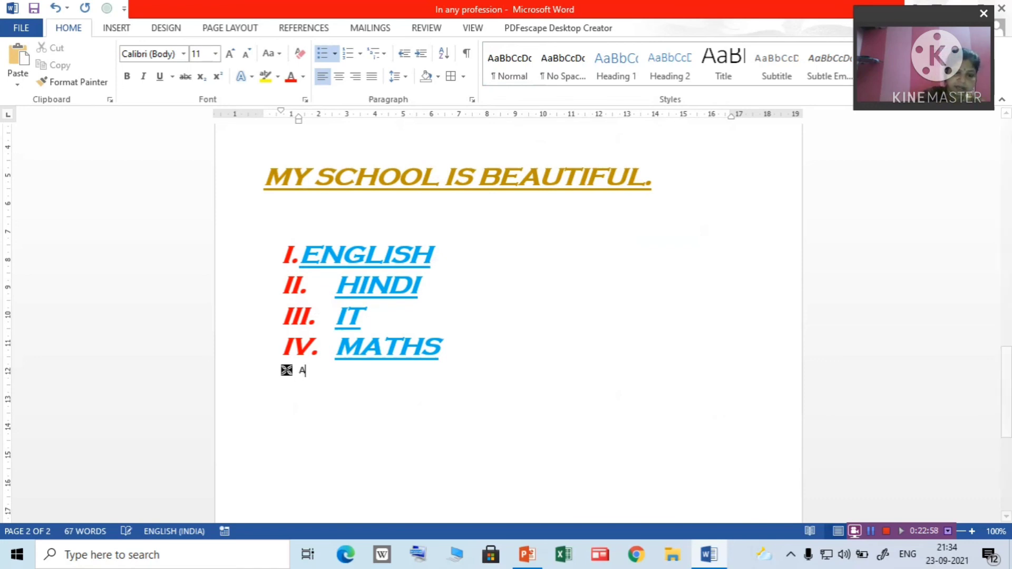
- Enter A, B, C and D as items with the new symbol bullet and end the list
{"action": "type", "text": "A"}
{"action": "key", "text": "Return"}
{"action": "type", "text": "B"}
{"action": "key", "text": "Return"}
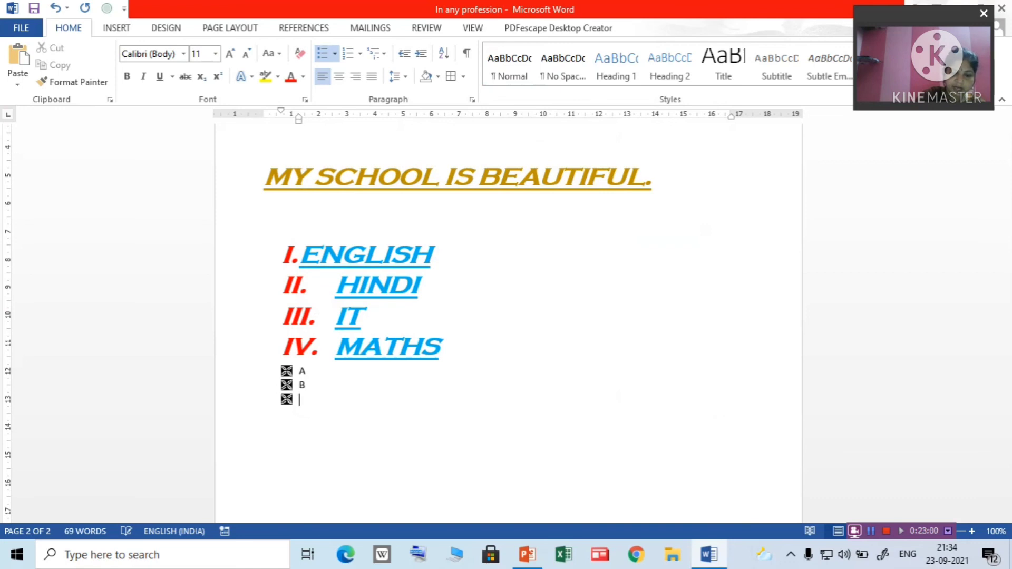
{"action": "type", "text": "C"}
{"action": "key", "text": "Return"}
{"action": "type", "text": "D"}
{"action": "key", "text": "Return"}
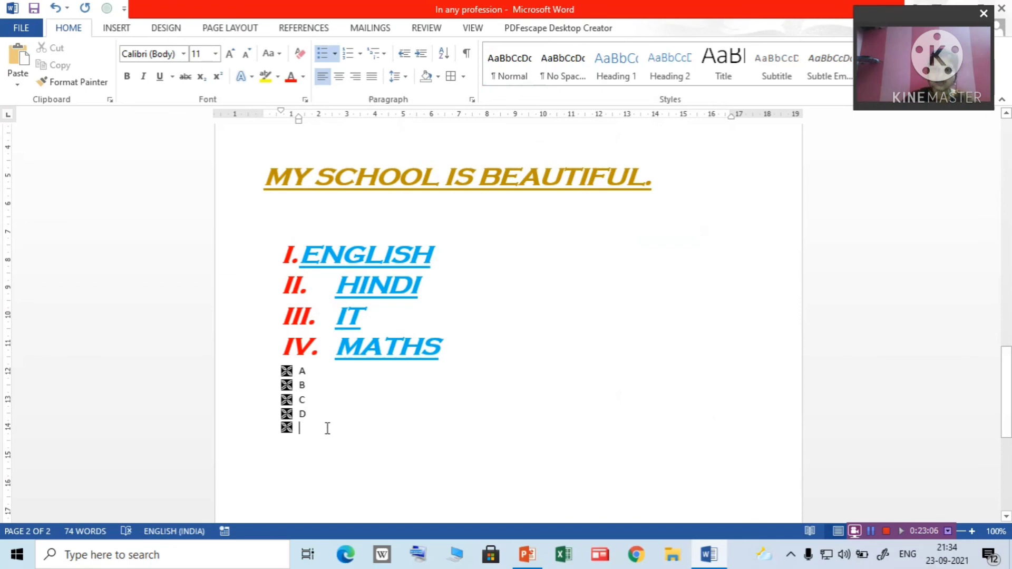
{"action": "key", "text": "Return"}
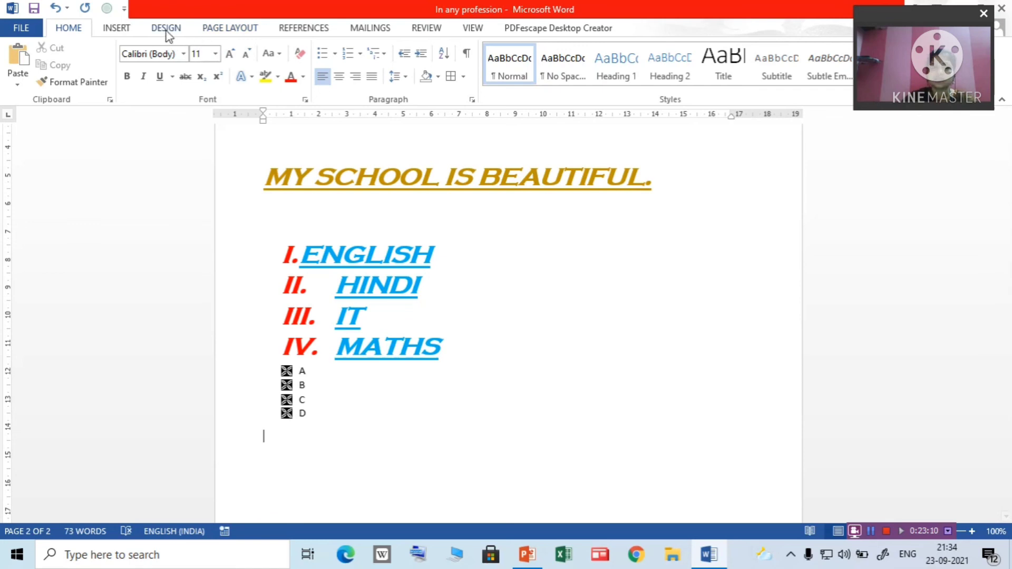
- Define and apply a new picture bullet below item D using the scenery image from the Desktop
{"action": "left_click", "coordinate": [338, 57]}
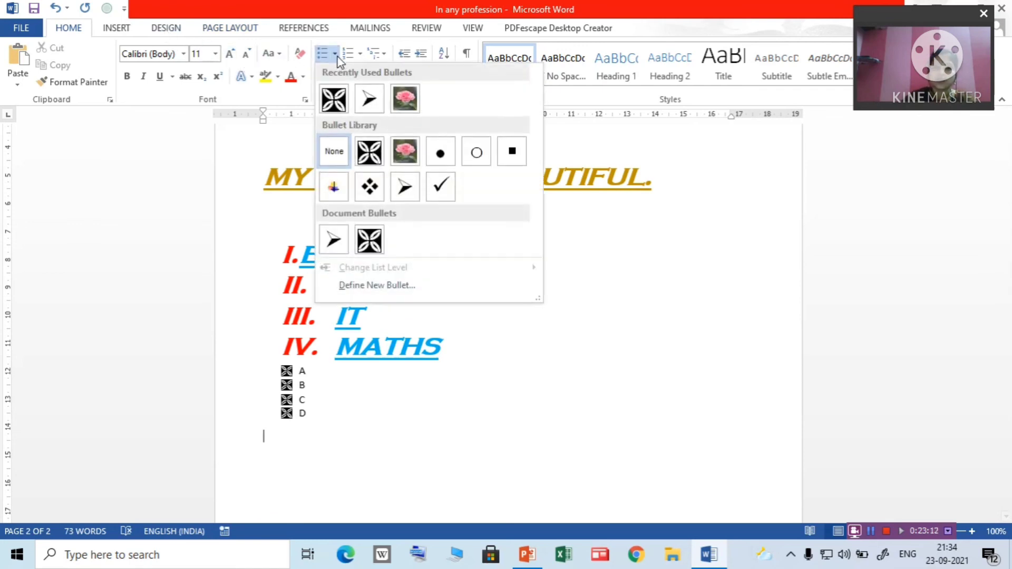
{"action": "left_click", "coordinate": [383, 289]}
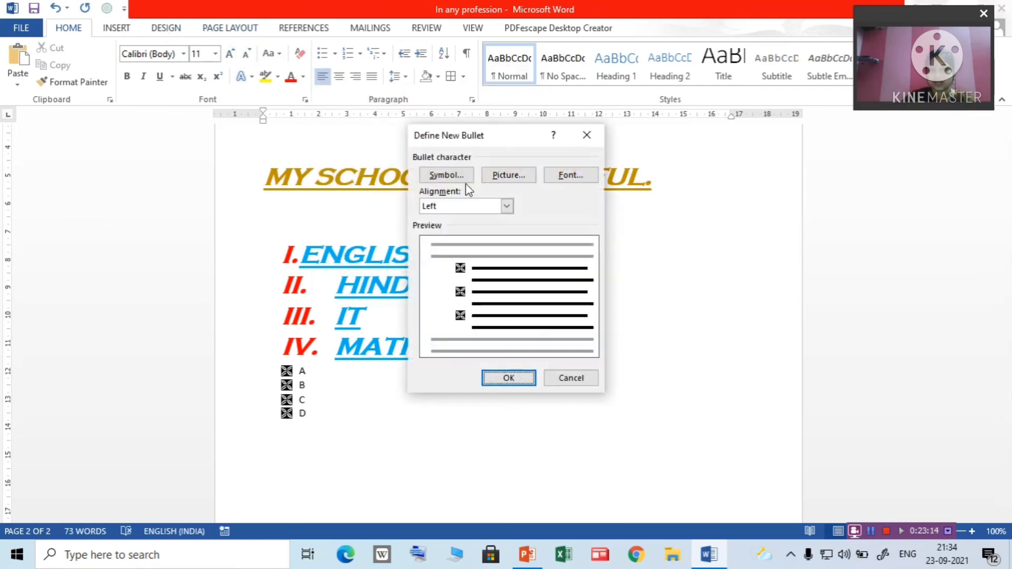
{"action": "left_click", "coordinate": [507, 175]}
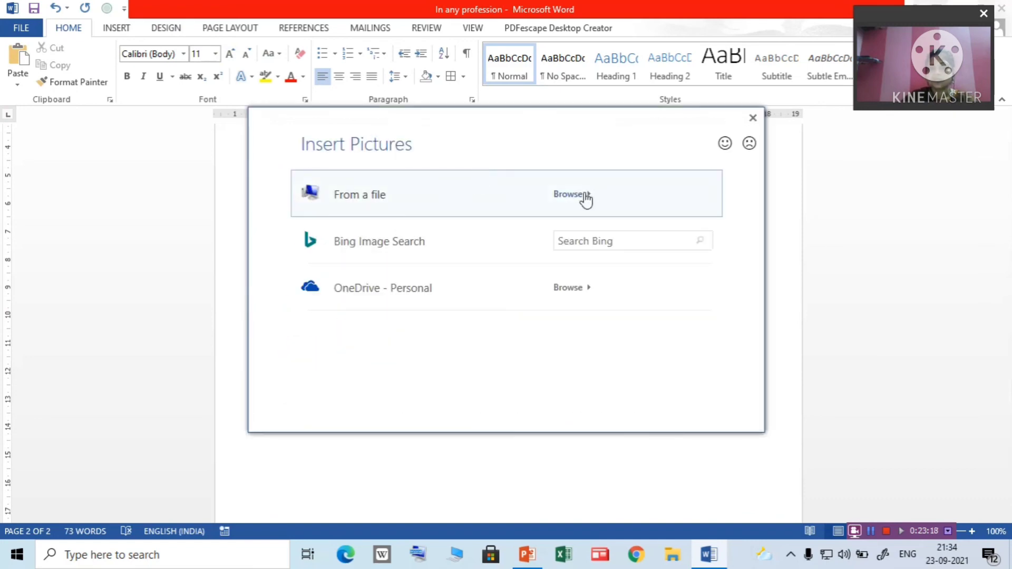
{"action": "left_click", "coordinate": [584, 196]}
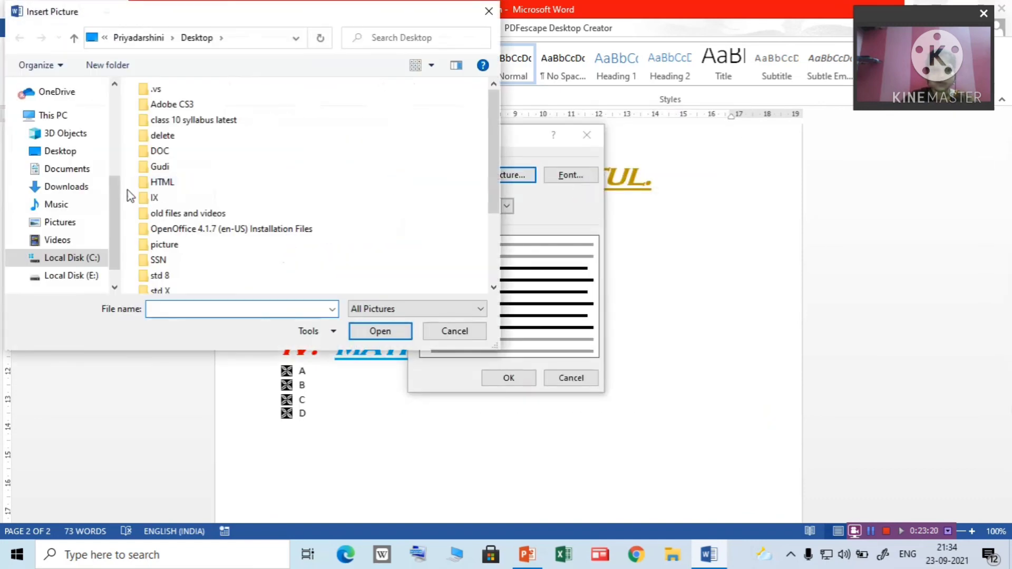
{"action": "scroll", "coordinate": [109, 141], "scroll_direction": "up", "scroll_amount": 5}
{"action": "left_click", "coordinate": [65, 115]}
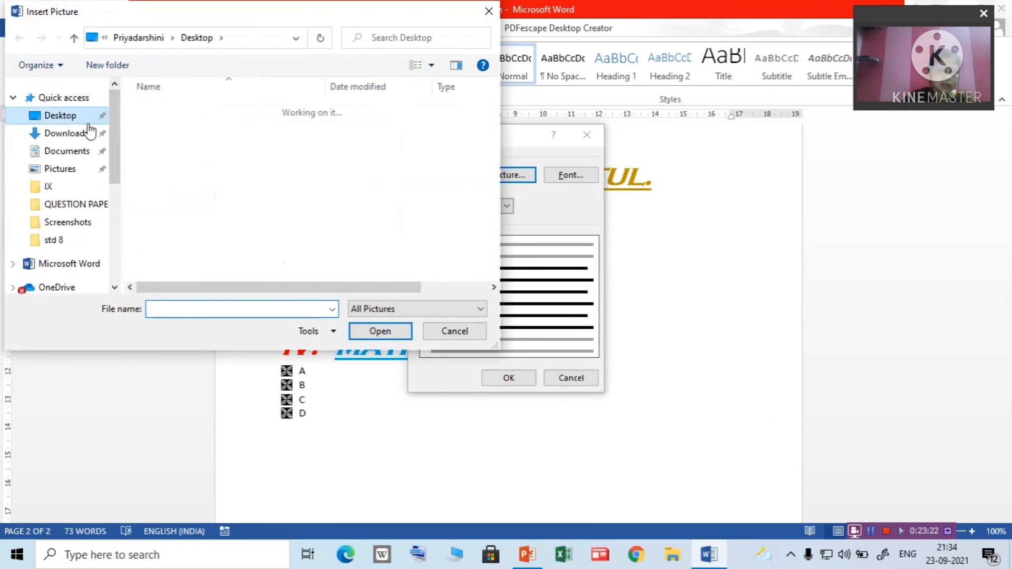
{"action": "left_click_drag", "start_coordinate": [489, 176], "coordinate": [487, 261]}
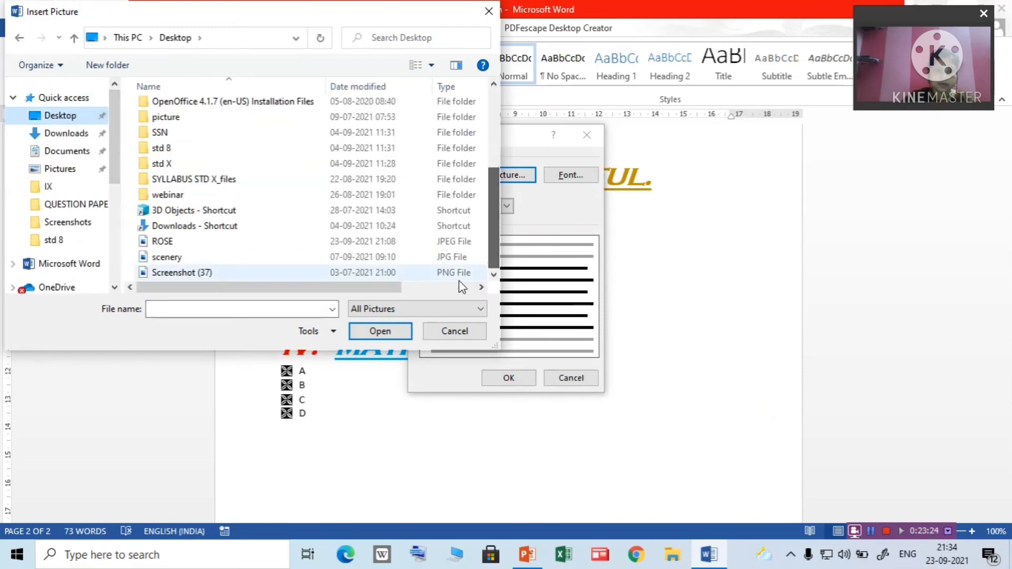
{"action": "left_click", "coordinate": [167, 260]}
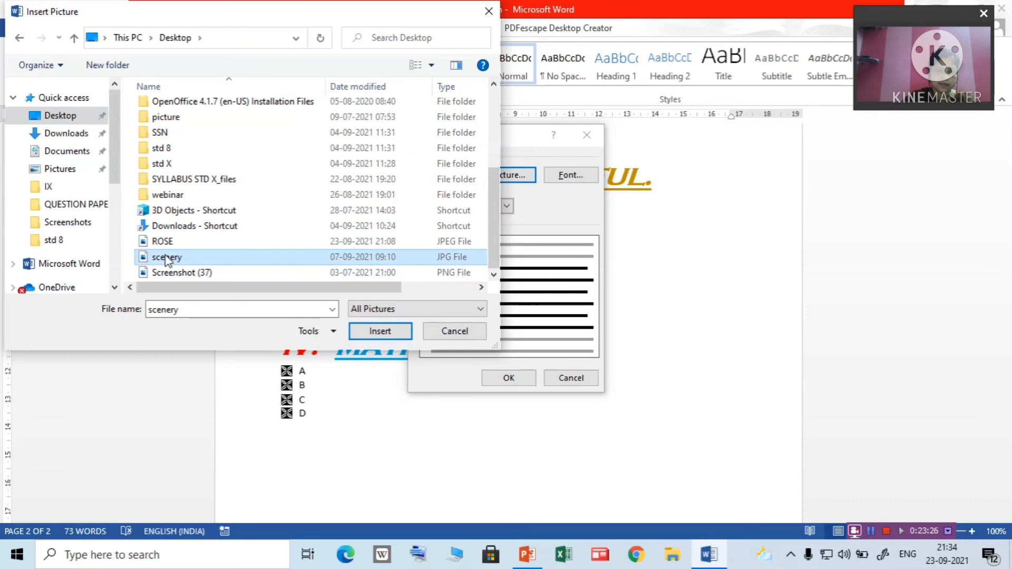
{"action": "left_click", "coordinate": [363, 338]}
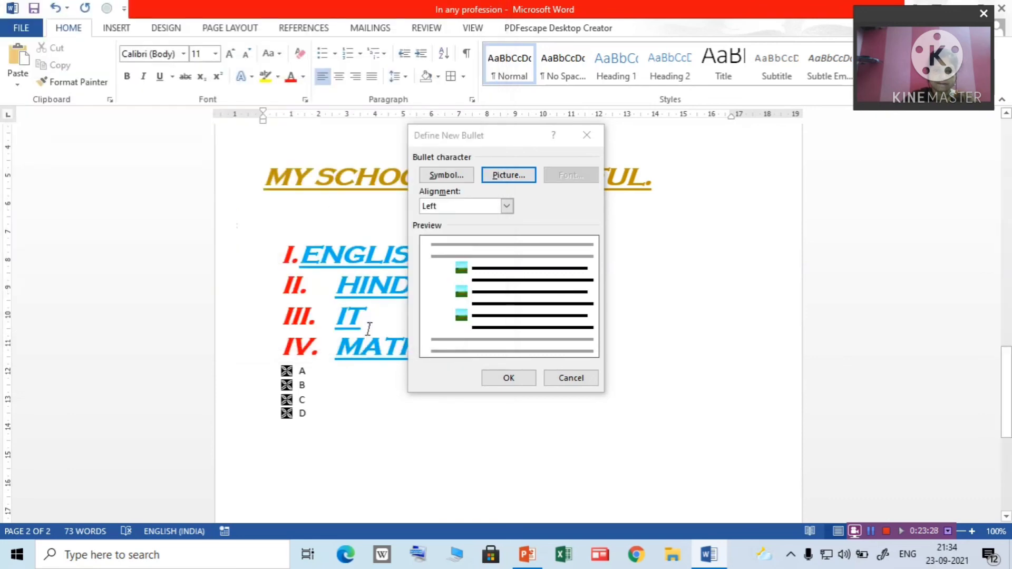
{"action": "left_click", "coordinate": [487, 380]}
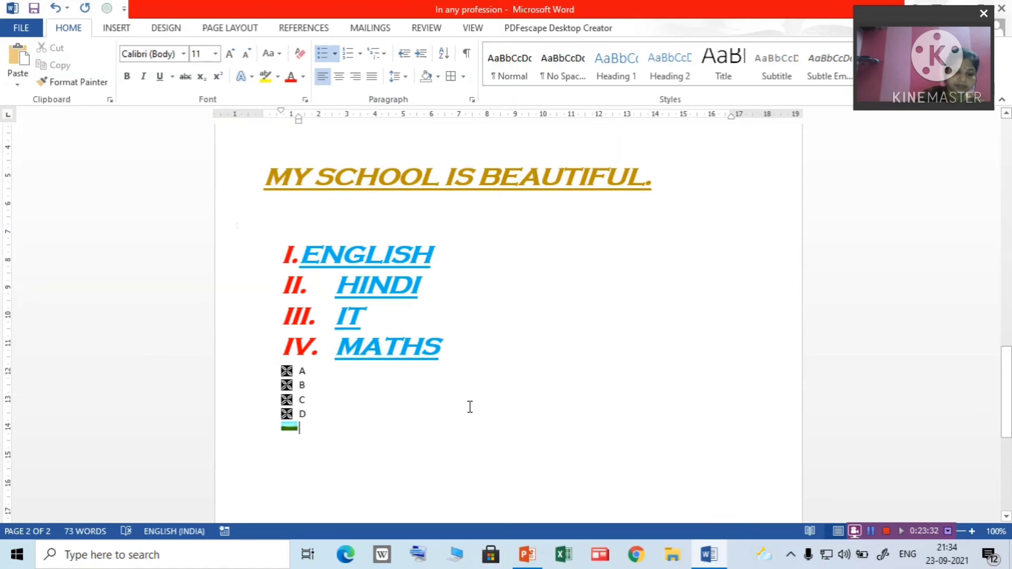
- Enter APPLE and ORANGE as items of the picture-bulleted list
{"action": "type", "text": "APPLE"}
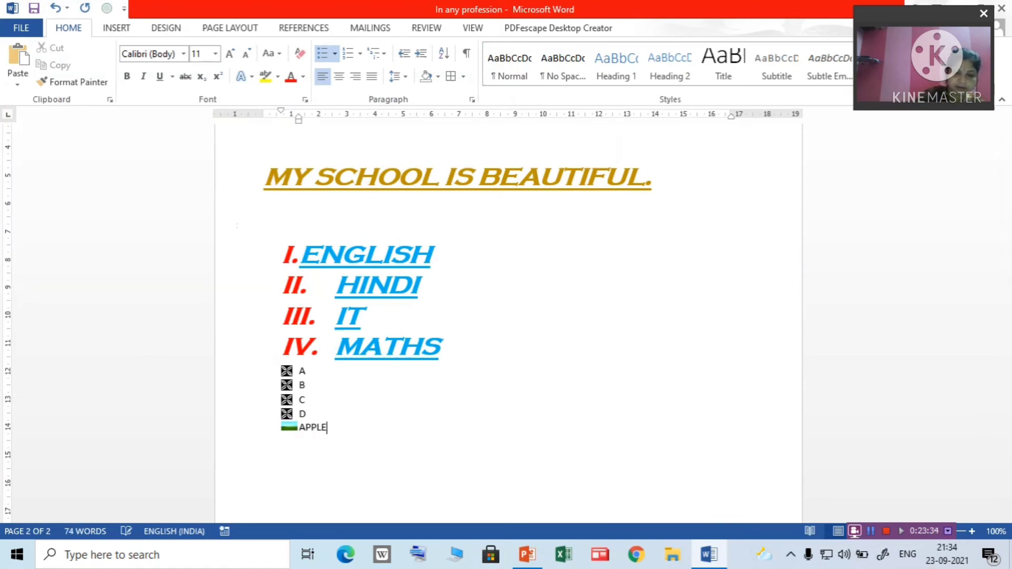
{"action": "key", "text": "Return"}
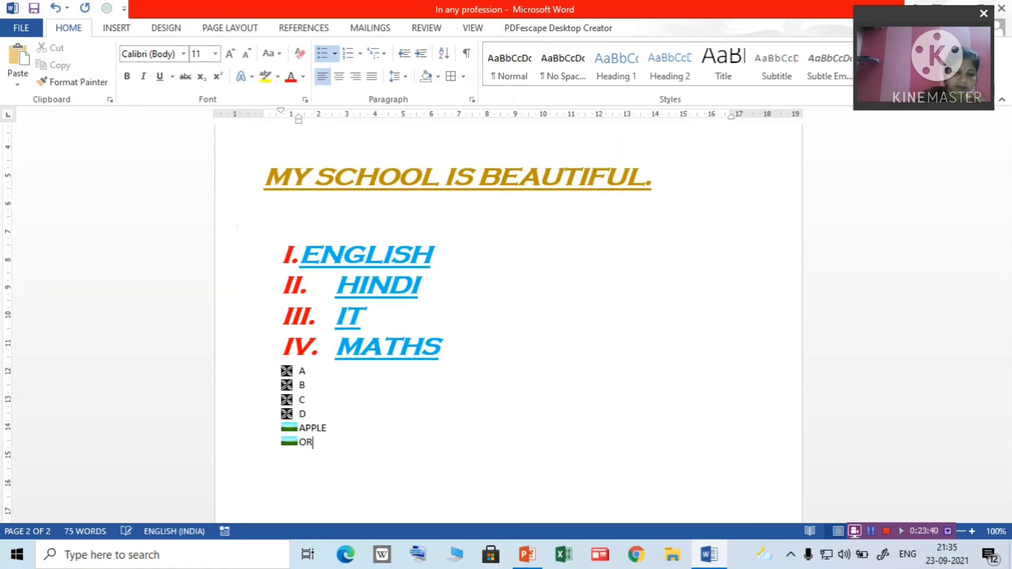
{"action": "key", "text": "Return"}
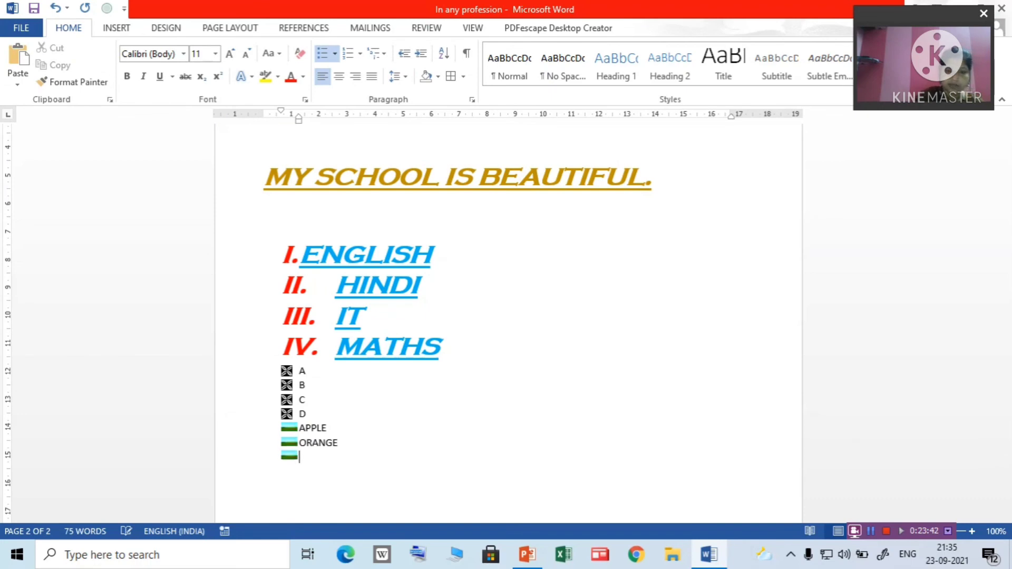
- Select the scenery picture bullets beside APPLE and ORANGE and enlarge them by repeatedly increasing their font size
{"action": "left_click_drag", "start_coordinate": [302, 431], "coordinate": [306, 431]}
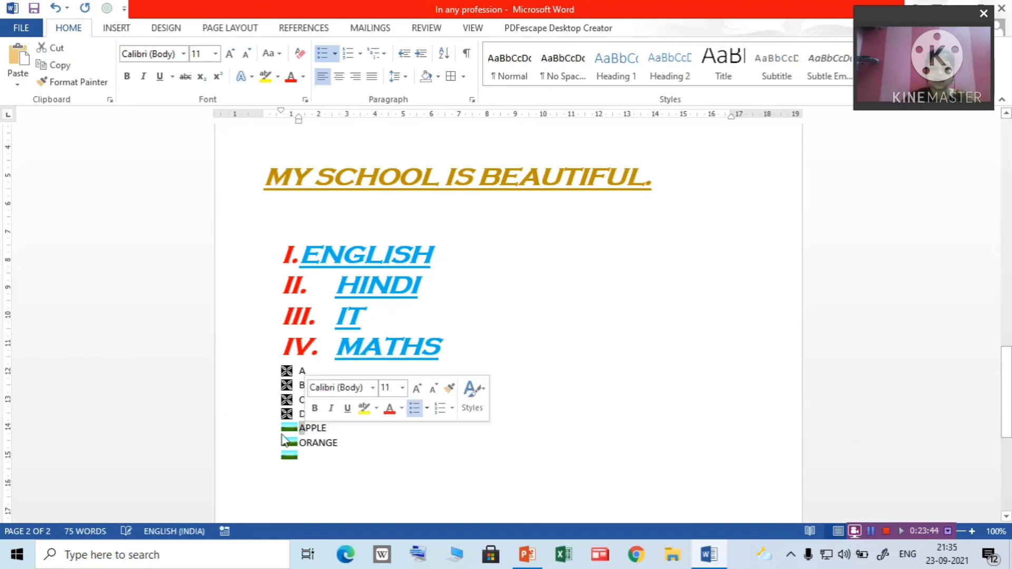
{"action": "left_click", "coordinate": [291, 436]}
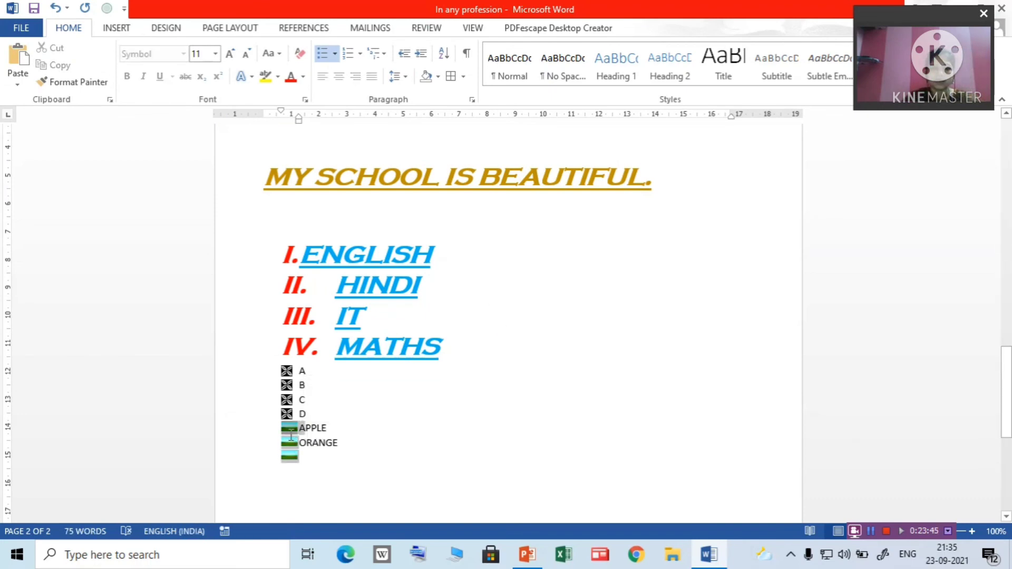
{"action": "left_click", "coordinate": [232, 53]}
{"action": "left_click", "coordinate": [234, 53]}
{"action": "left_click", "coordinate": [235, 53]}
{"action": "left_click", "coordinate": [235, 53]}
{"action": "left_click", "coordinate": [235, 54]}
{"action": "left_click", "coordinate": [235, 54]}
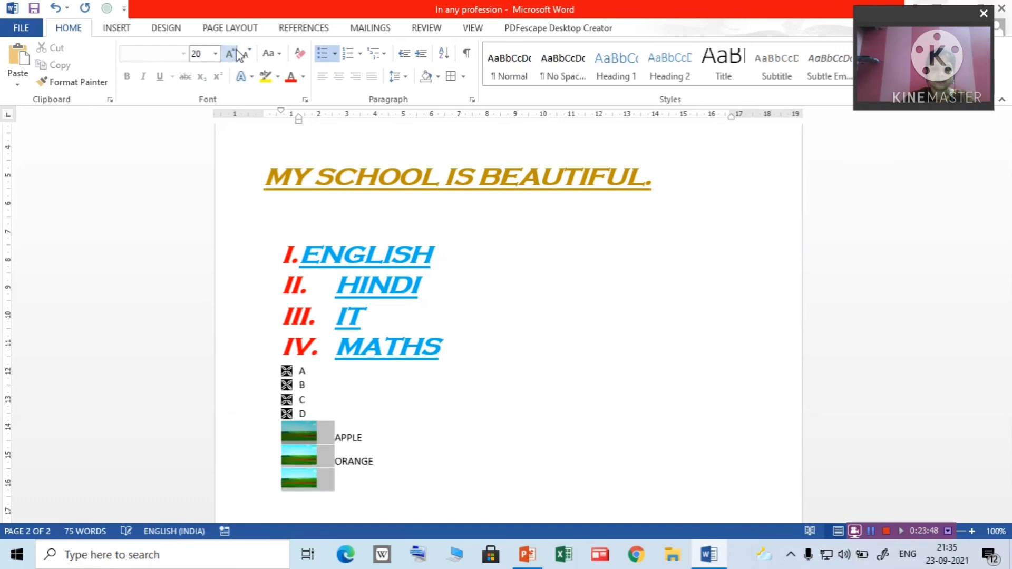
{"action": "left_click", "coordinate": [235, 53]}
{"action": "left_click", "coordinate": [235, 53]}
{"action": "left_click", "coordinate": [235, 53]}
{"action": "left_click", "coordinate": [235, 53]}
{"action": "left_click", "coordinate": [511, 458]}
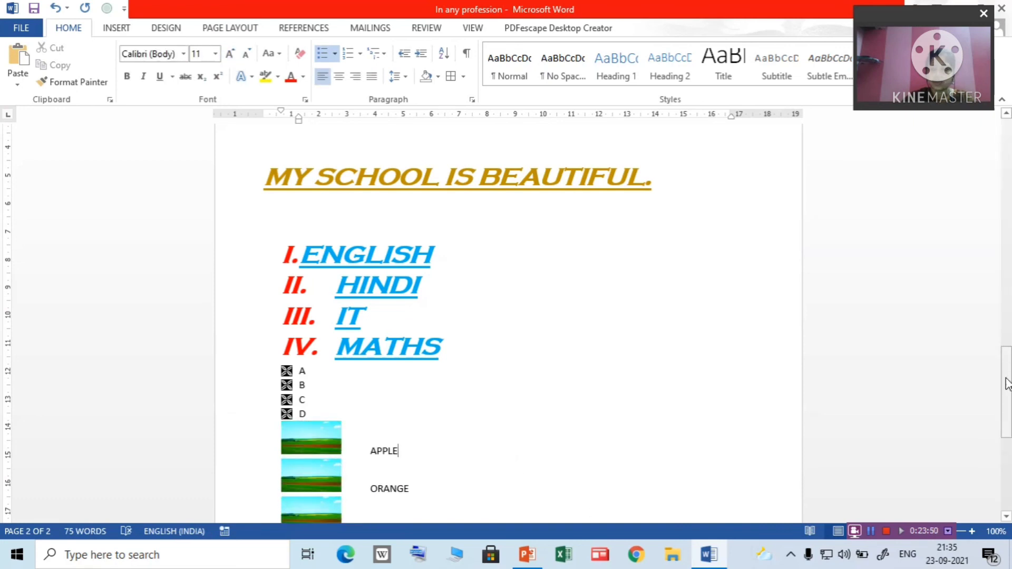
{"action": "left_click_drag", "start_coordinate": [1007, 383], "coordinate": [1008, 431]}
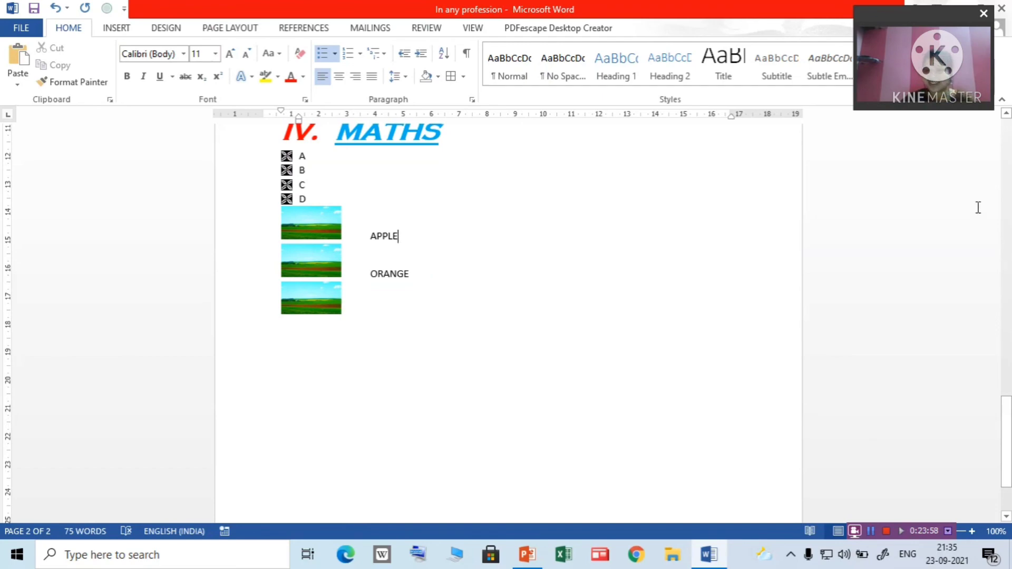
{"action": "left_click_drag", "start_coordinate": [1008, 427], "coordinate": [1008, 154]}
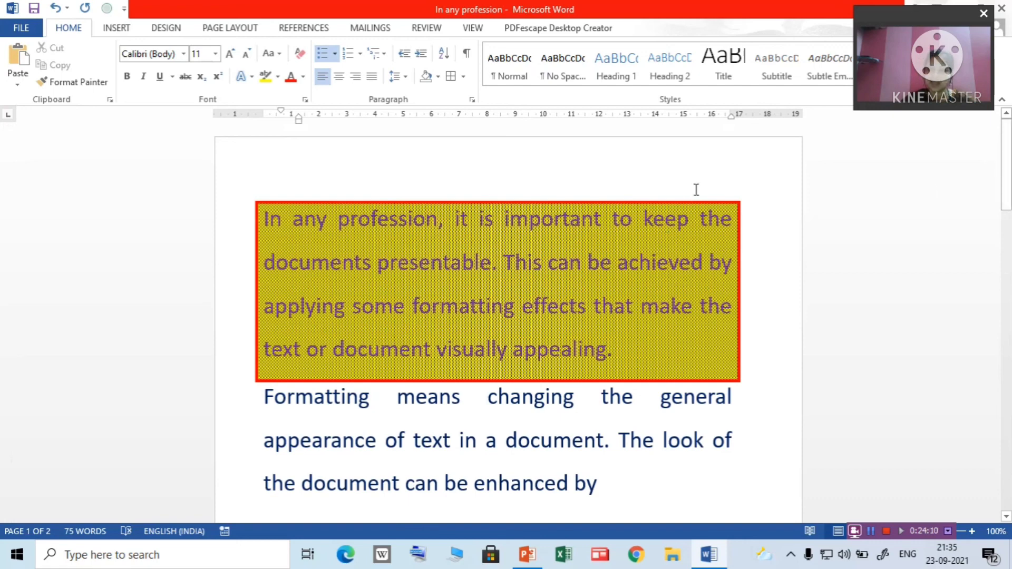
{"action": "left_click", "coordinate": [707, 352]}
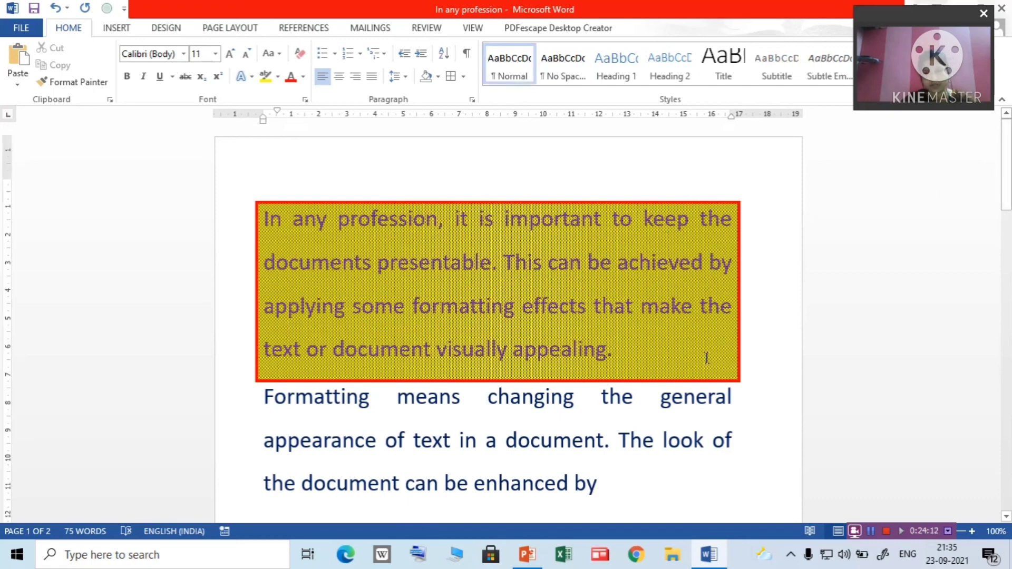